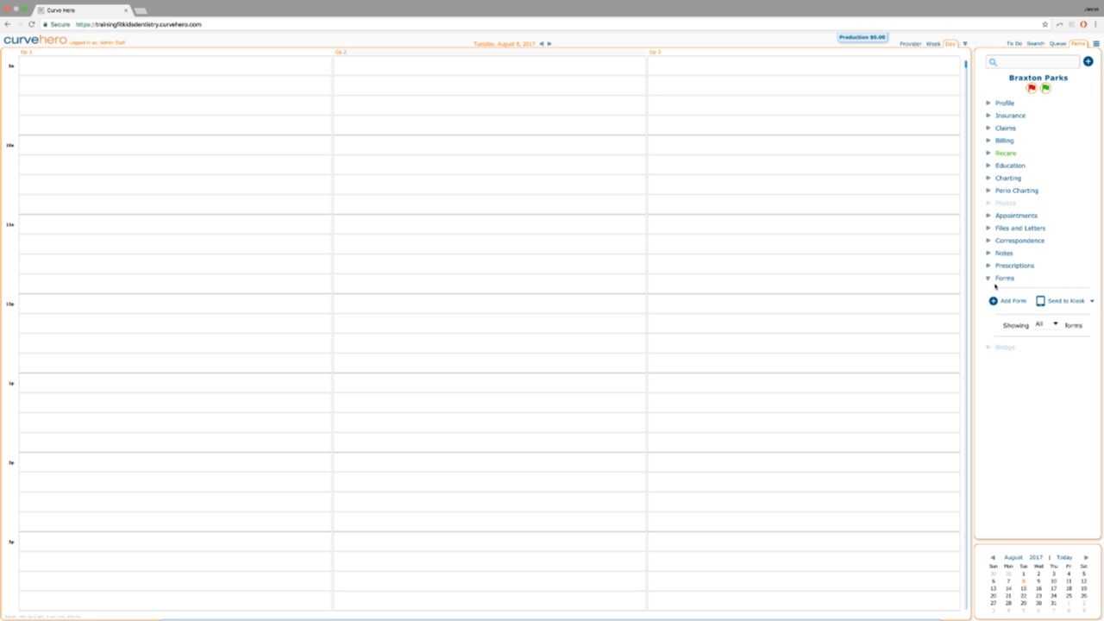
Open the Admin Staff record under Administration > User Management.
left_click(1097, 44)
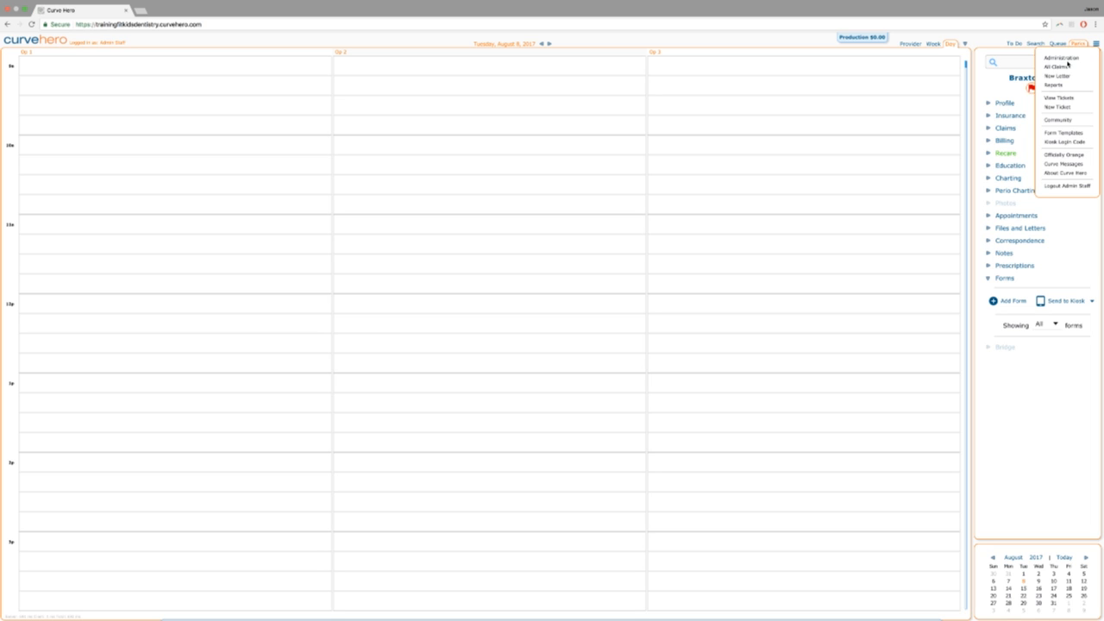
left_click(1066, 59)
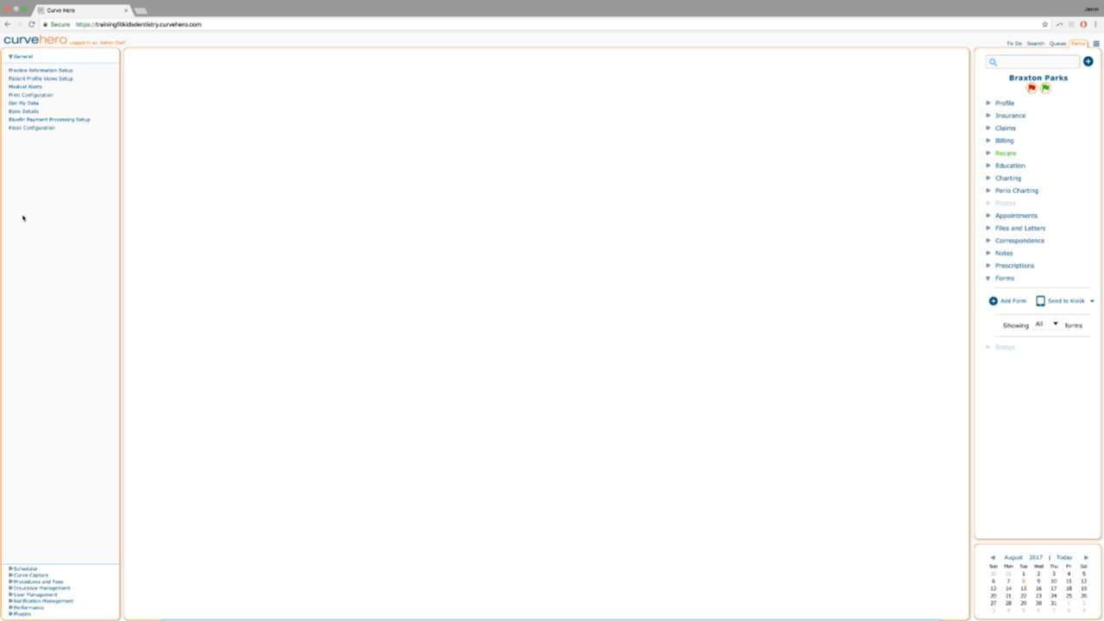
left_click(23, 594)
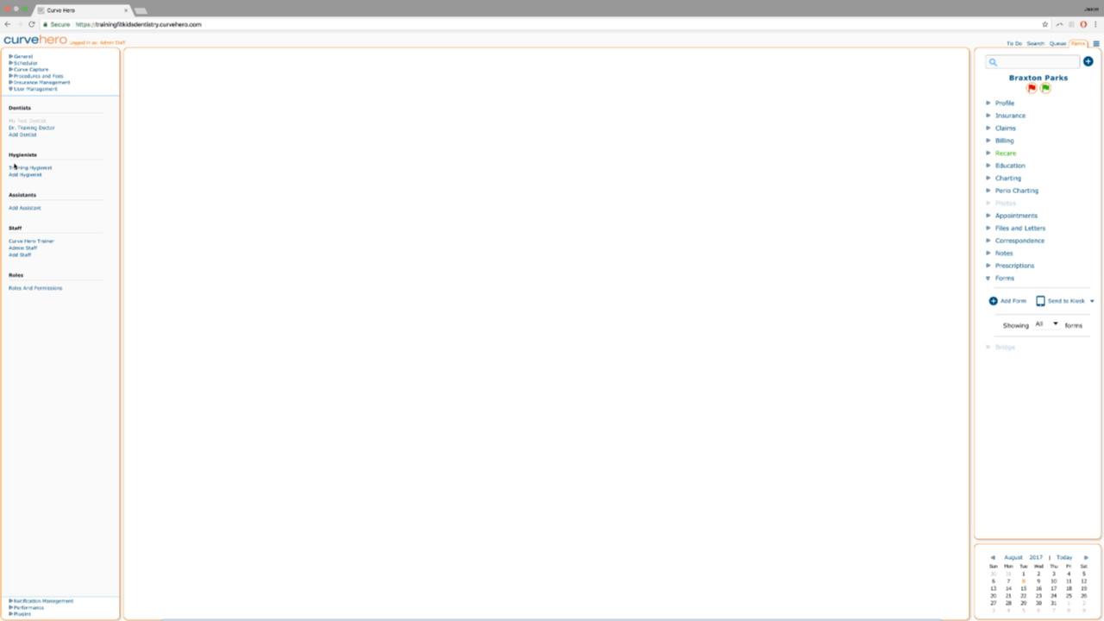
left_click(21, 248)
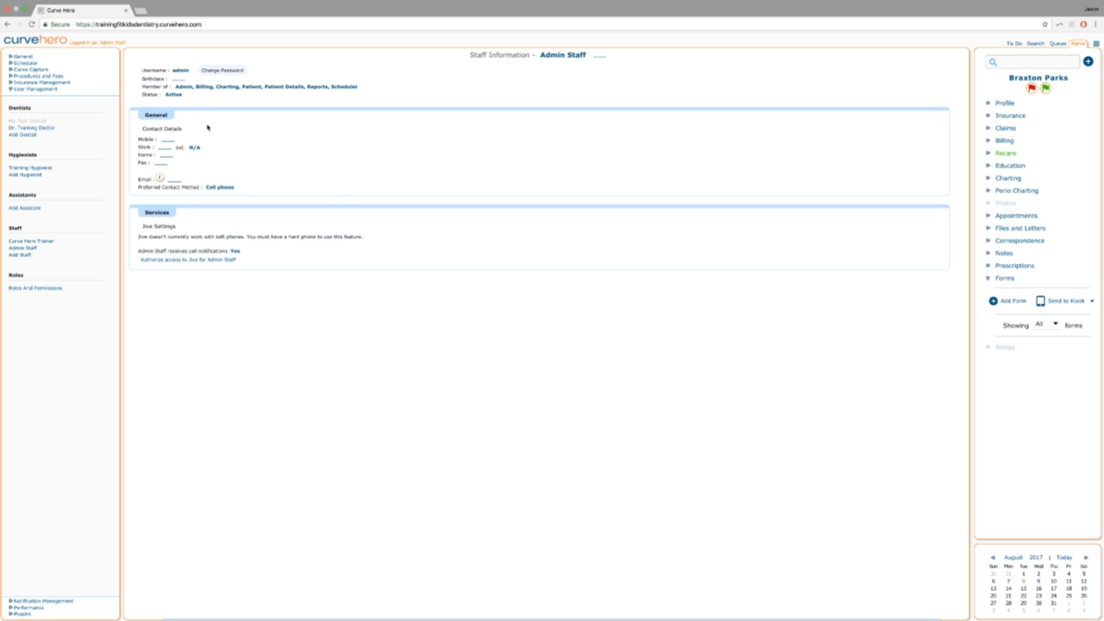
Add Form Templates to Admin Staff's roles, then return to the Tuesday, August 8, 2017 schedule.
left_click(191, 89)
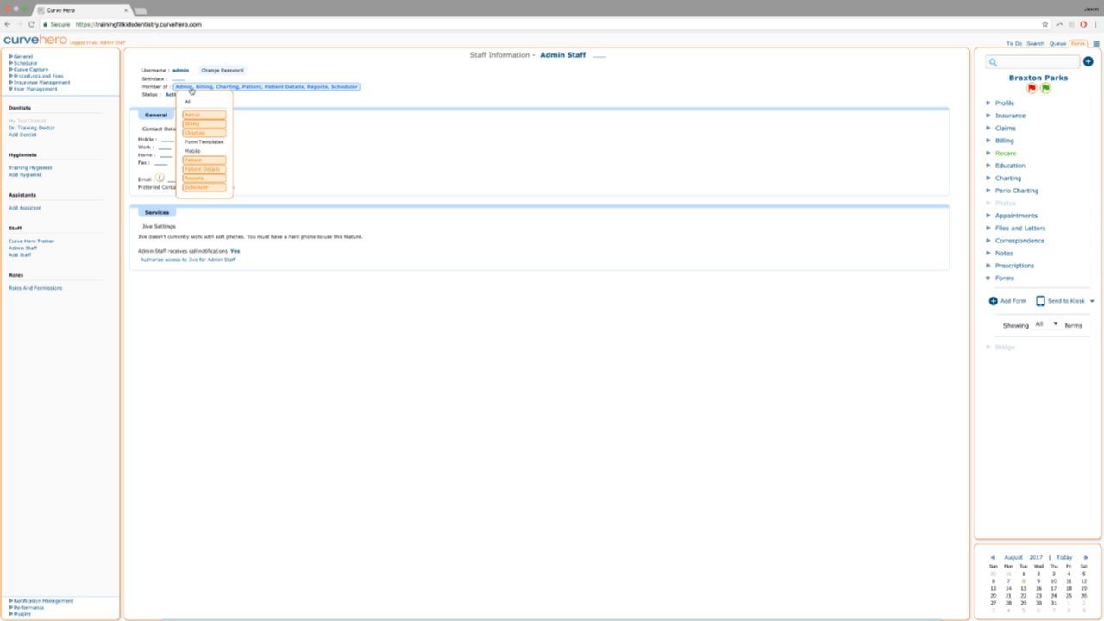
left_click(193, 142)
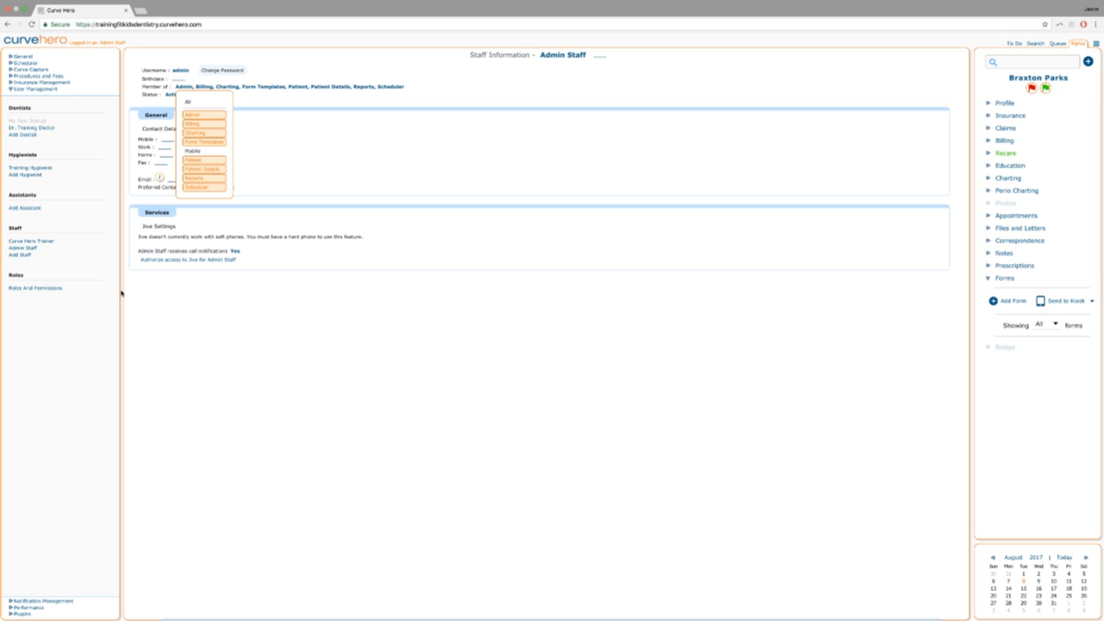
left_click(1064, 557)
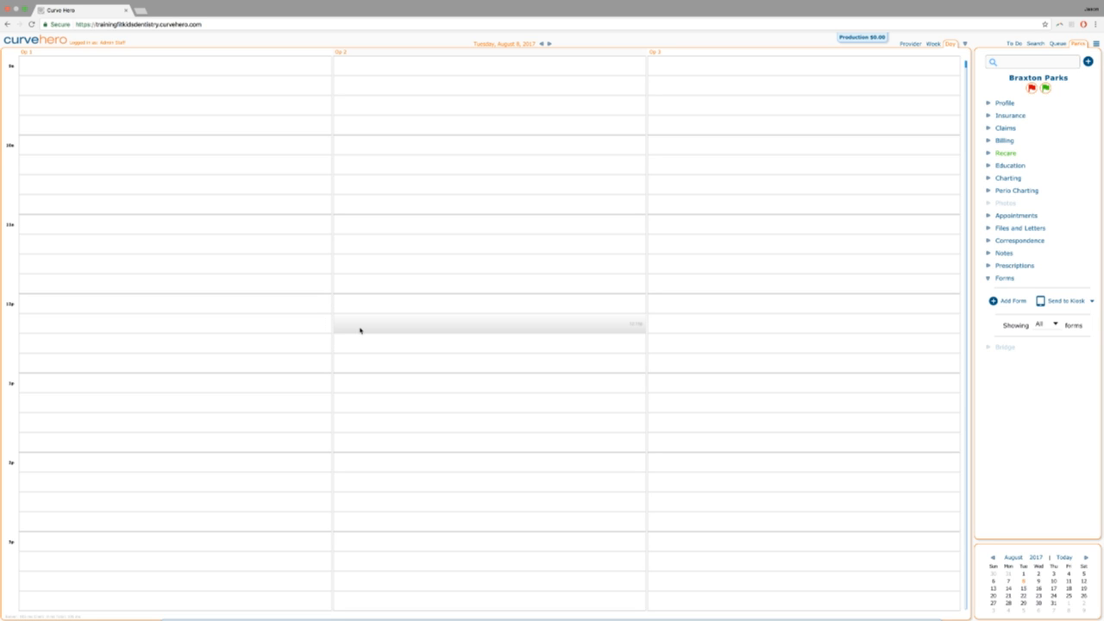
Try opening Form Templates, then reload the page to refresh permissions.
left_click(1097, 44)
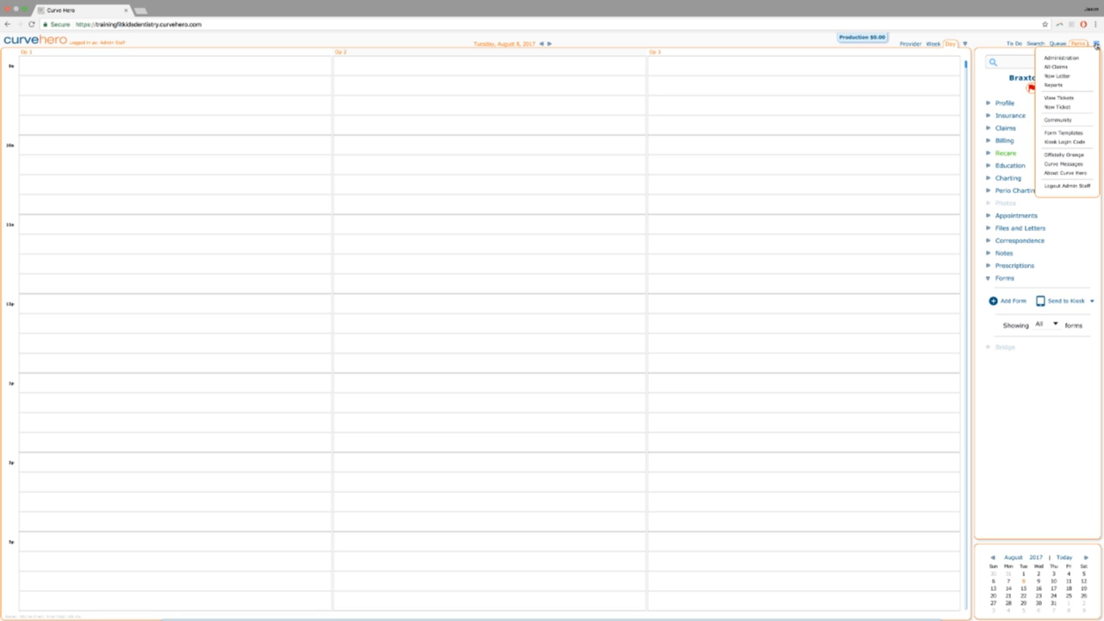
left_click(1061, 135)
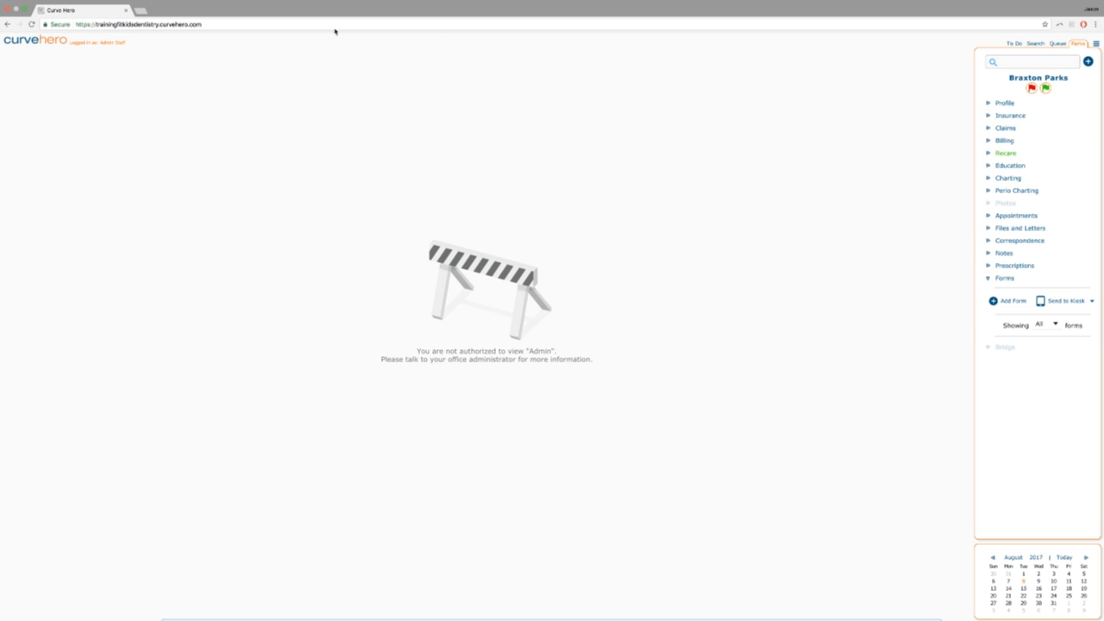
left_click(217, 24)
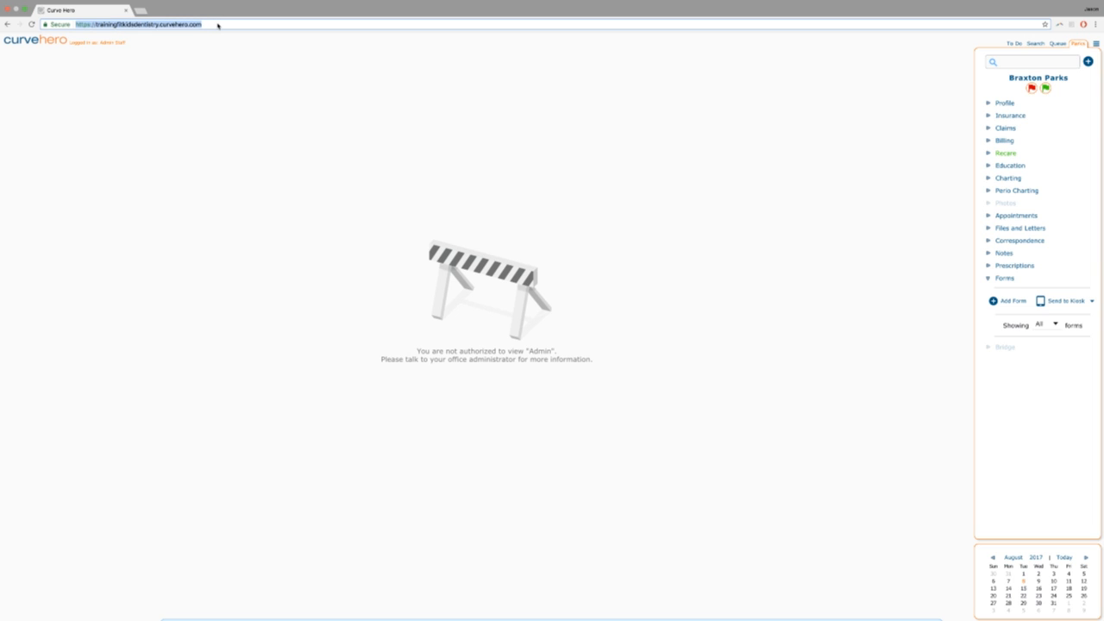
key("Return")
left_click(612, 184)
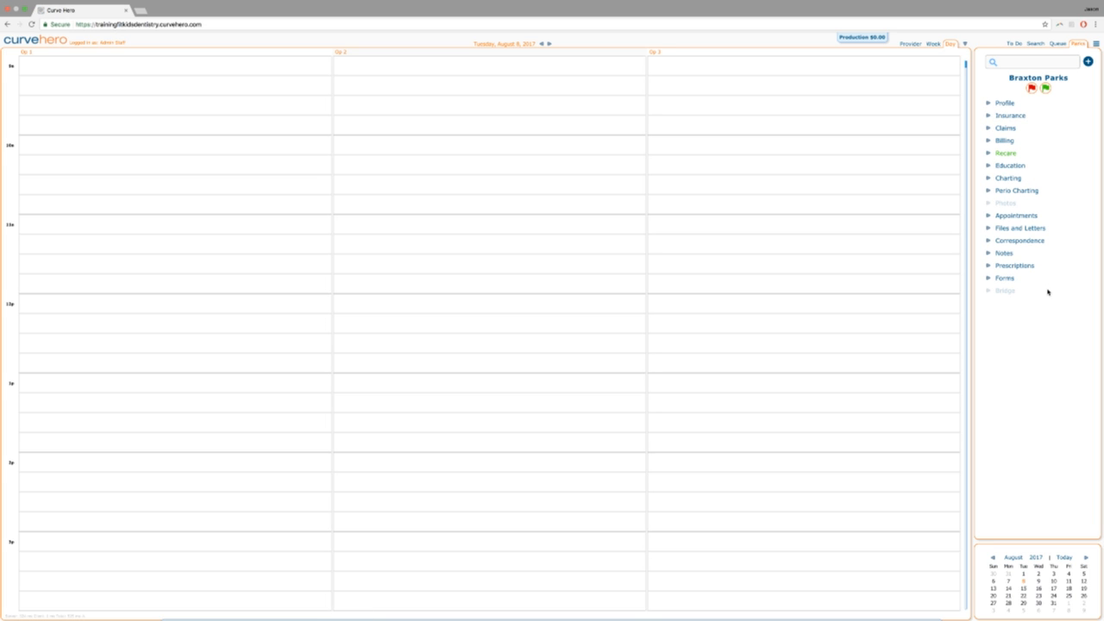
Retry Form Templates, still not authorized, then go to Administration settings.
left_click(1096, 43)
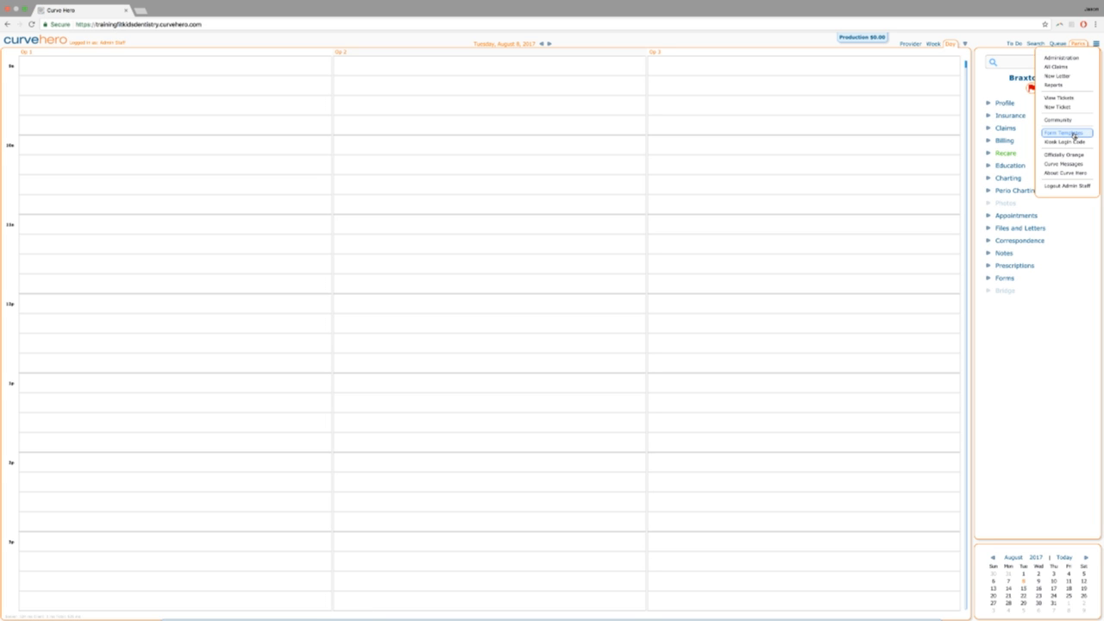
left_click(1077, 135)
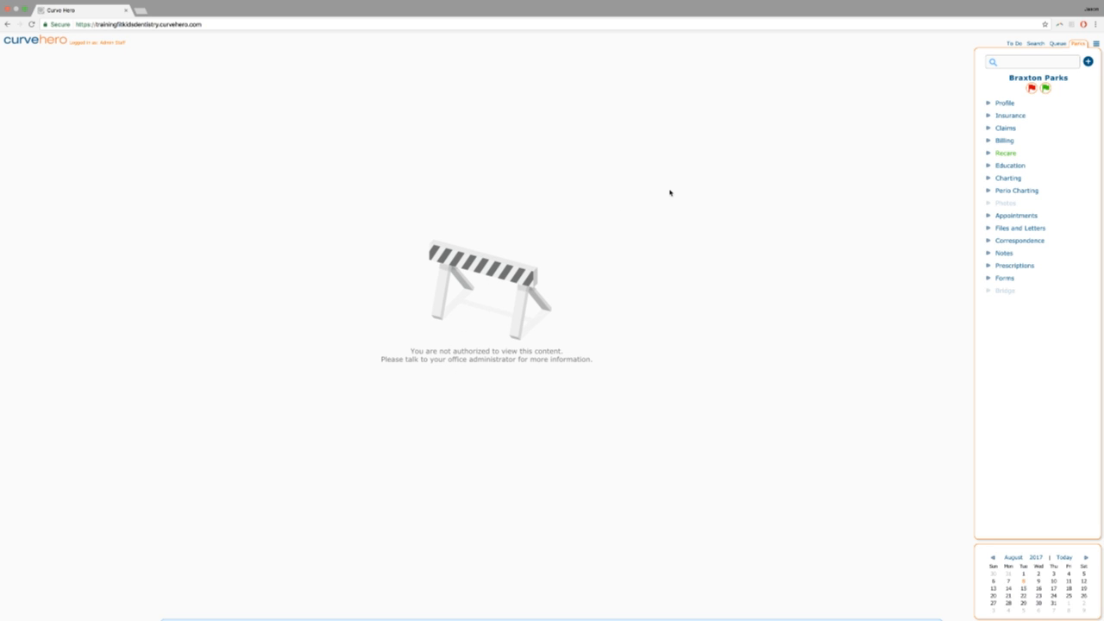
left_click(1097, 44)
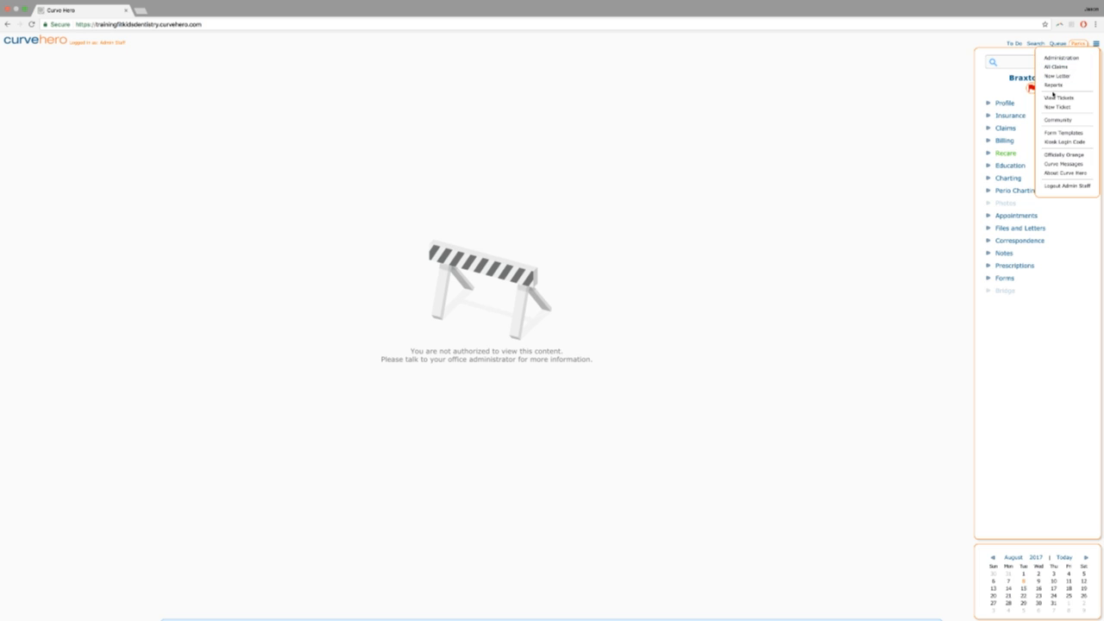
left_click(1058, 58)
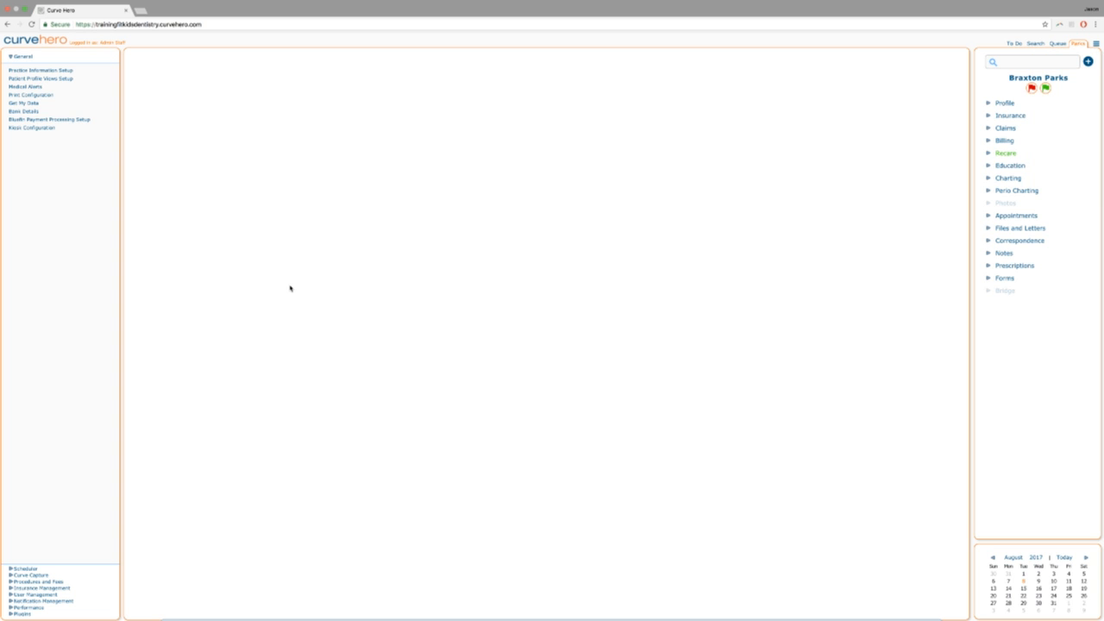
Set Admin Staff's Member of to All, then retry Form Templates from the menu.
left_click(24, 595)
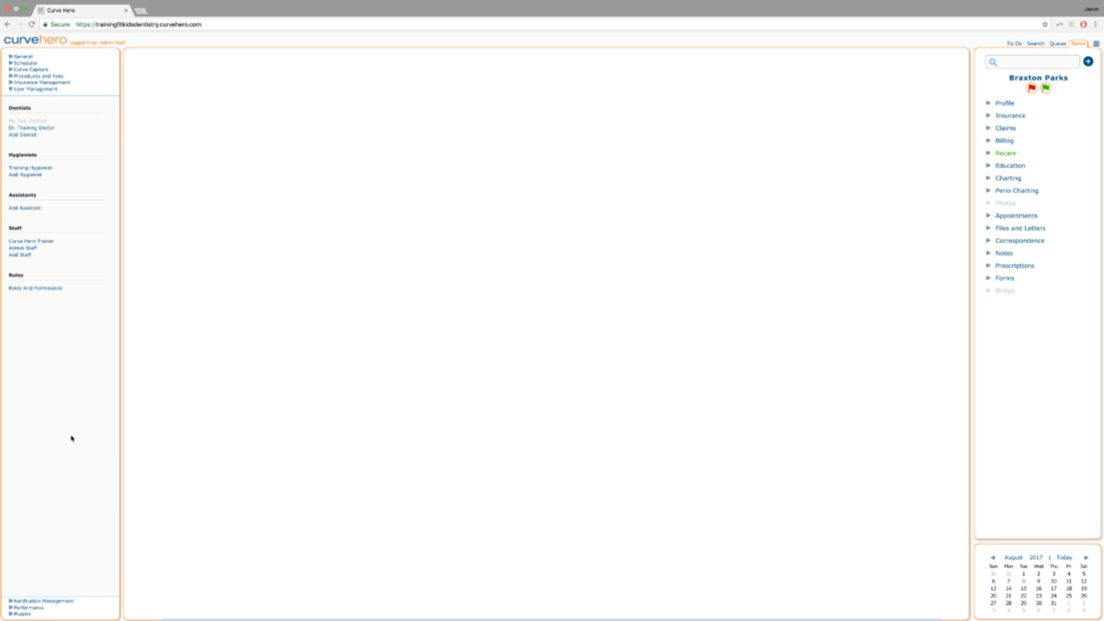
left_click(19, 249)
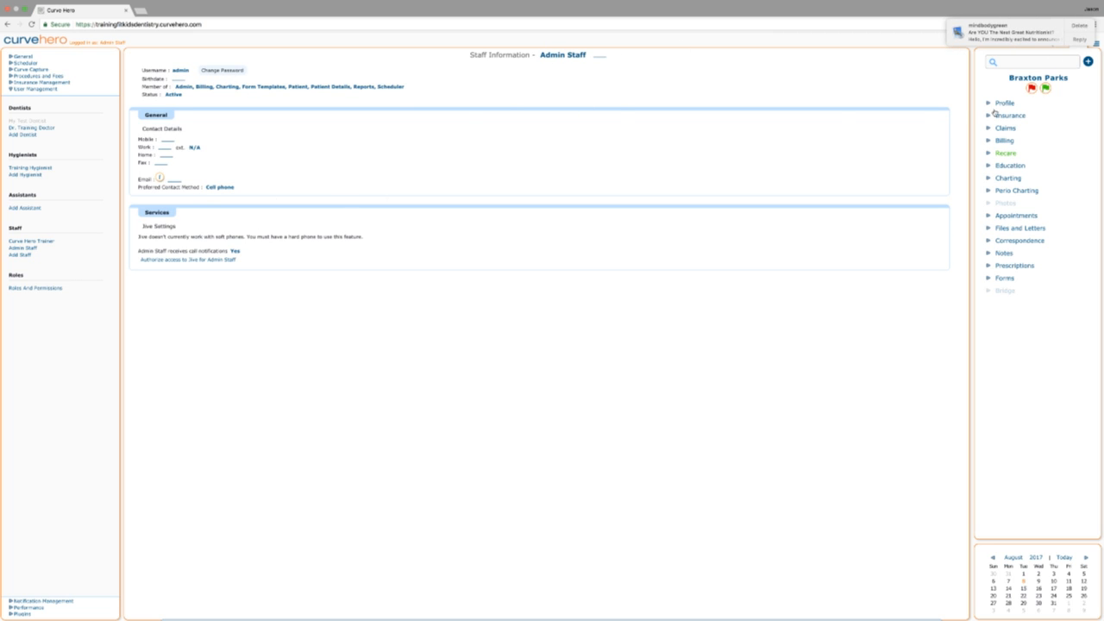
left_click(213, 88)
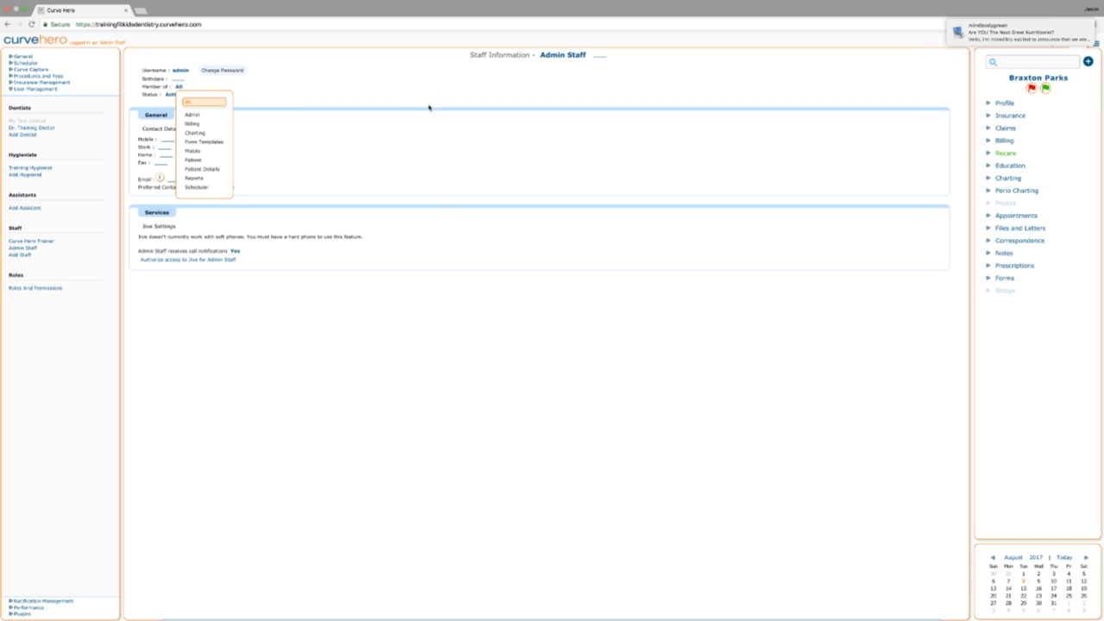
left_click(400, 185)
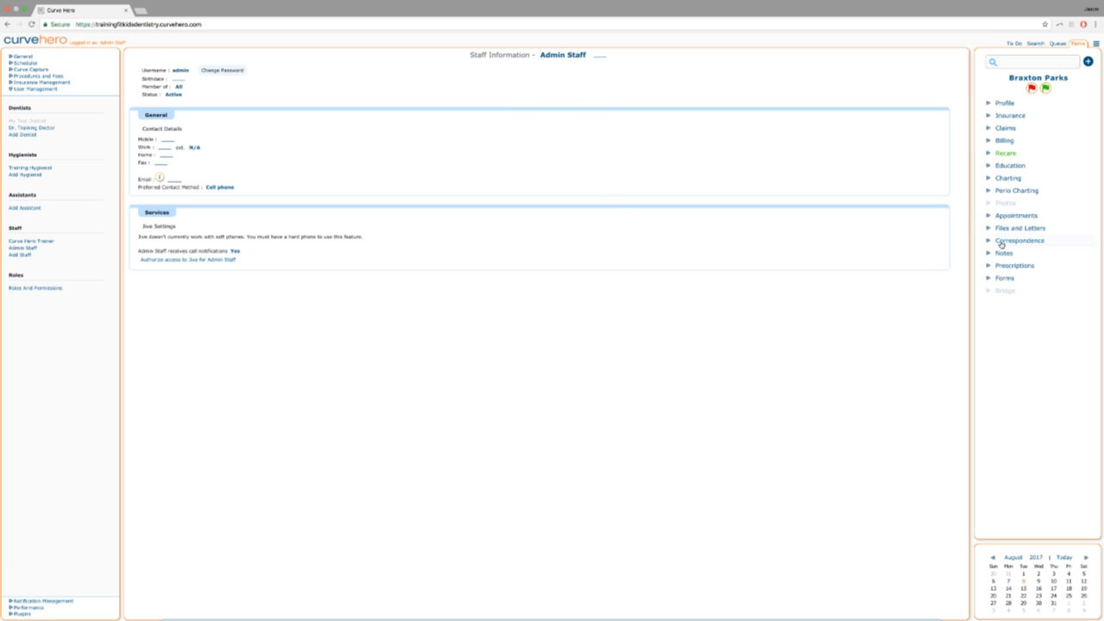
left_click(1097, 44)
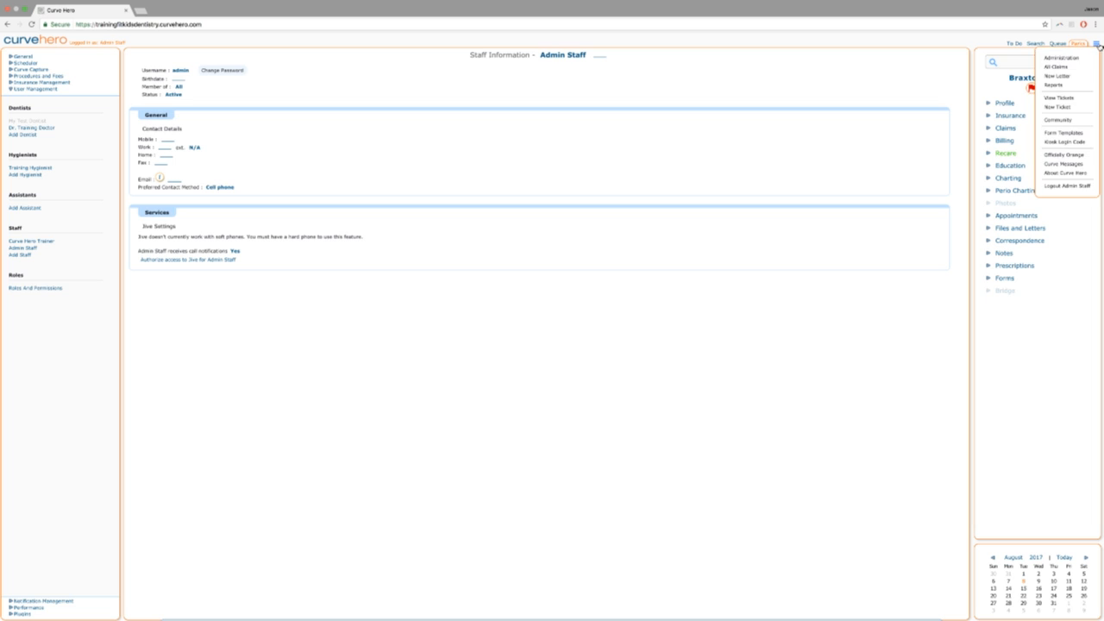
left_click(1063, 134)
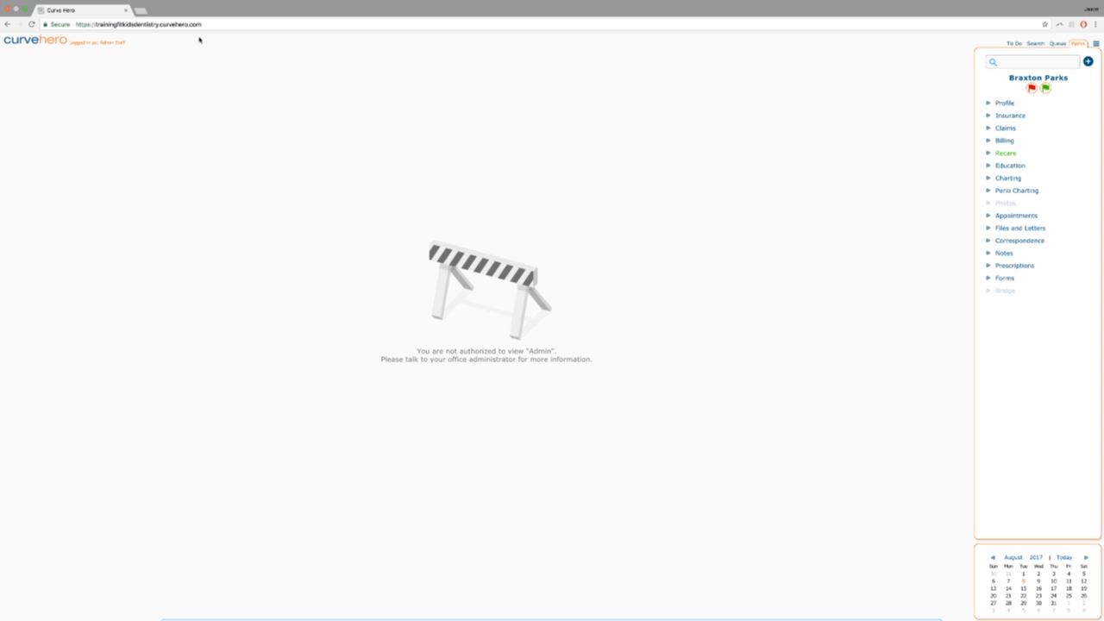
Reload the page and try Form Templates again.
left_click(131, 25)
key("Return")
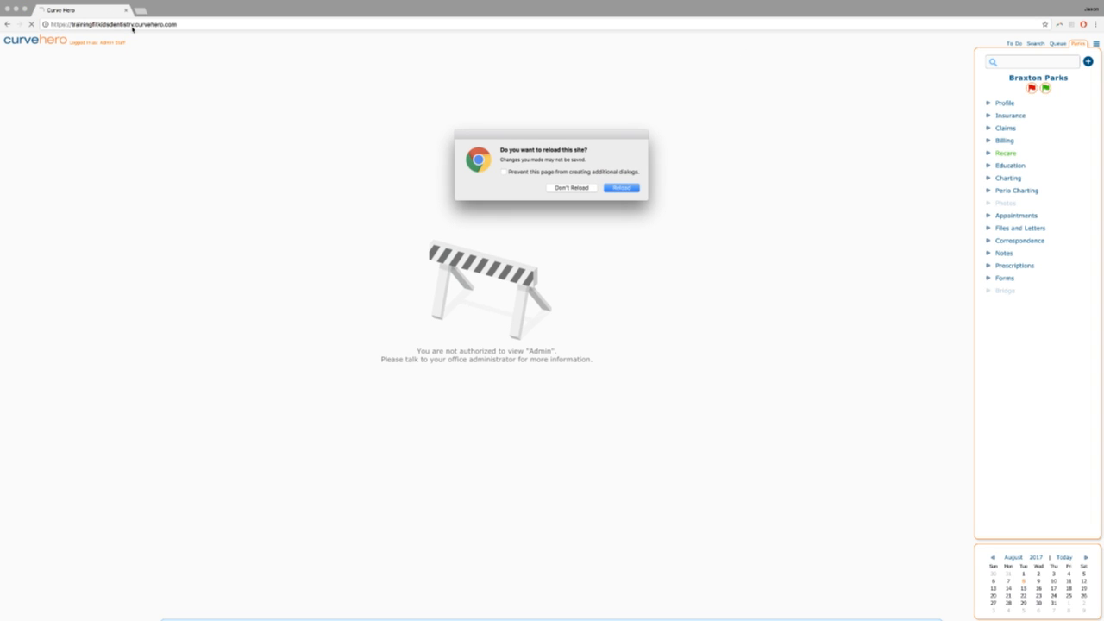
left_click(622, 188)
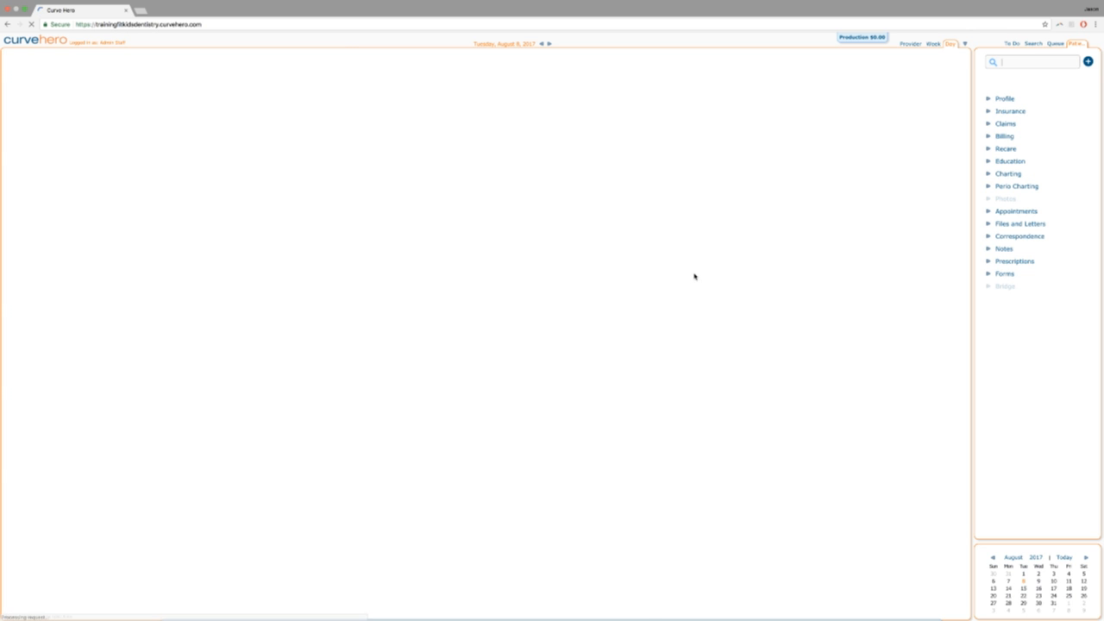
left_click(1096, 43)
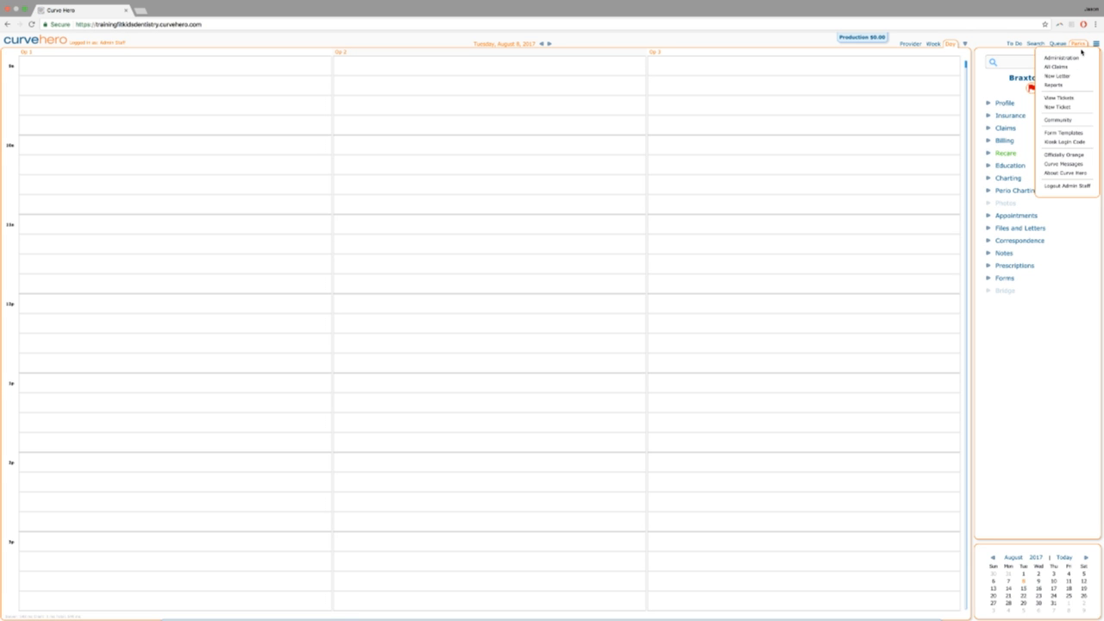
left_click(1063, 137)
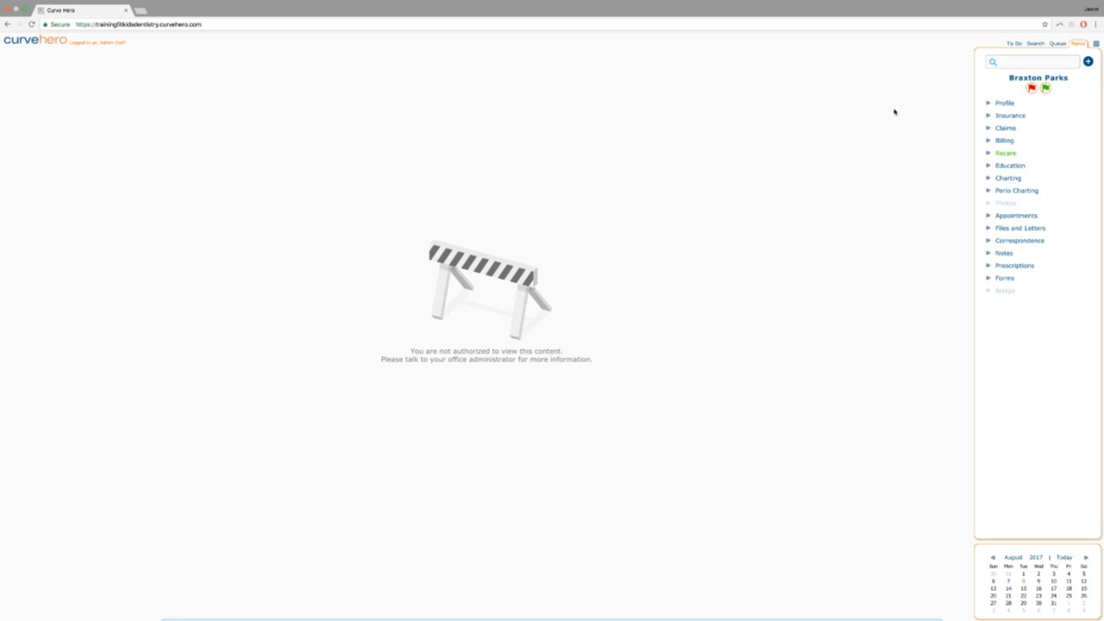
Log out of Curve Hero and log back in with the saved credentials.
left_click(1097, 44)
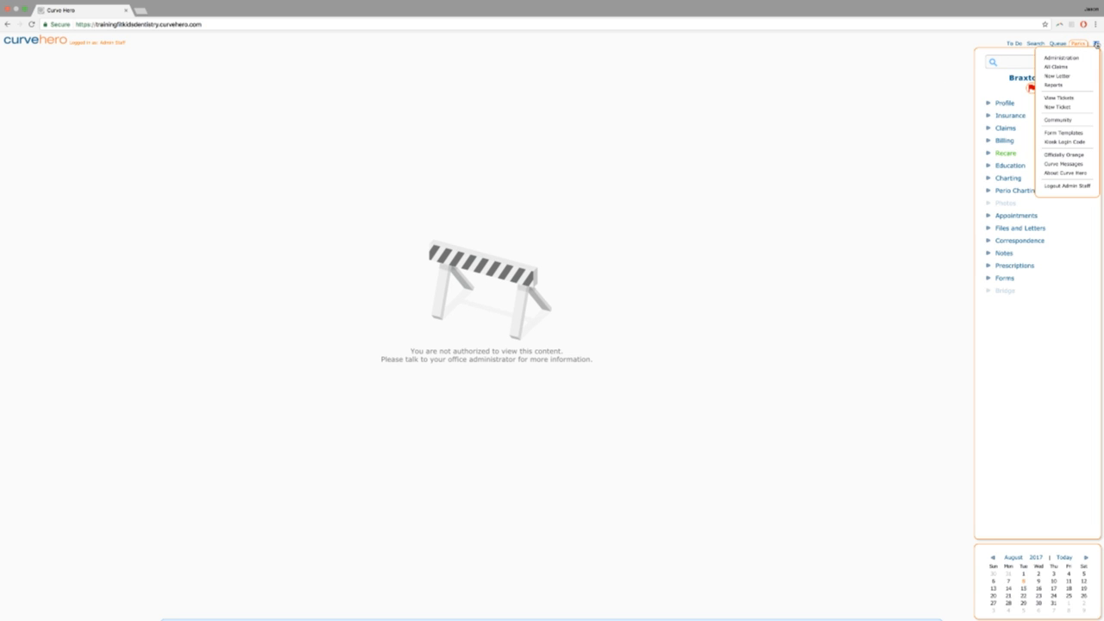
left_click(1068, 186)
left_click(622, 188)
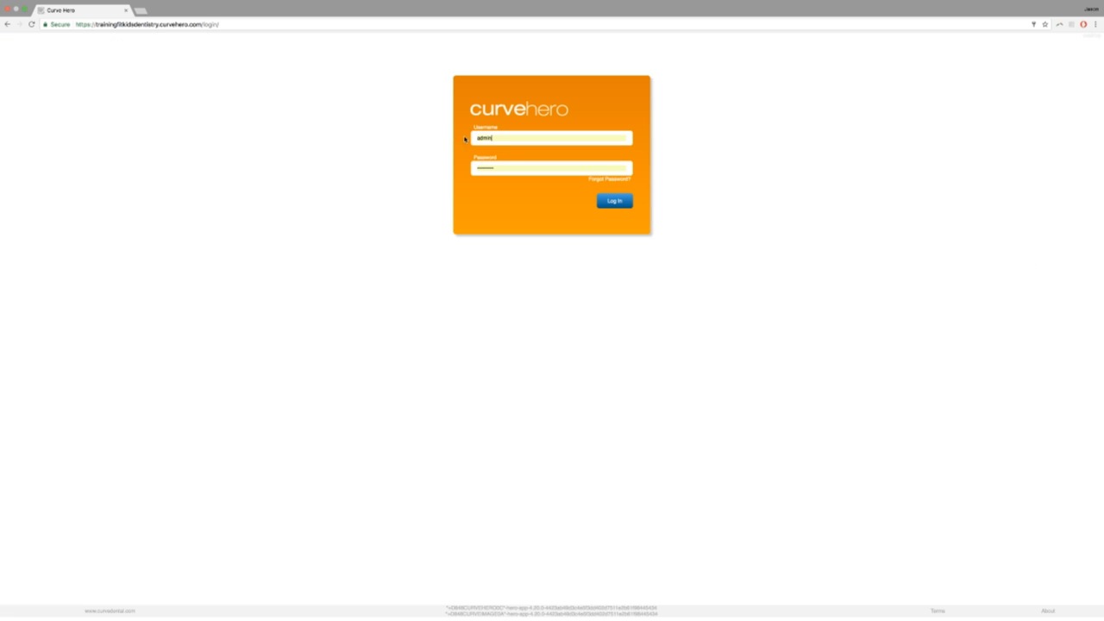
left_click(614, 201)
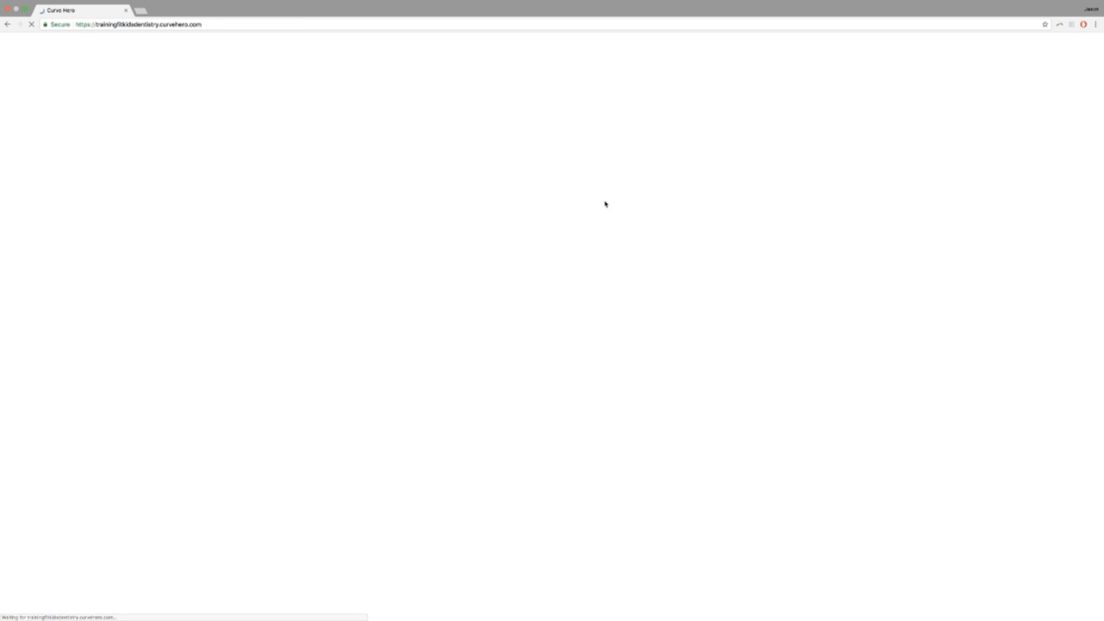
left_click(1095, 43)
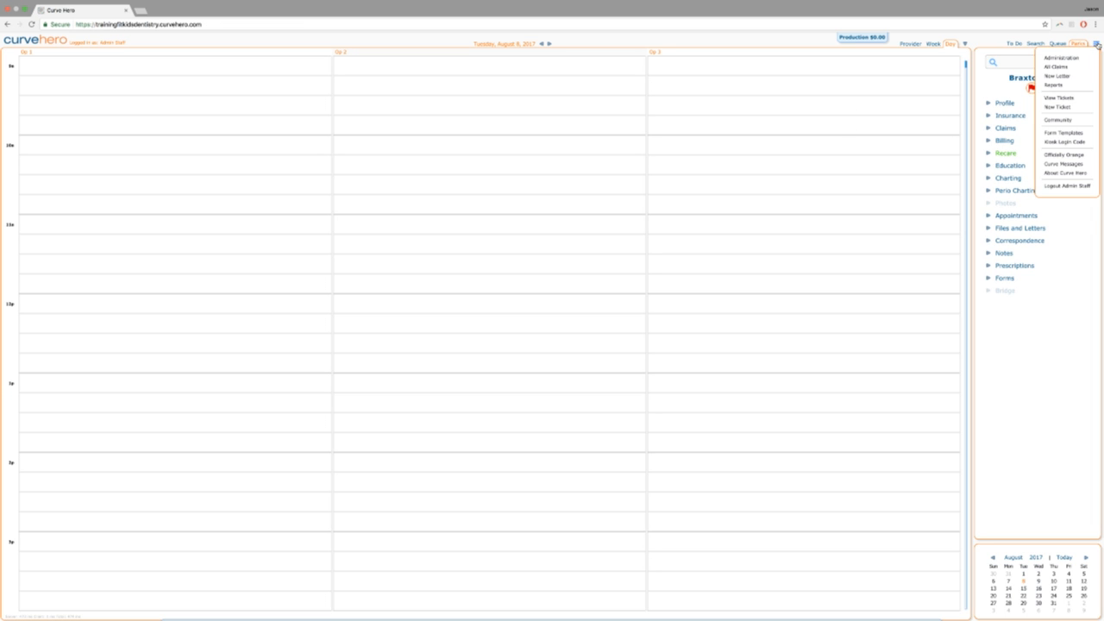
Open Form Templates, listing Consent Form, Health History and Patient Demographics.
left_click(1056, 133)
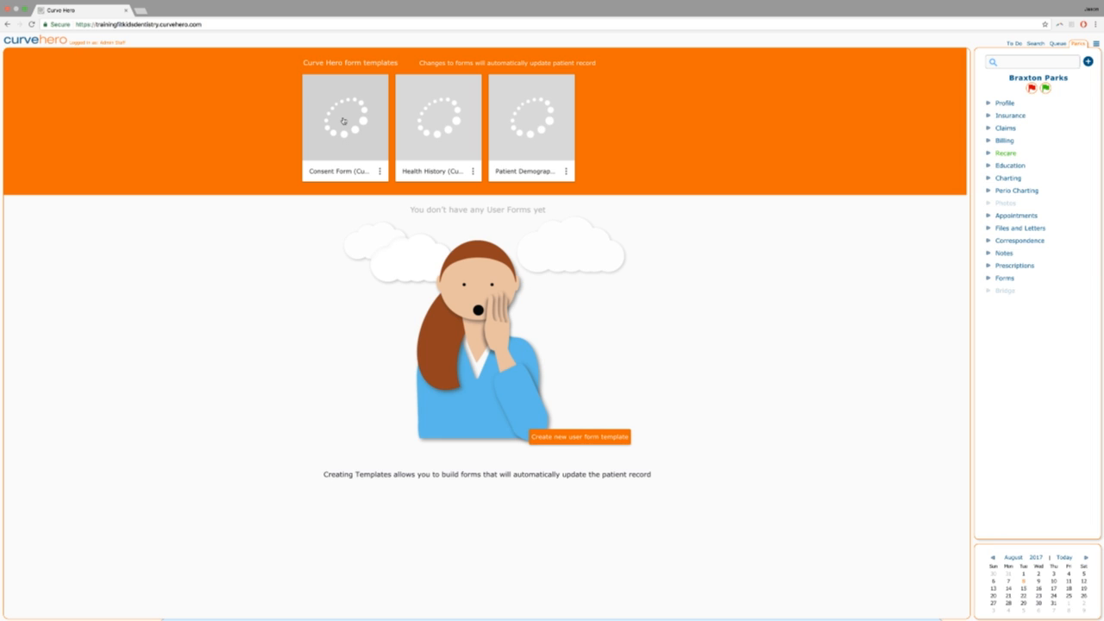
Create an active user copy of the Patient Demographics template, keeping its default name.
left_click(565, 170)
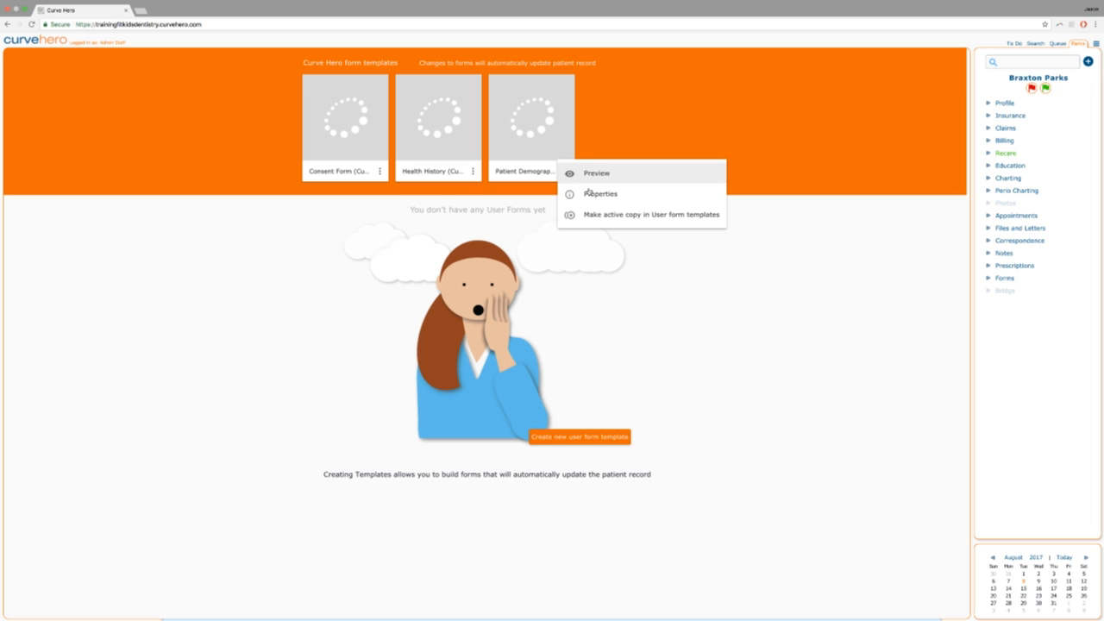
left_click(595, 217)
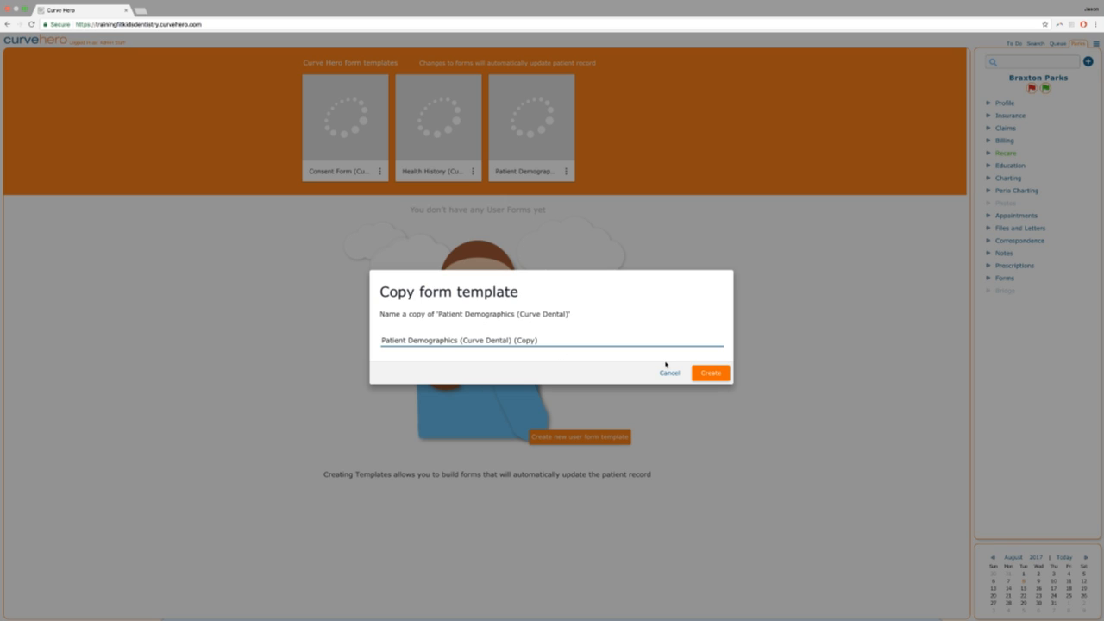
left_click(710, 372)
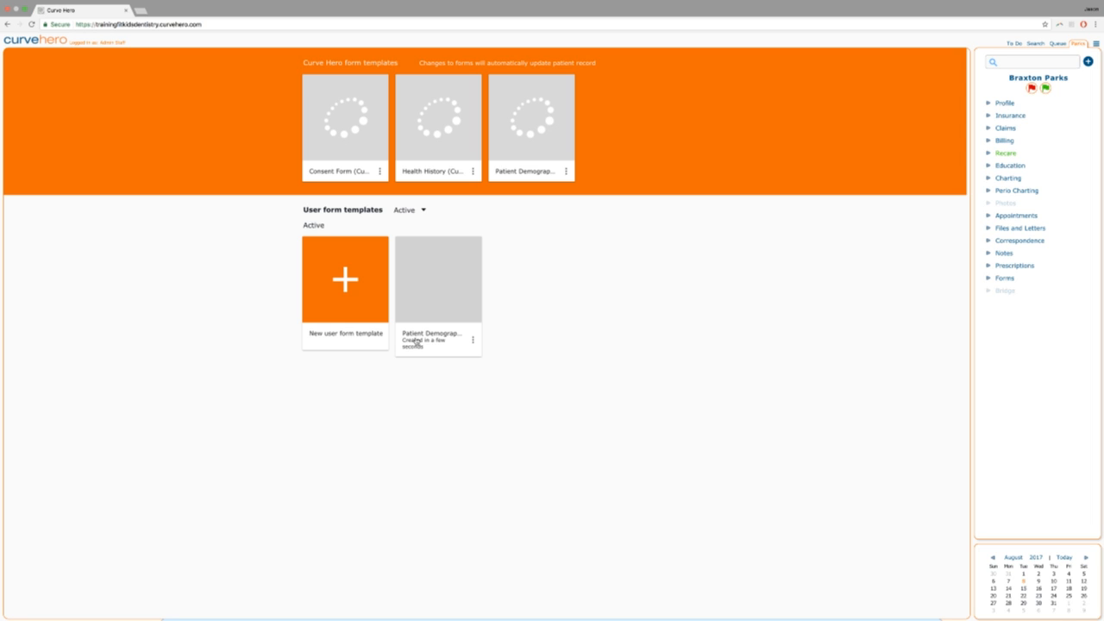
Check the new copy's options, then return to the Tuesday, August 8, 2017 schedule.
left_click(473, 340)
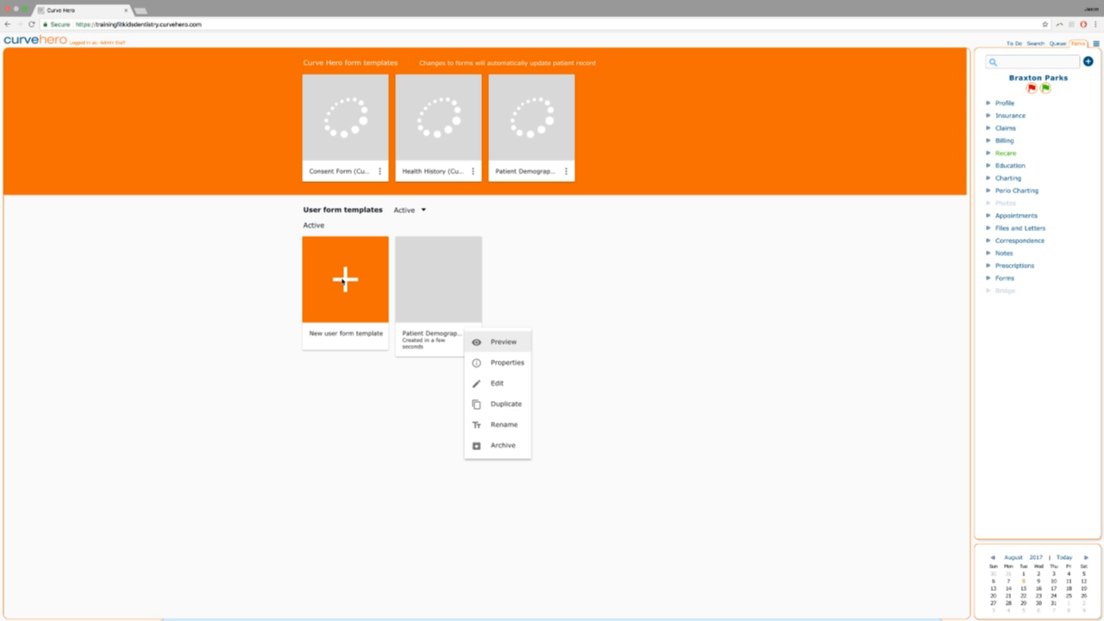
left_click(367, 369)
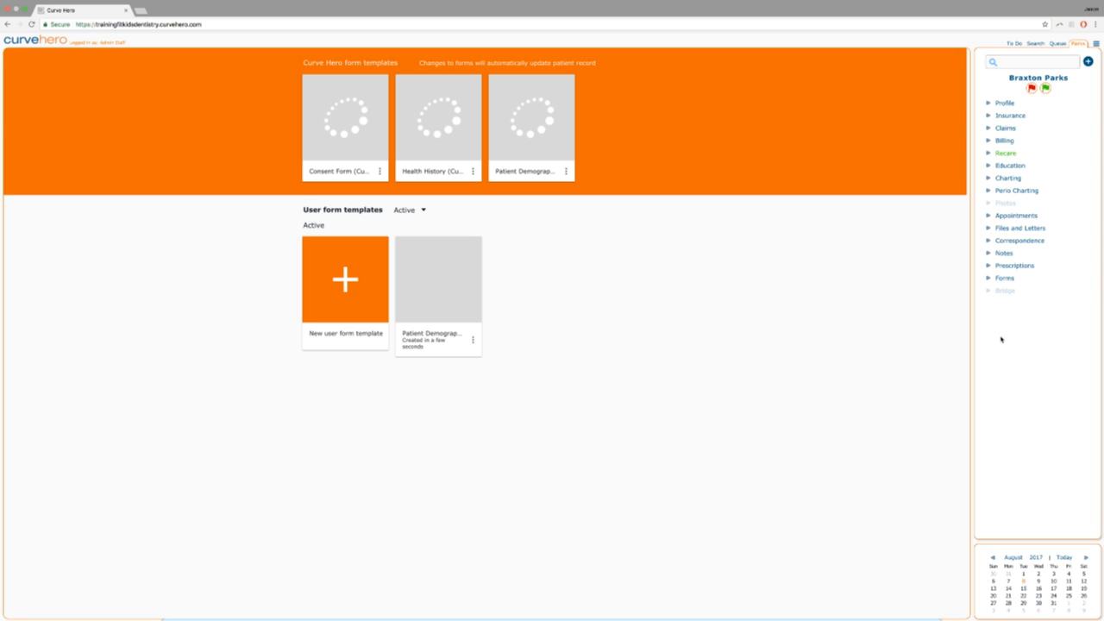
left_click(1062, 559)
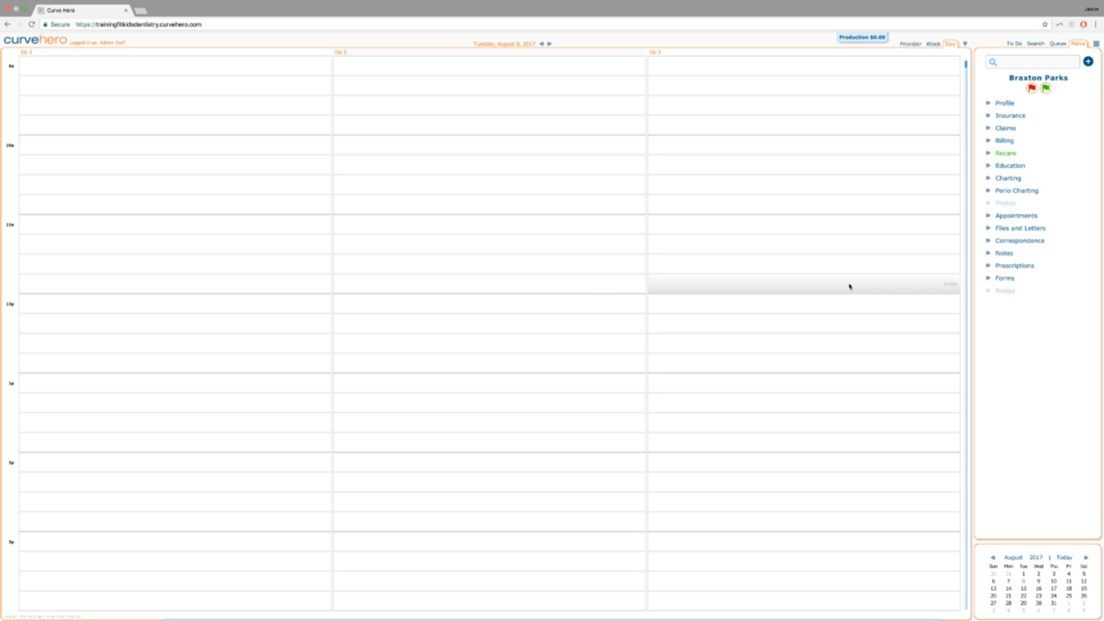
Add the Patient Demographics (Curve Dental) (Copy) form to the patient's Forms section.
left_click(989, 279)
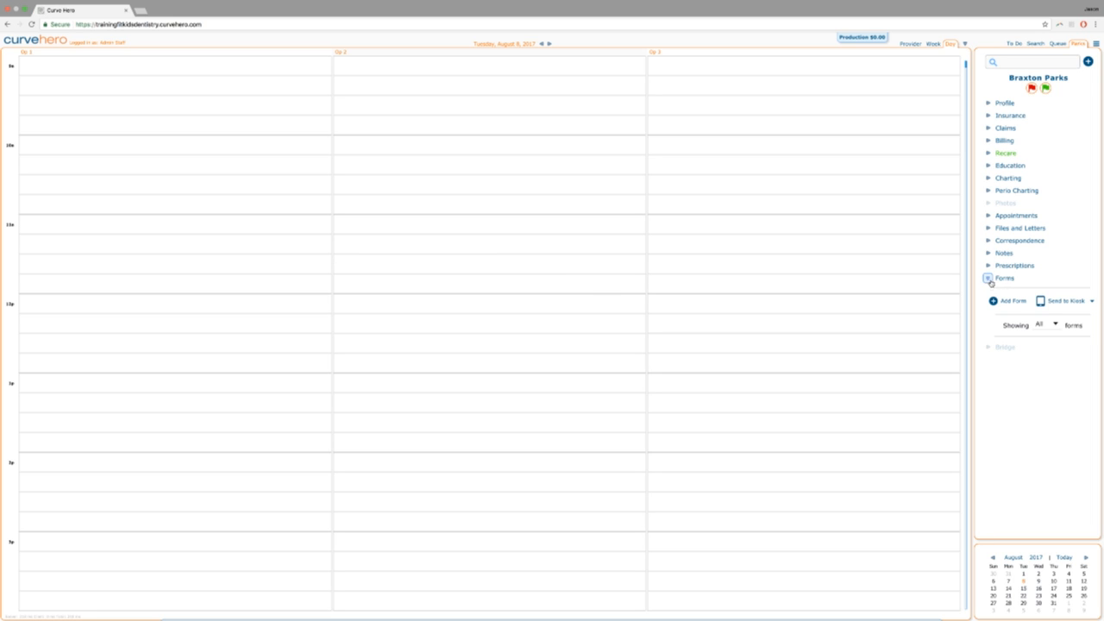
left_click(993, 301)
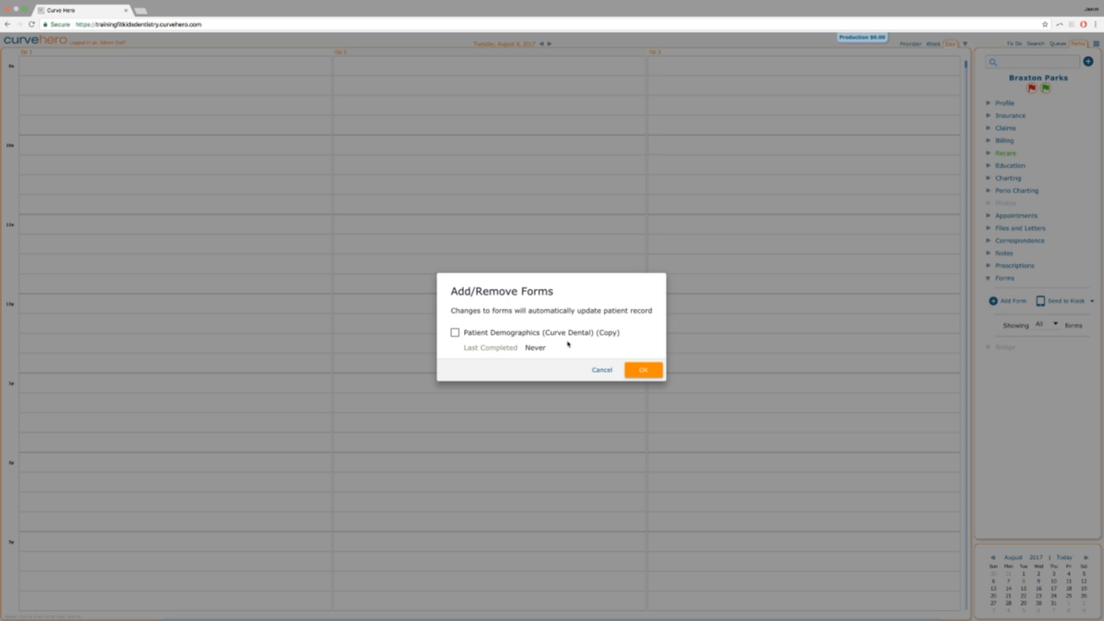
left_click(456, 333)
left_click(641, 370)
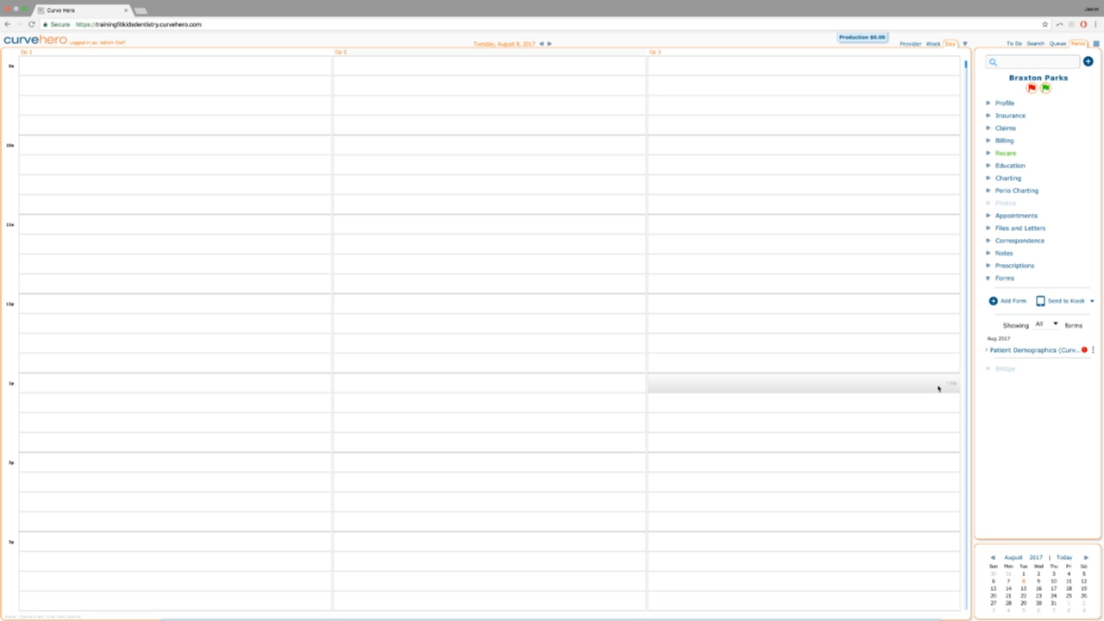
Show the Edit form and Remove form options for the patient's demographics form.
mouse_move(1086, 350)
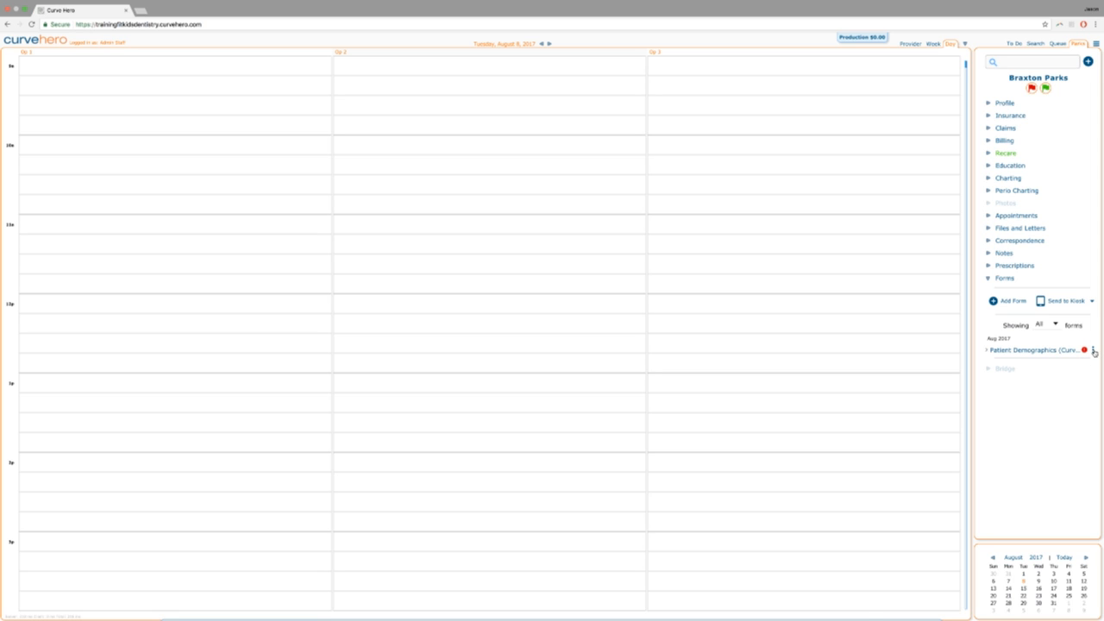
key("super+Tab")
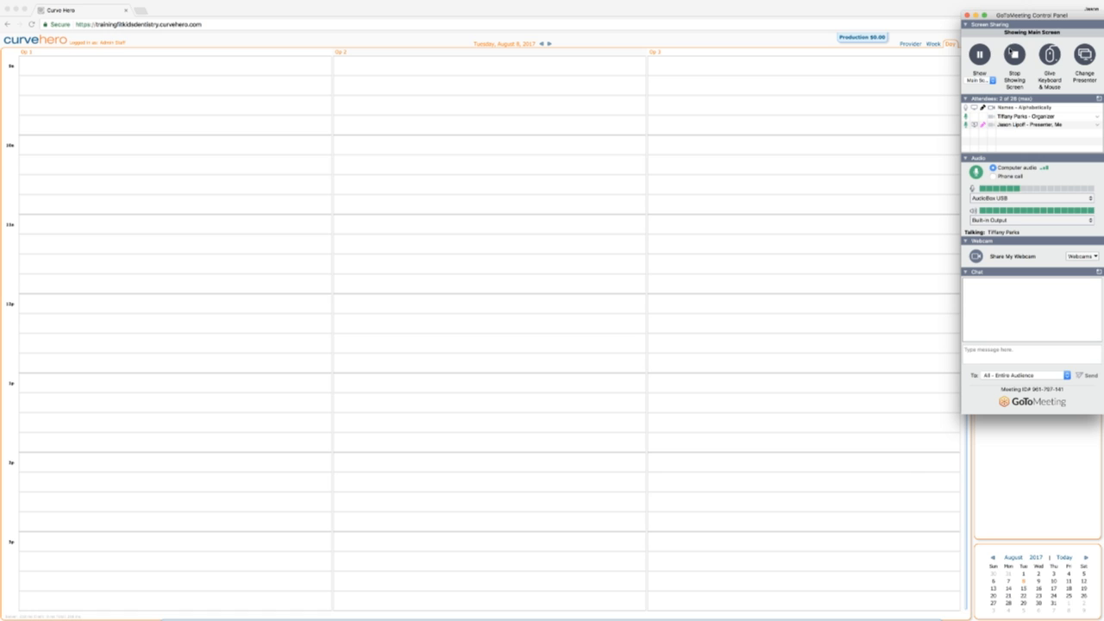
left_click(976, 16)
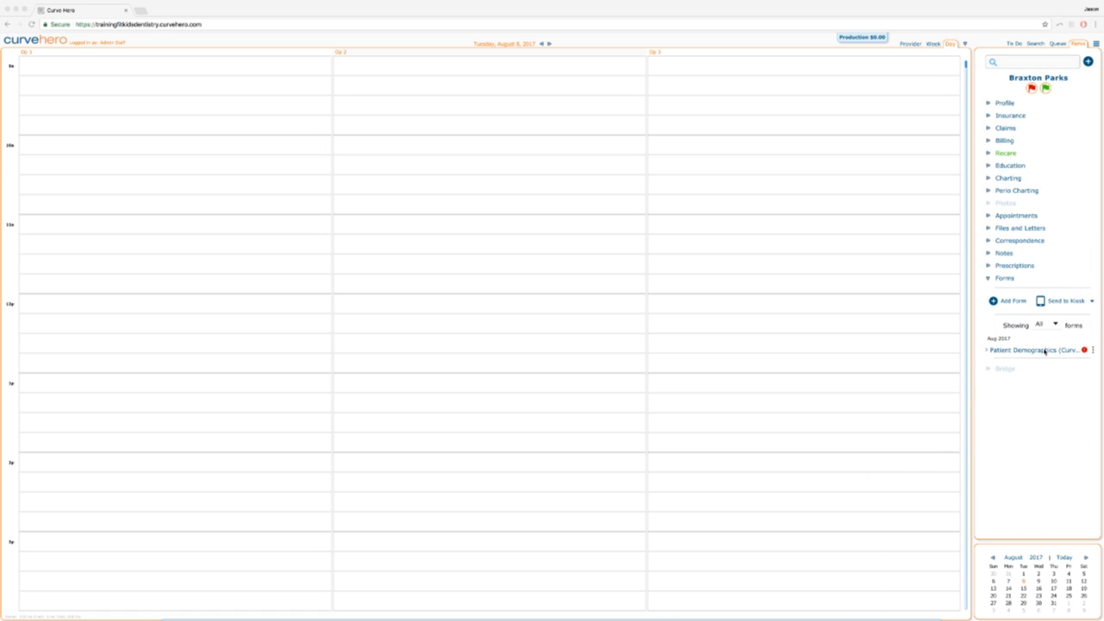
left_click(1093, 350)
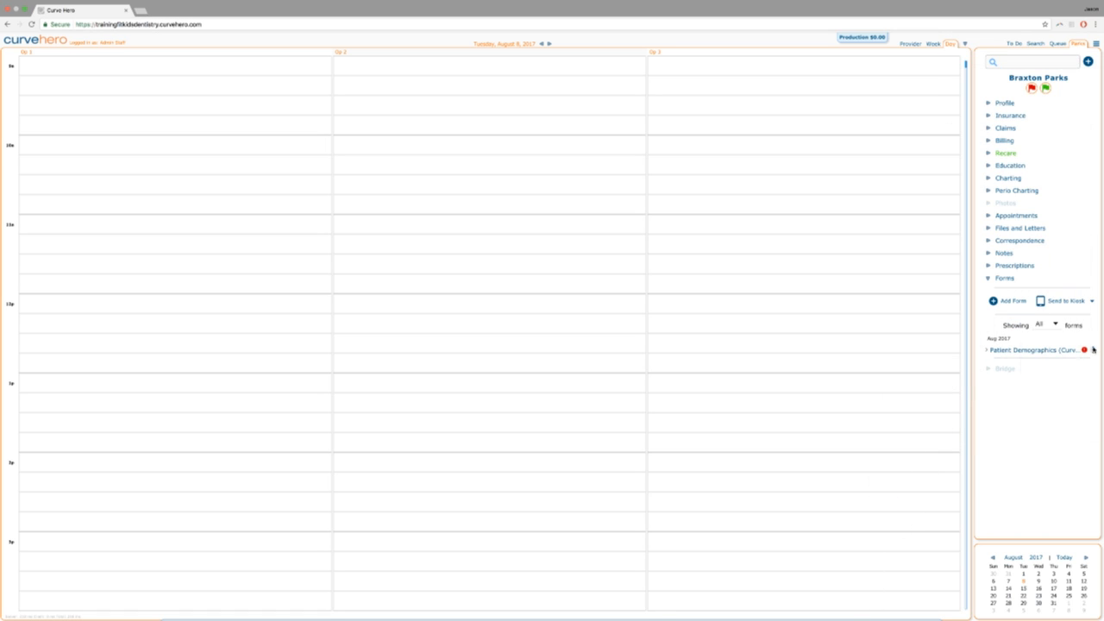
left_click(1093, 350)
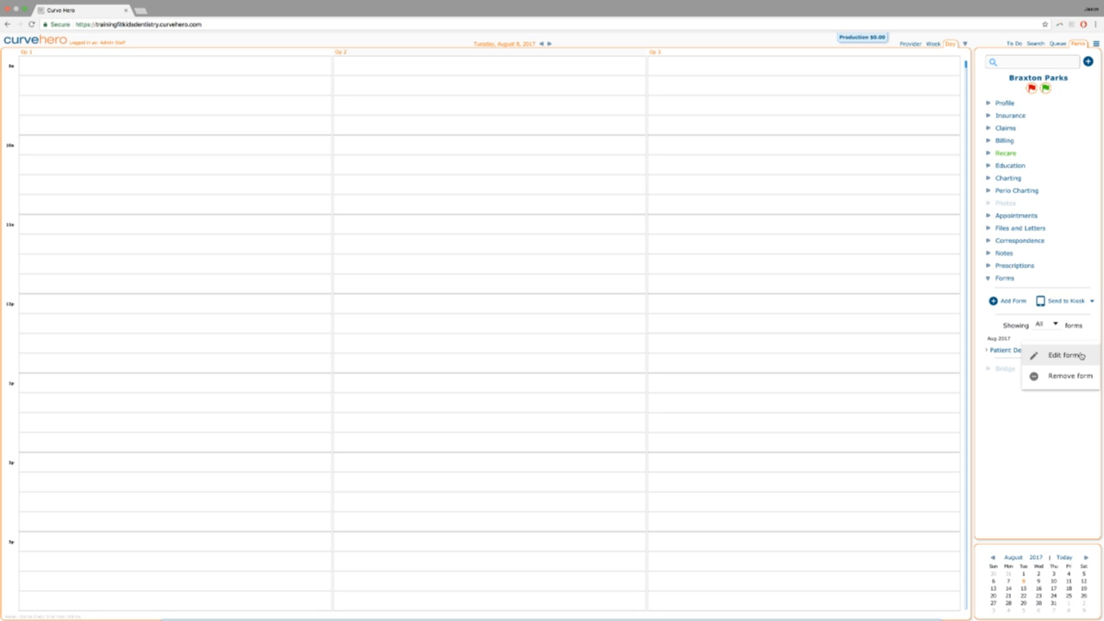
Edit the demographics form, replacing the first mailing address line with the patient's new street address.
left_click(1054, 357)
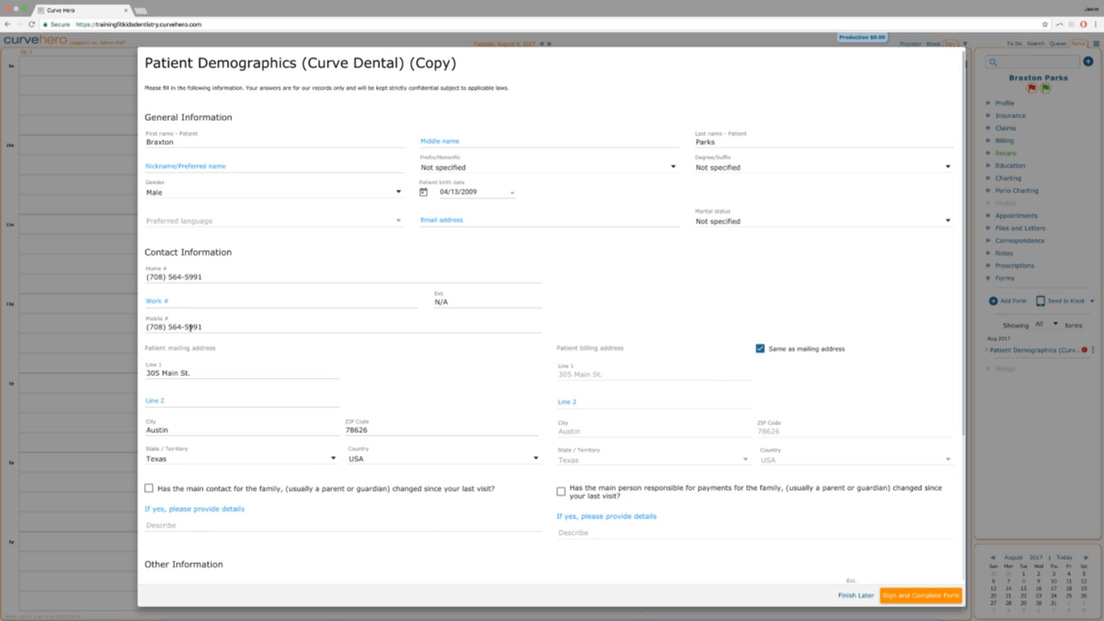
left_click_drag(195, 376, 60, 353)
key("BackSpace")
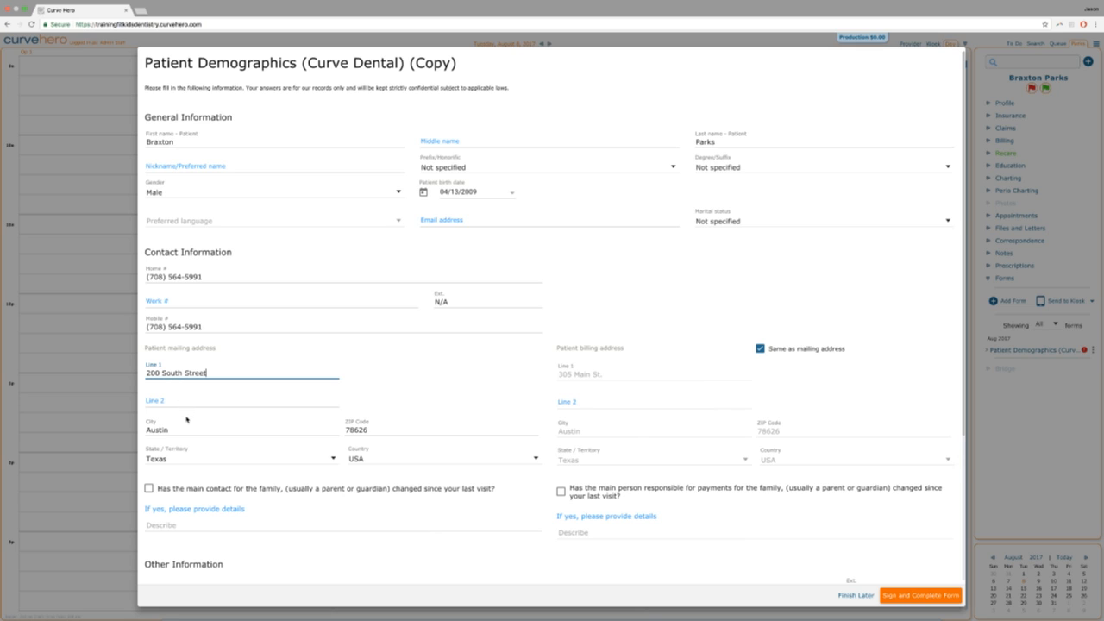
scroll(185, 418, "down", 1)
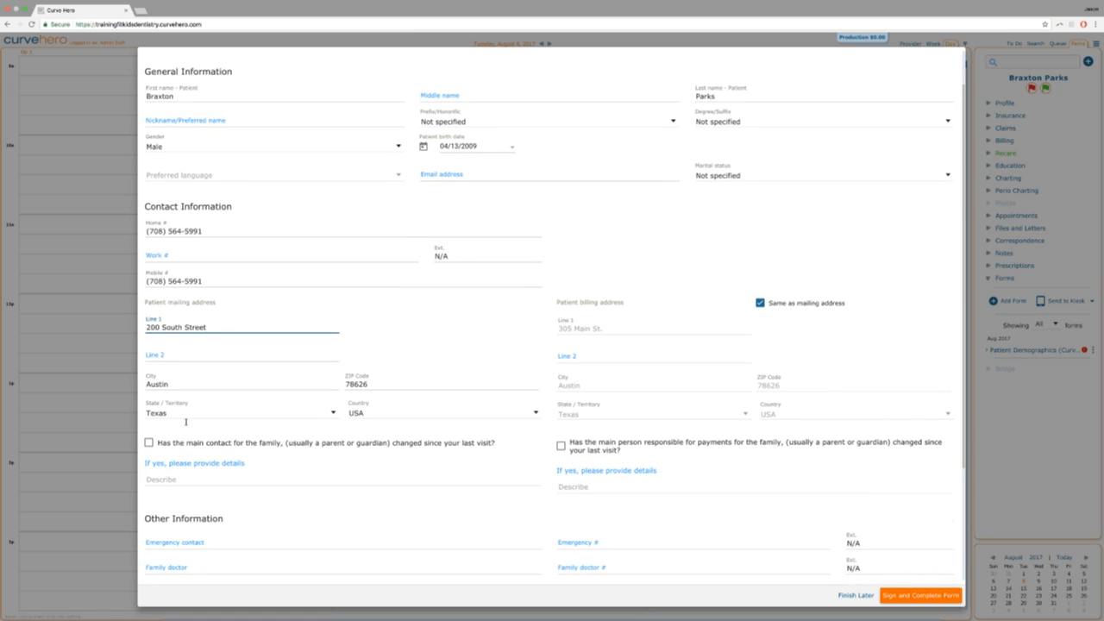
scroll(185, 422, "down", 1)
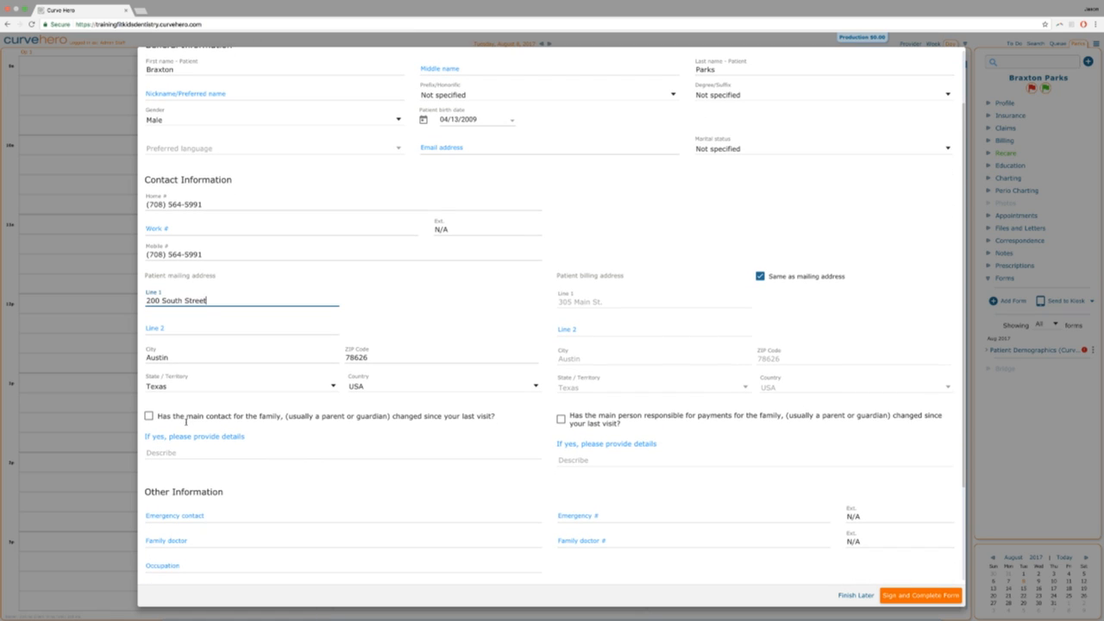
scroll(186, 420, "down", 1)
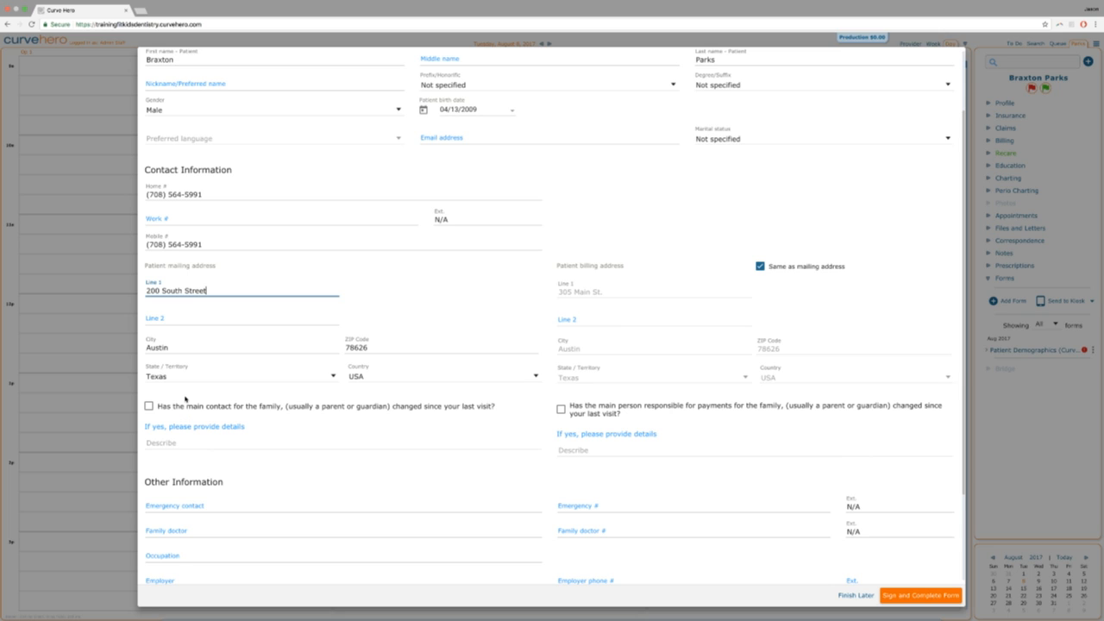
scroll(184, 399, "down", 1)
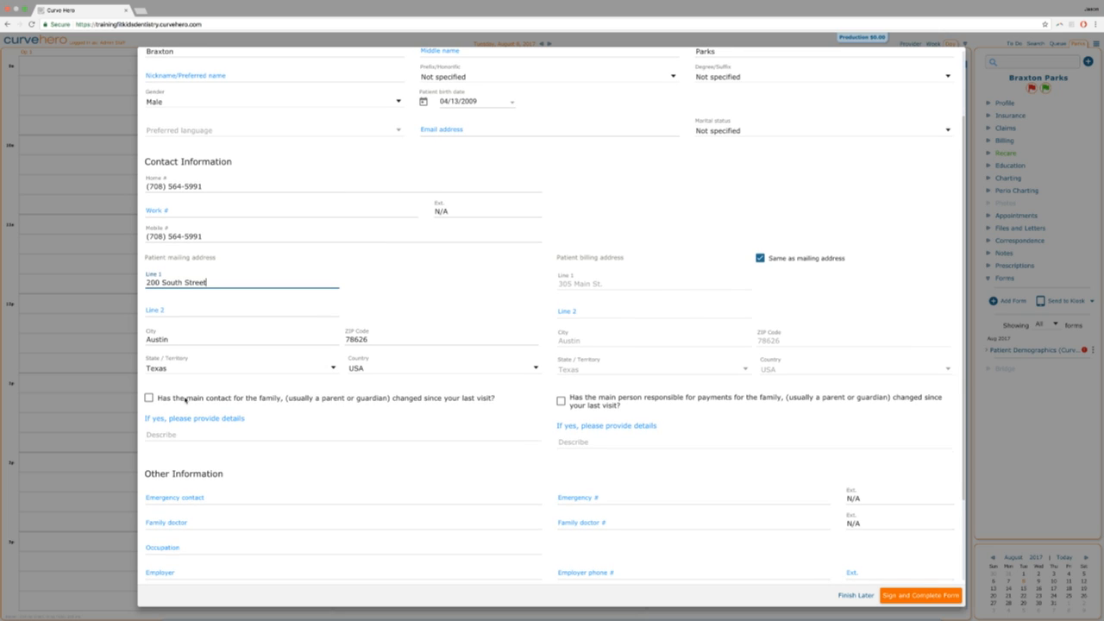
scroll(184, 399, "down", 2)
scroll(184, 400, "down", 5)
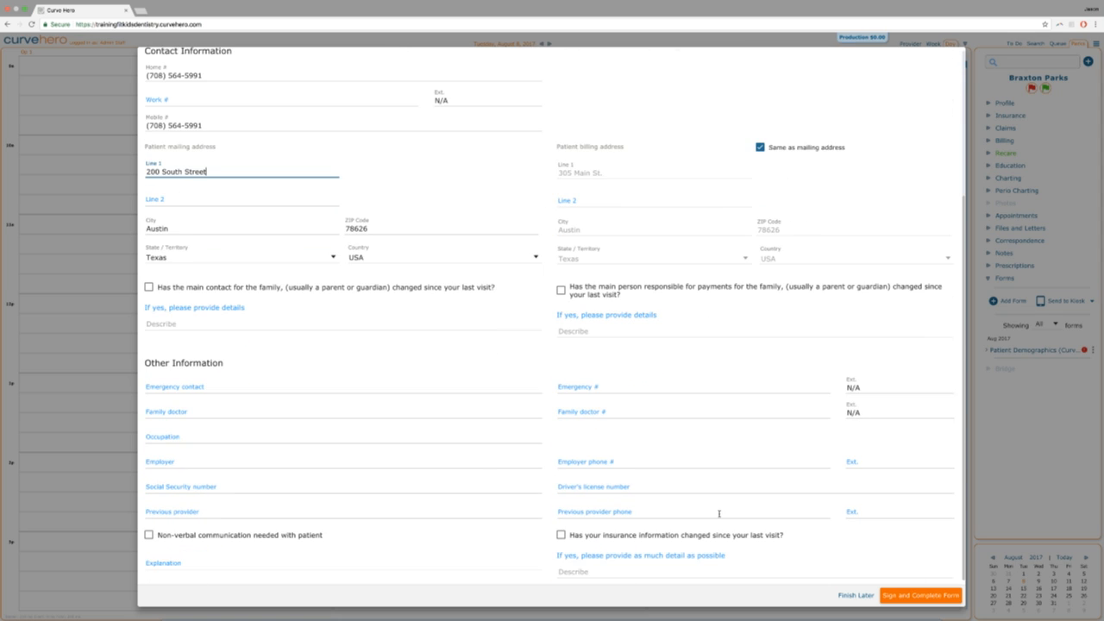
left_click(892, 595)
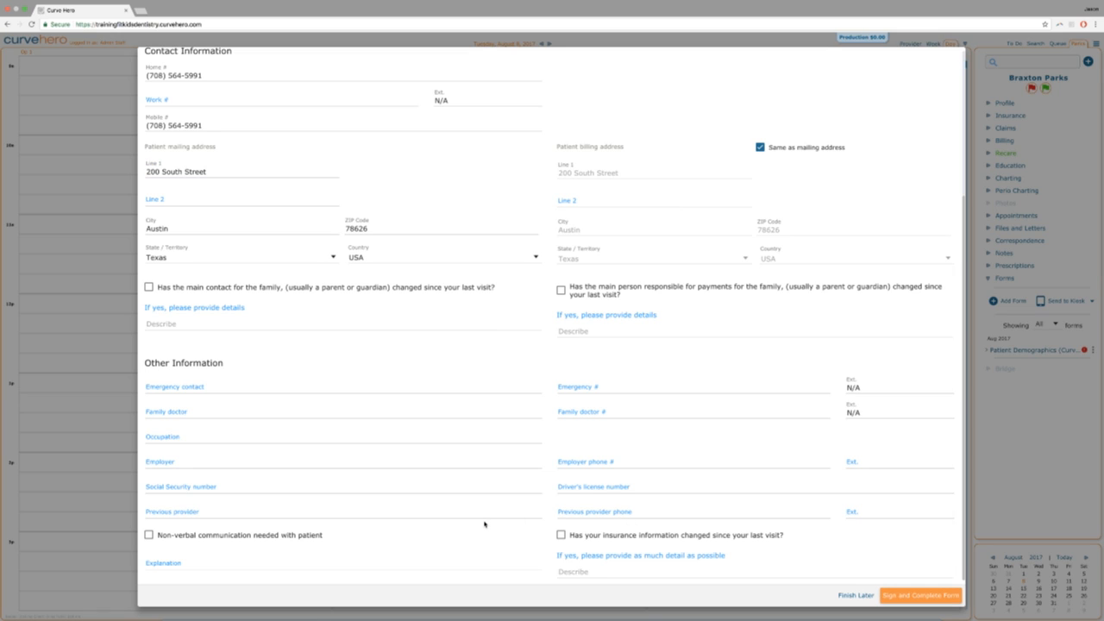
Finish the edited form, review the signing preview, and bring up the empty signature area.
left_click(906, 597)
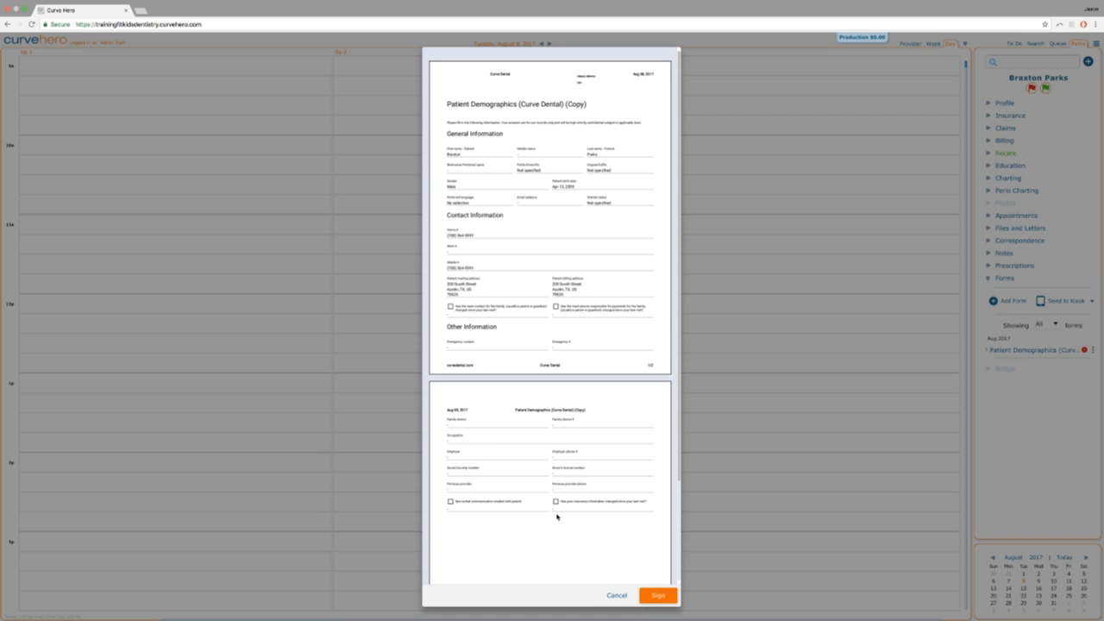
left_click(659, 595)
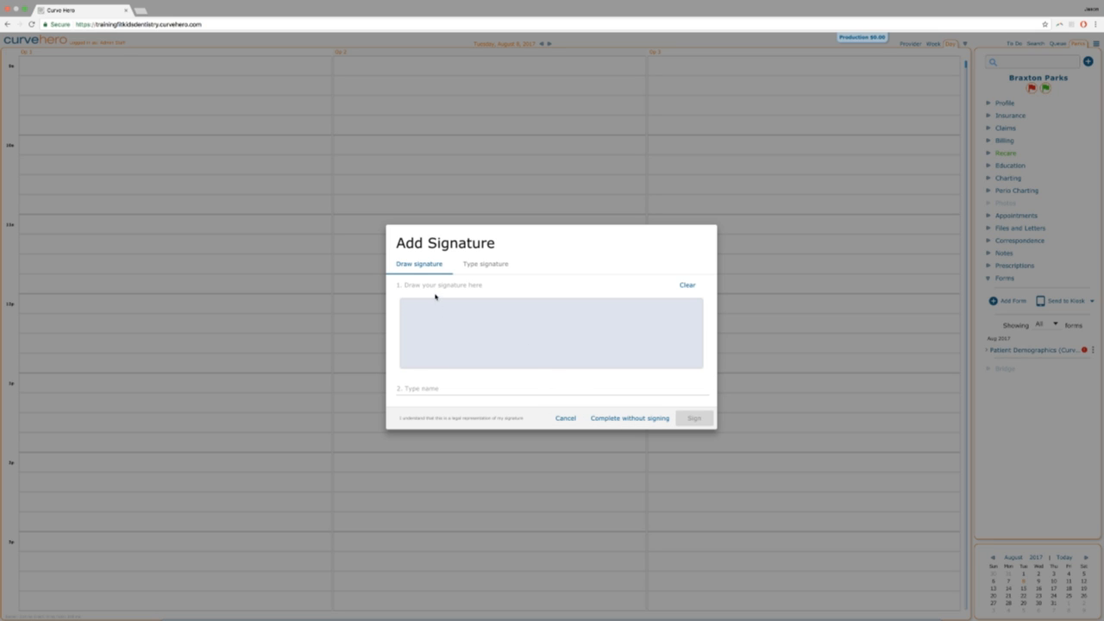
Draw a freehand signature, erase it, and draw a new one.
mouse_move(493, 325)
left_mouse_down()
mouse_move(458, 345)
mouse_move(452, 326)
mouse_move(488, 341)
mouse_move(547, 321)
mouse_move(570, 332)
mouse_move(676, 329)
mouse_move(639, 350)
mouse_move(608, 338)
mouse_move(649, 333)
left_mouse_up()
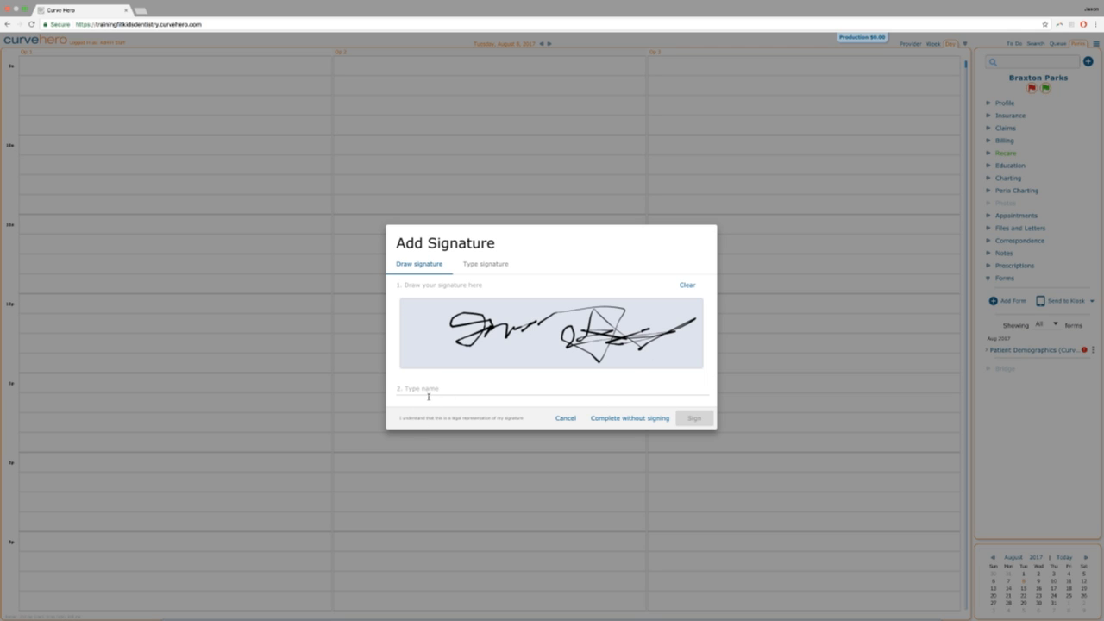
left_click(688, 286)
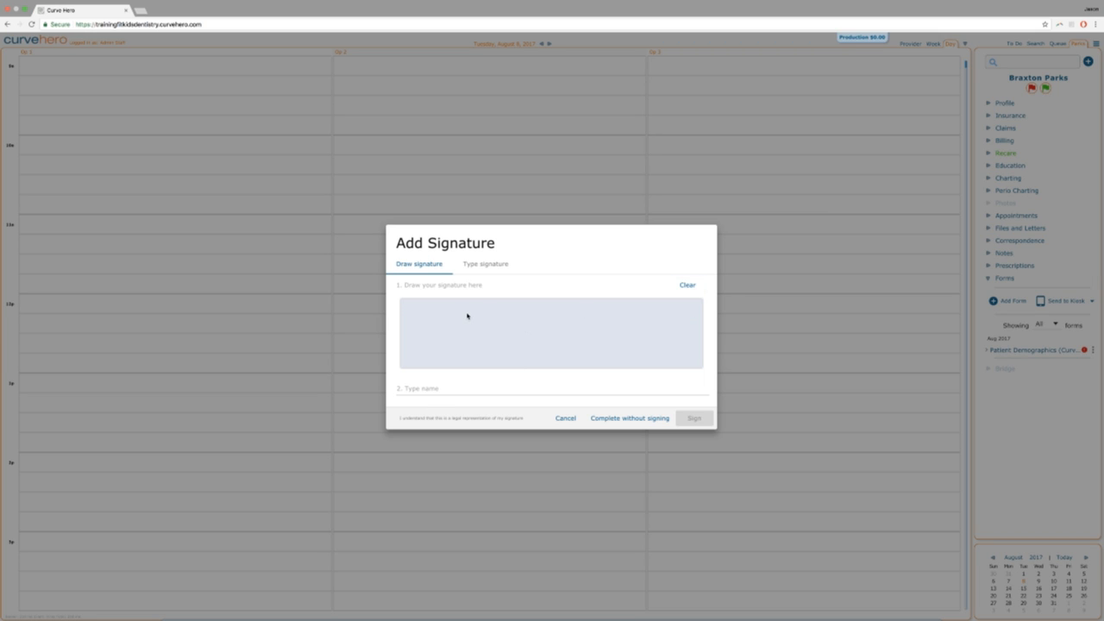
mouse_move(518, 324)
left_mouse_down()
mouse_move(535, 339)
mouse_move(516, 353)
mouse_move(512, 336)
mouse_move(535, 347)
mouse_move(516, 351)
mouse_move(522, 305)
mouse_move(537, 309)
mouse_move(545, 338)
mouse_move(530, 361)
mouse_move(506, 352)
mouse_move(502, 329)
mouse_move(525, 309)
mouse_move(546, 326)
mouse_move(545, 343)
mouse_move(504, 321)
mouse_move(499, 338)
mouse_move(536, 369)
mouse_move(505, 370)
left_mouse_up()
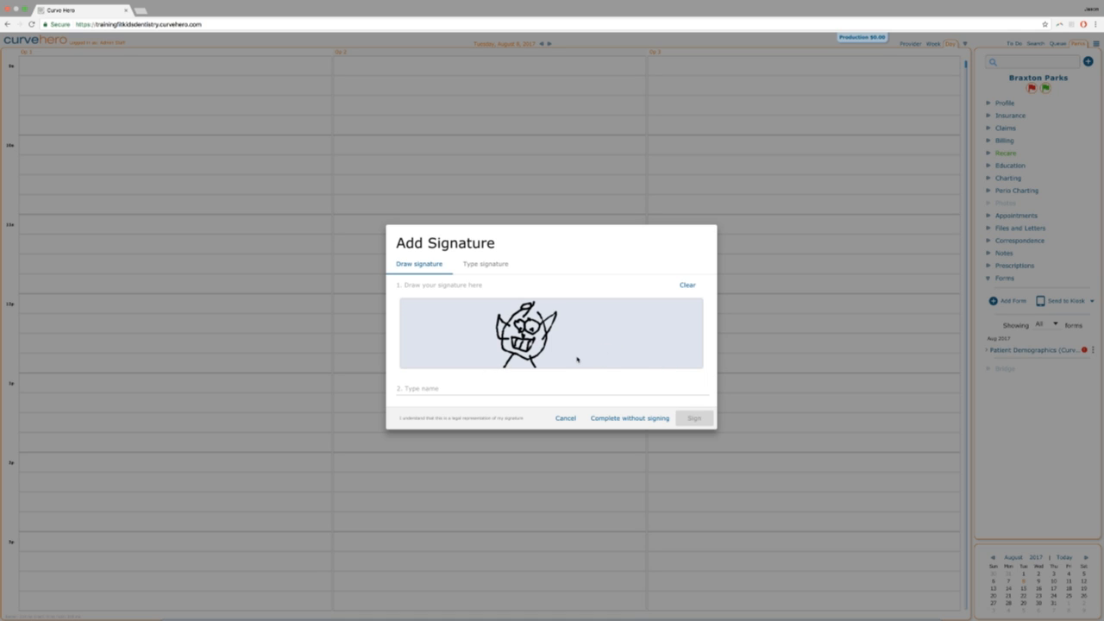
Enter the signer's name in Type name and delete the stray letter in it.
left_click(413, 390)
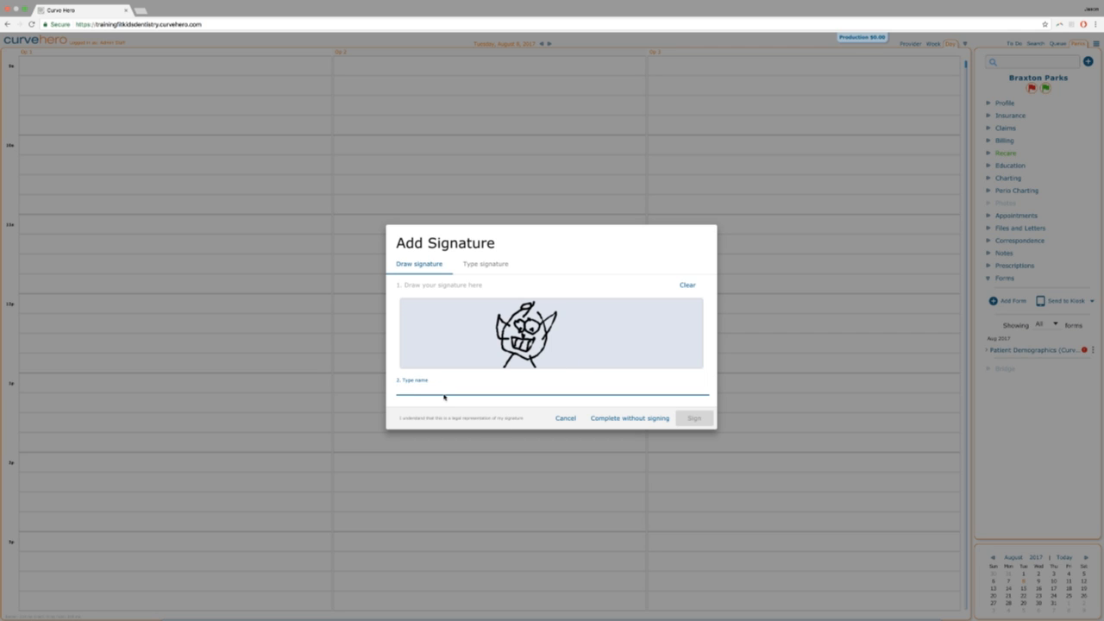
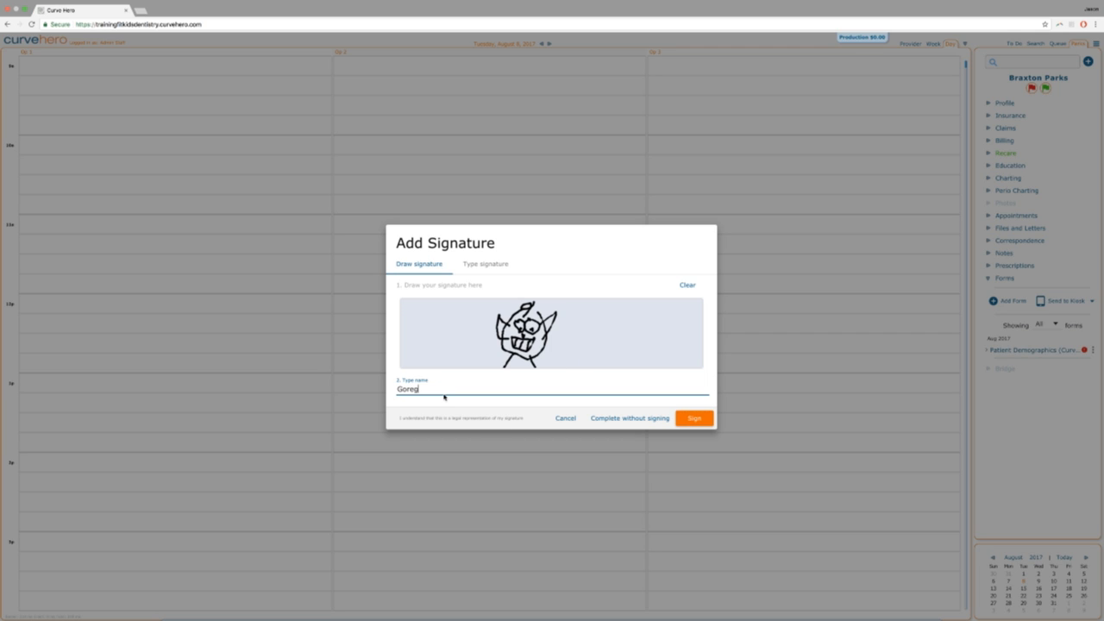
left_click(447, 390)
key("BackSpace")
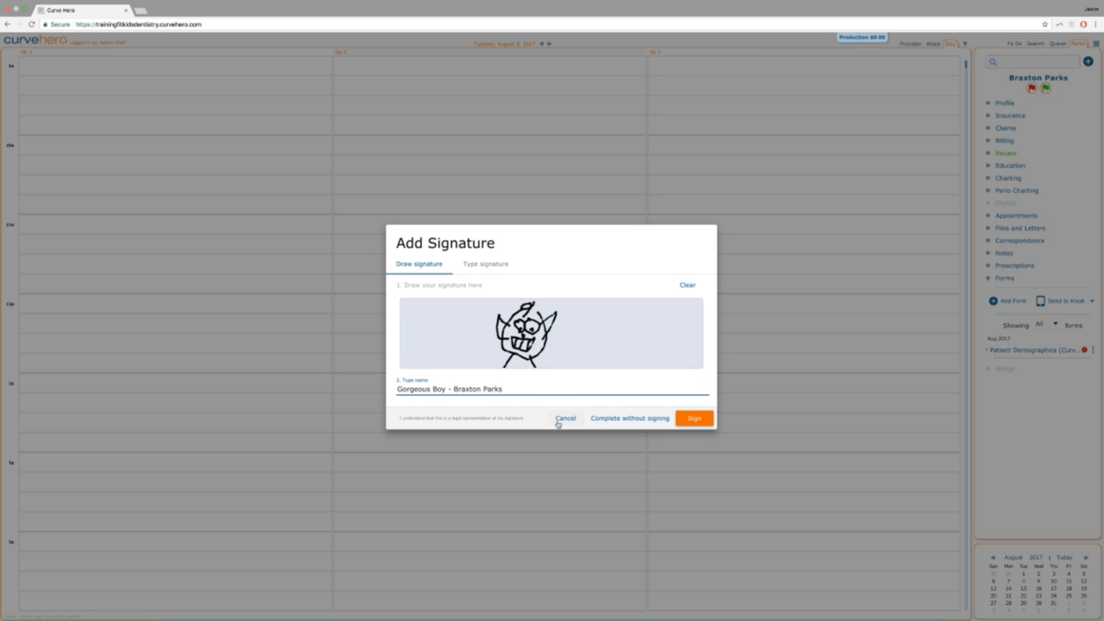
Sign to complete the Patient Demographics form.
left_click(693, 419)
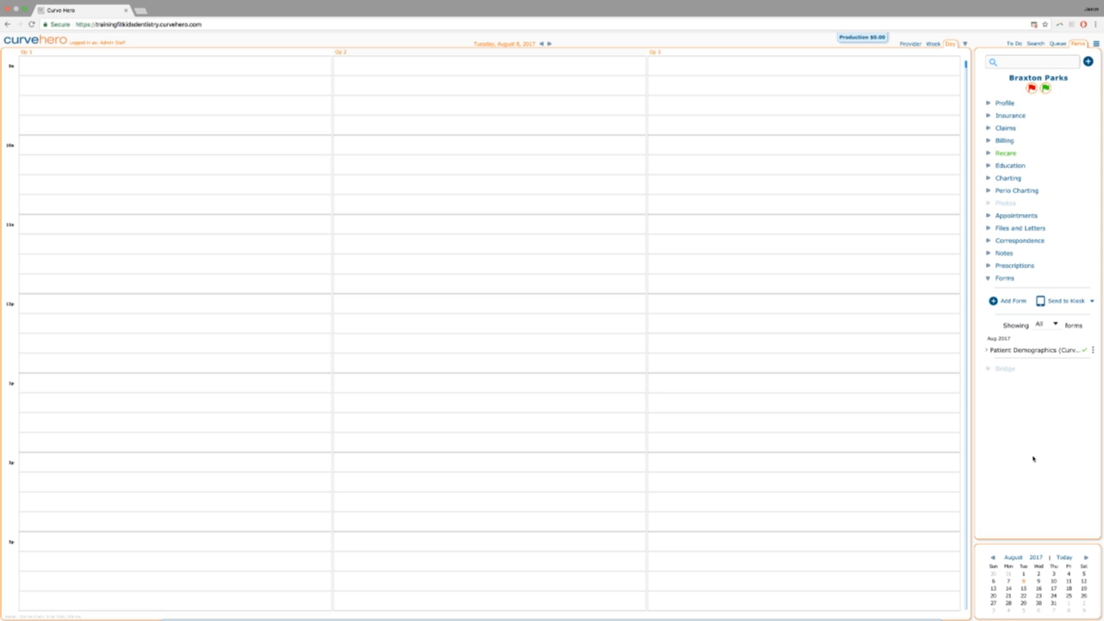
Open the current patient's Profile from the sidebar menu.
left_click(1004, 103)
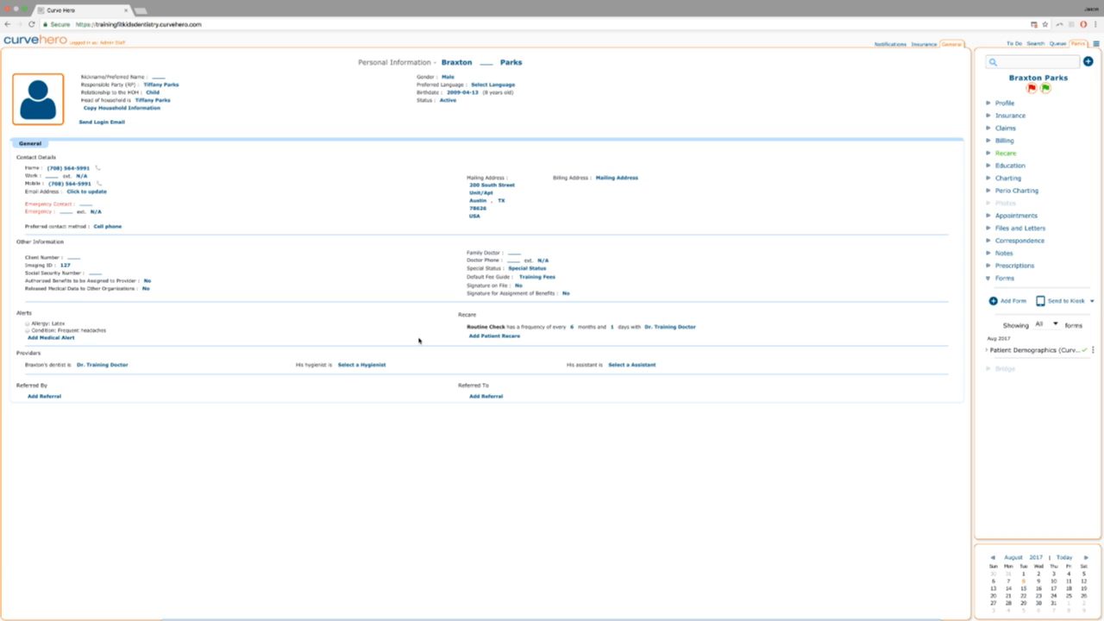
Search for the patient by surname, then start a new contact with first name, last name and e-mail.
left_click(1012, 64)
type("lipoff")
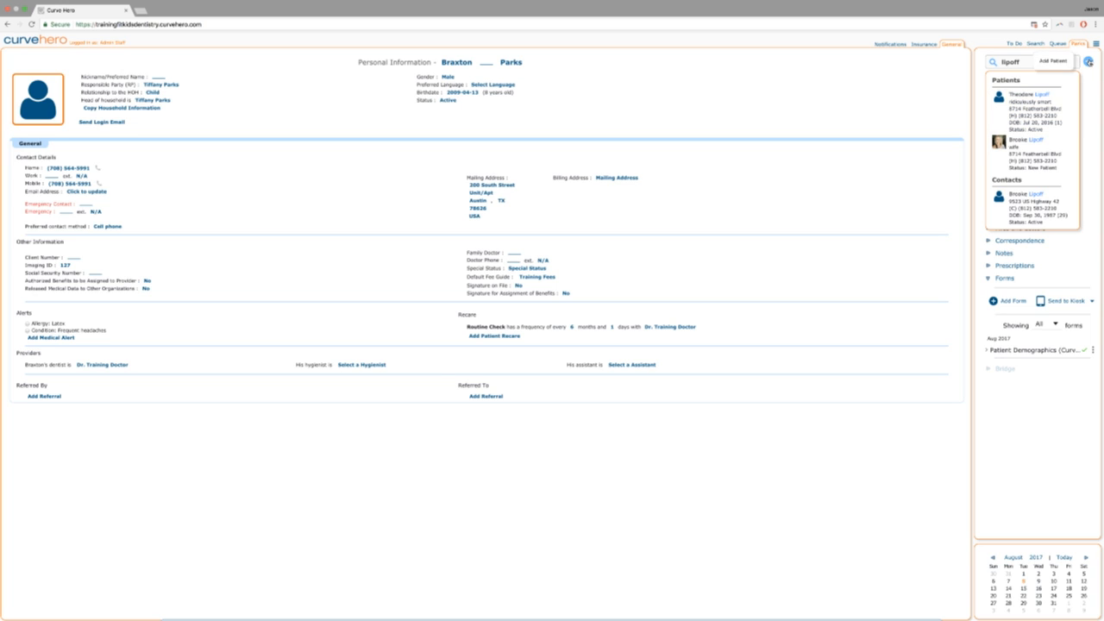
left_click(1087, 63)
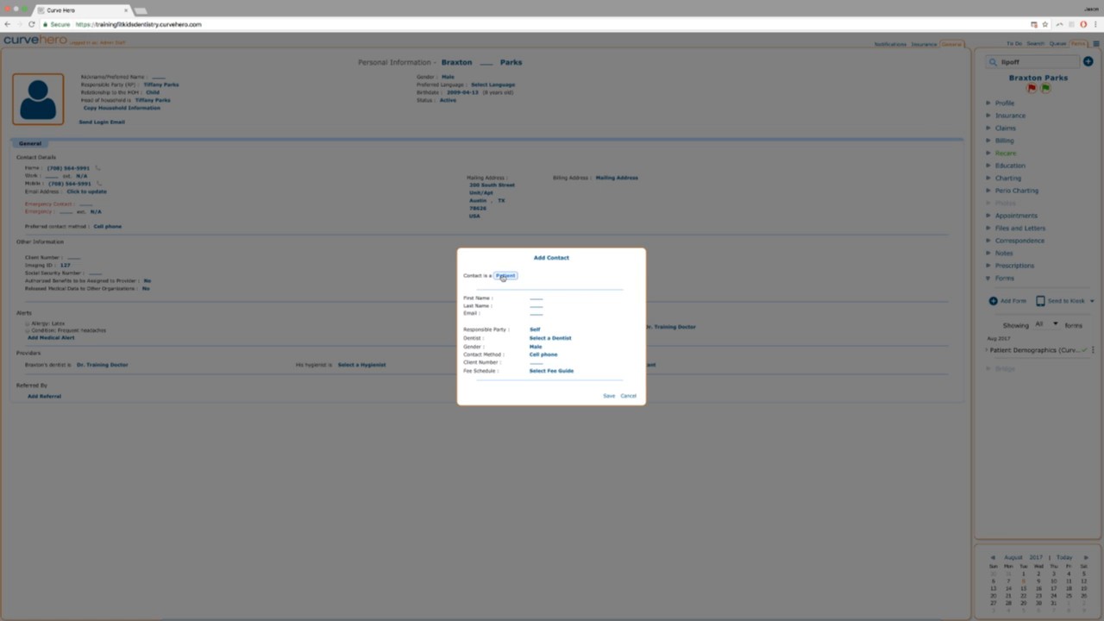
left_click(536, 299)
key("Tab")
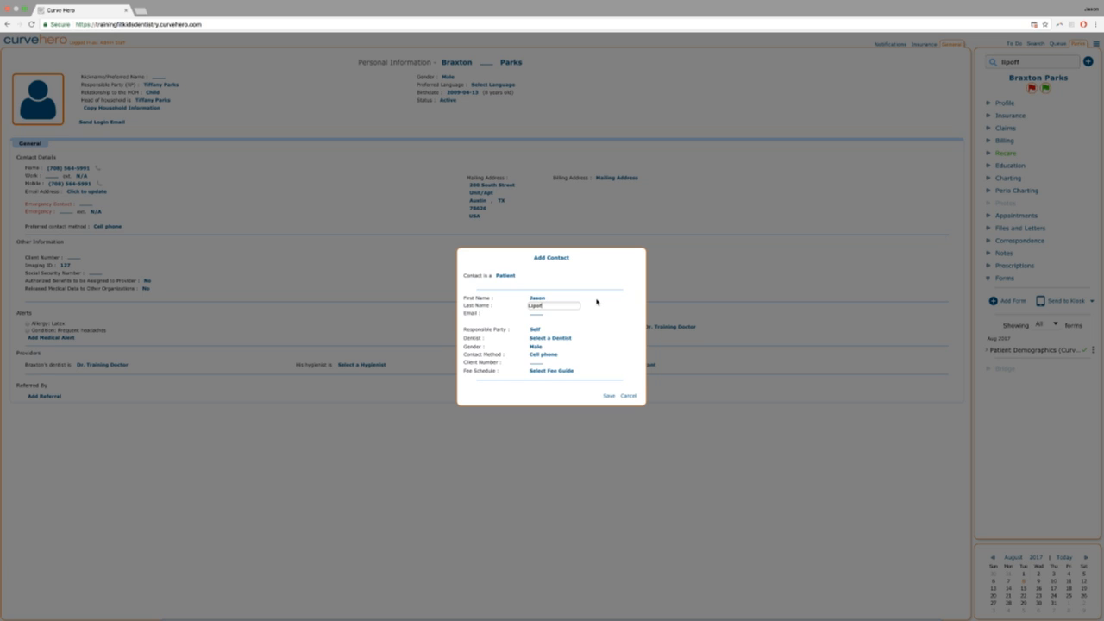
key("Tab")
Keep cell phone as contact method, set the fee schedule to Training Fees, and save.
left_click(532, 330)
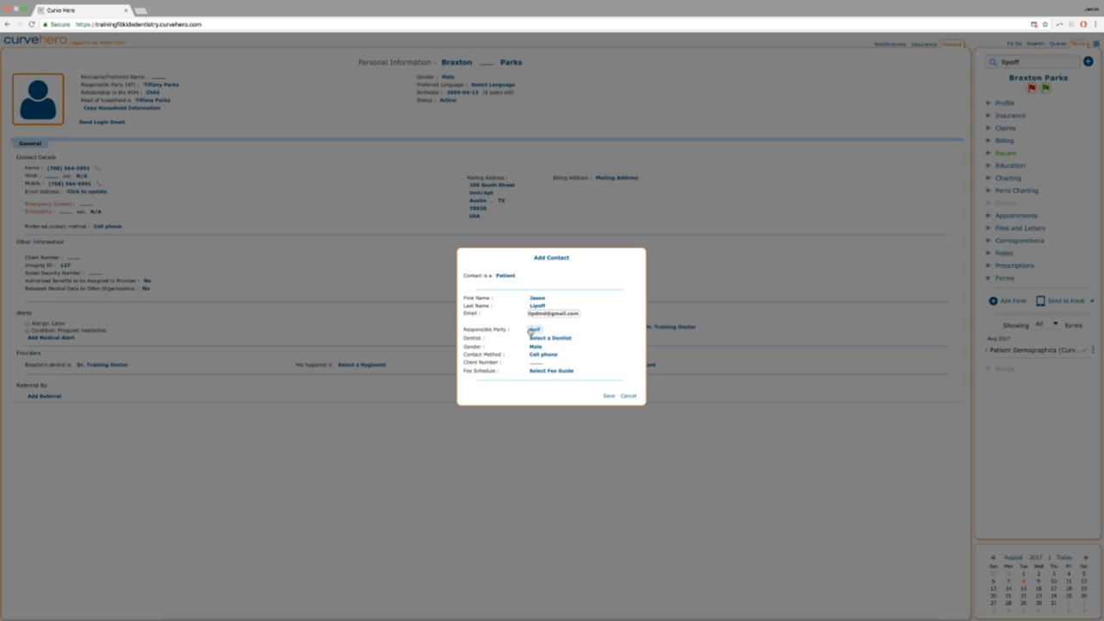
left_click(543, 354)
left_click(543, 354)
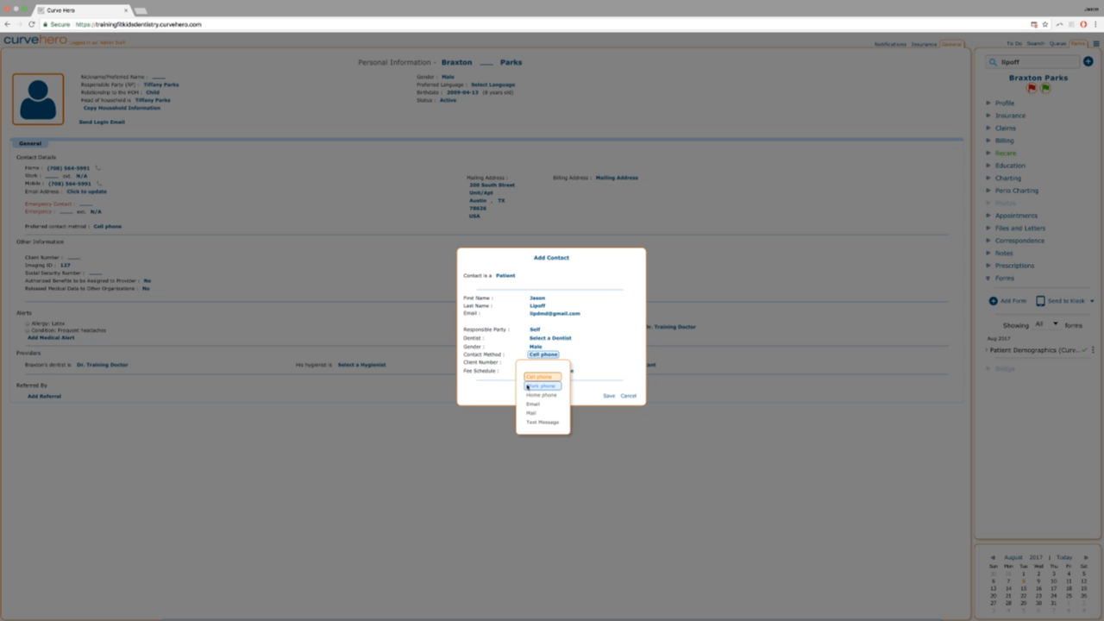
left_click(533, 376)
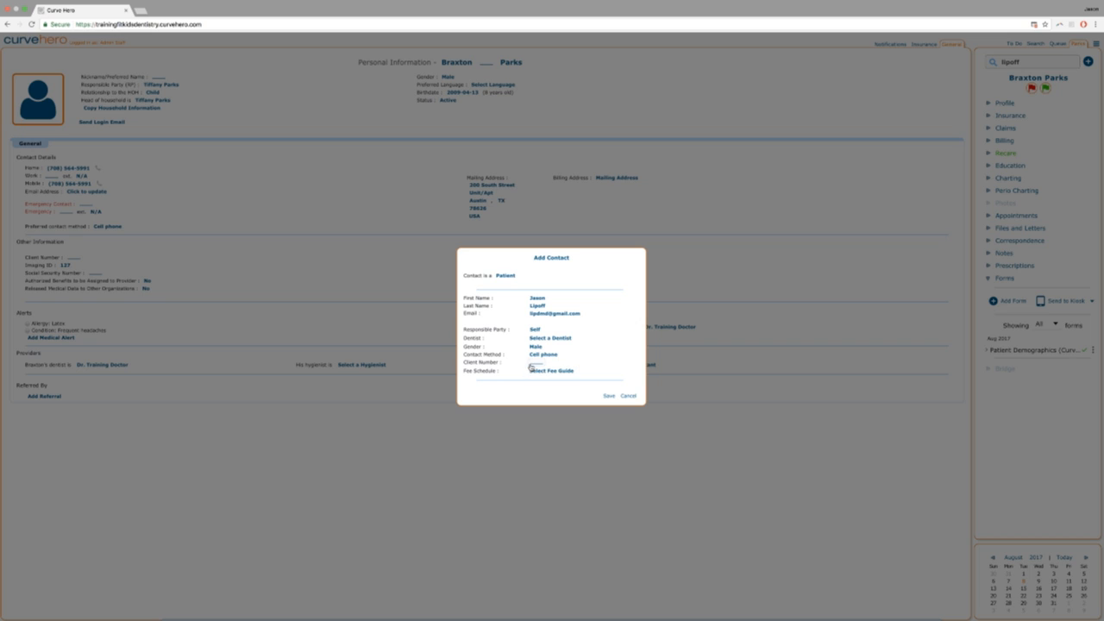
left_click(547, 374)
left_click(547, 393)
left_click(608, 396)
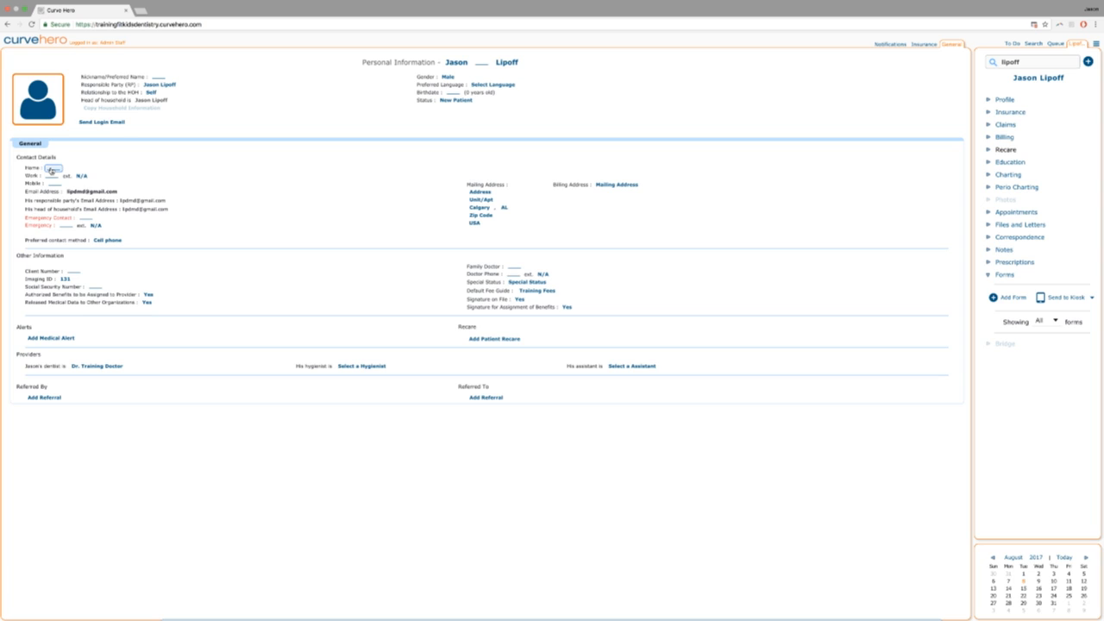
Give the new patient a nickname and a birthdate of 1977-11-27.
left_click(156, 79)
type("Jason")
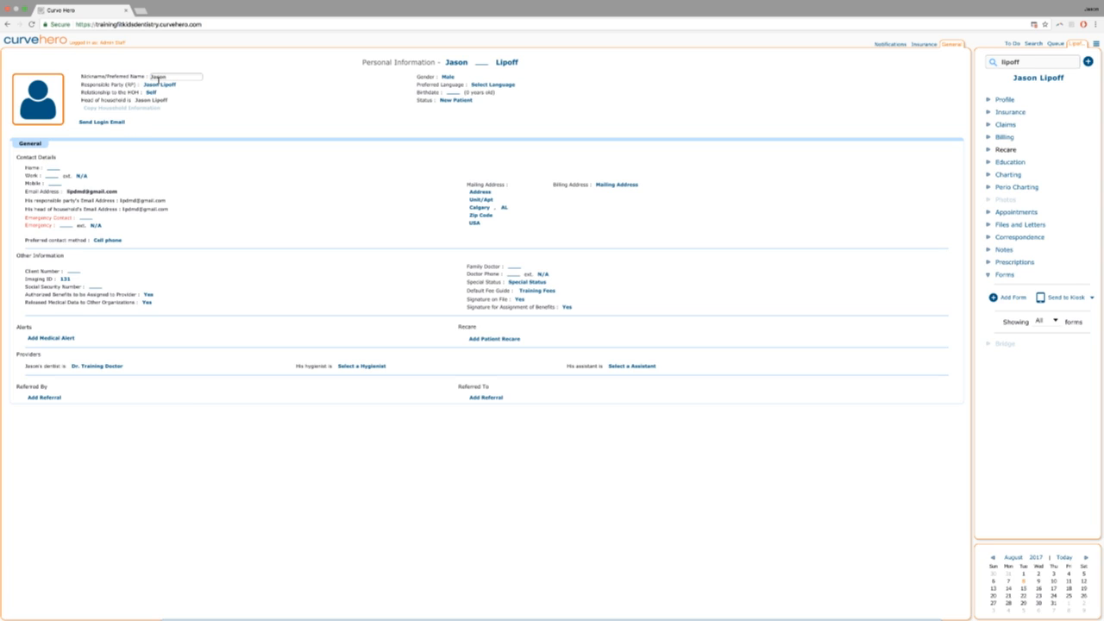
left_click(457, 93)
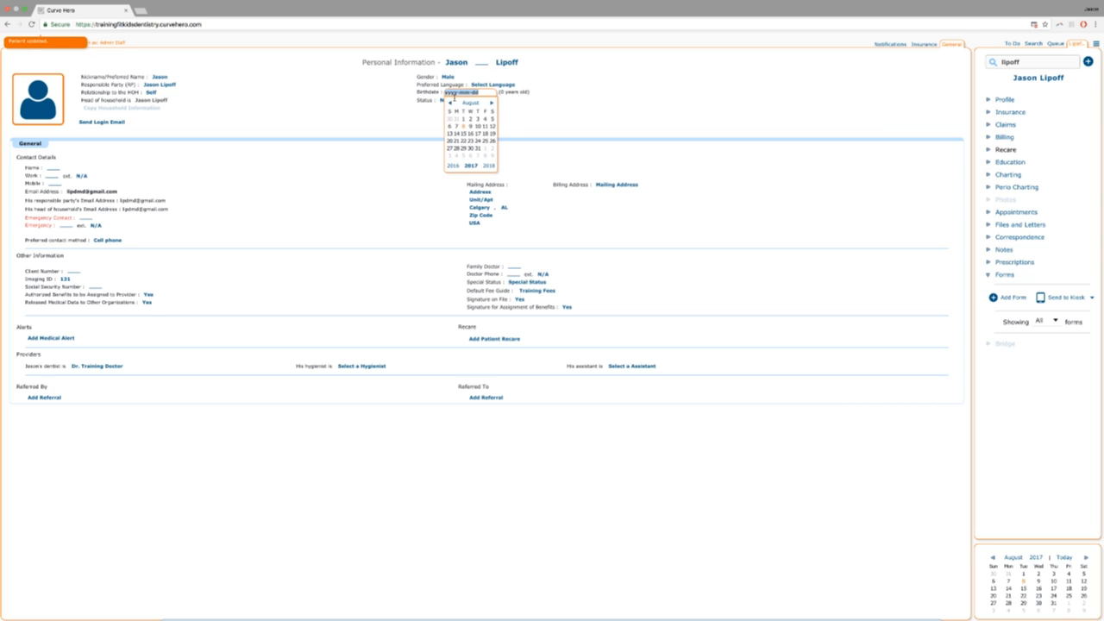
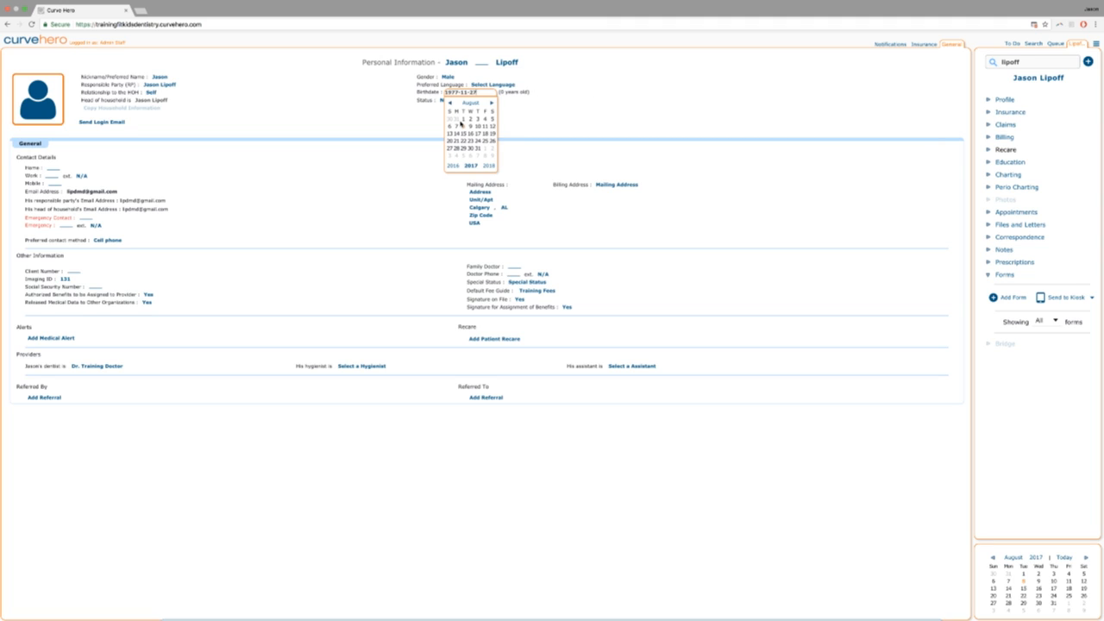
left_click(527, 120)
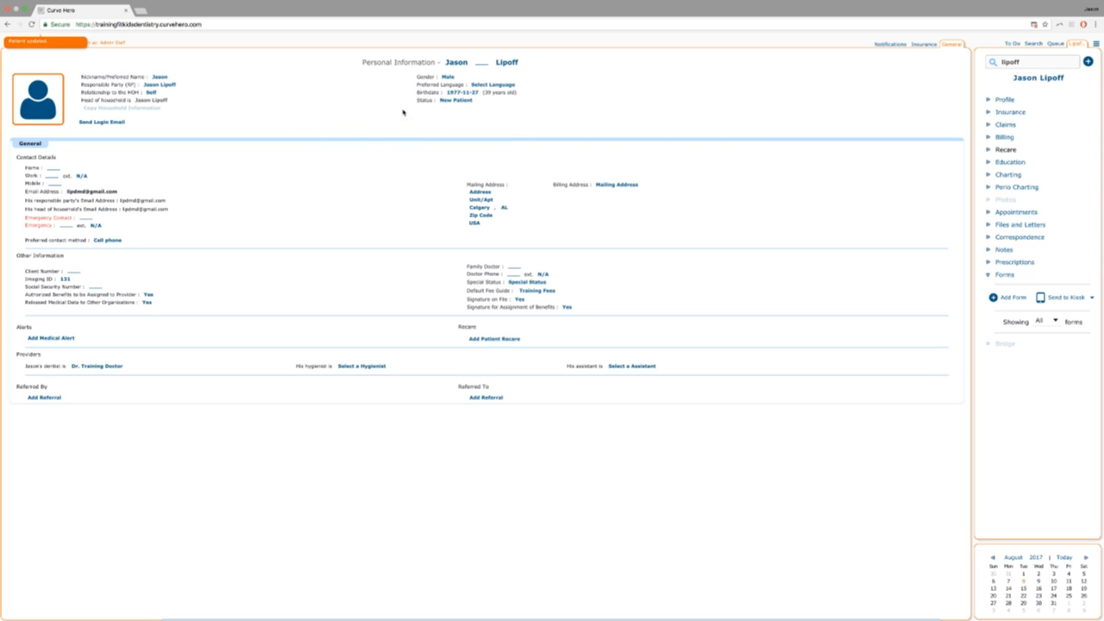
Set the preferred language to English and enter the mailing zip code.
left_click(480, 84)
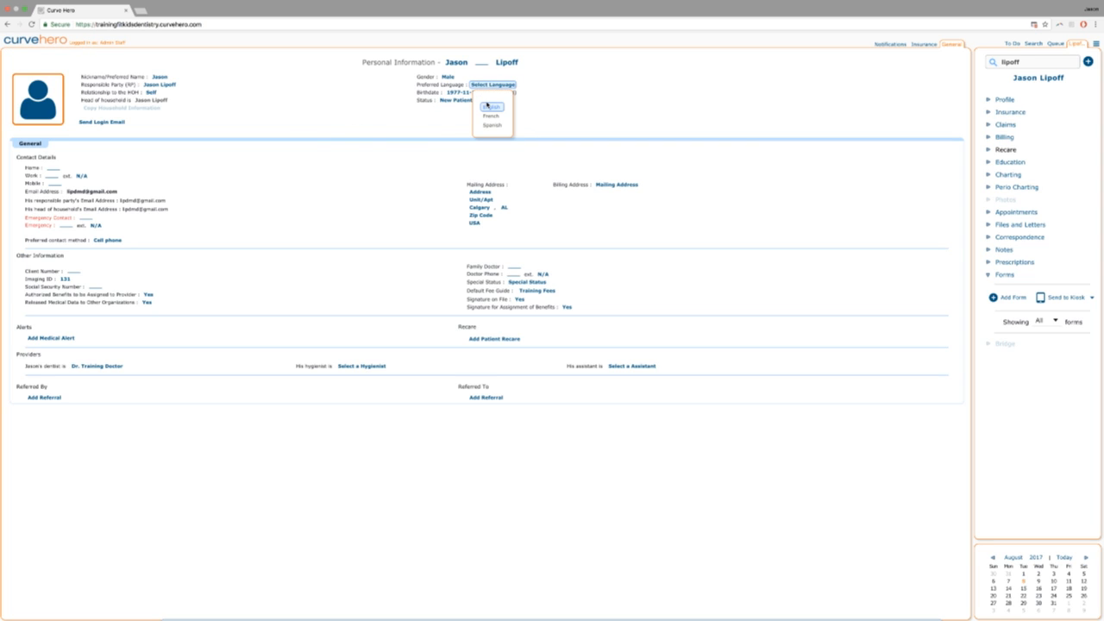
left_click(490, 106)
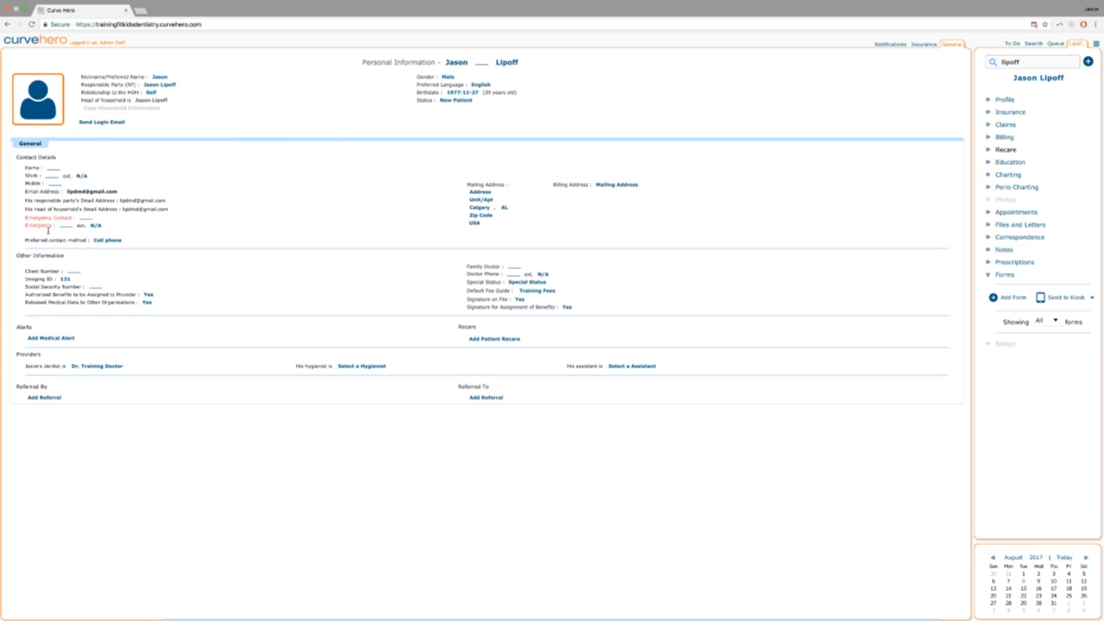
left_click(487, 216)
Fill in the mailing street, suite line and city, and set the state to KY.
left_click(478, 192)
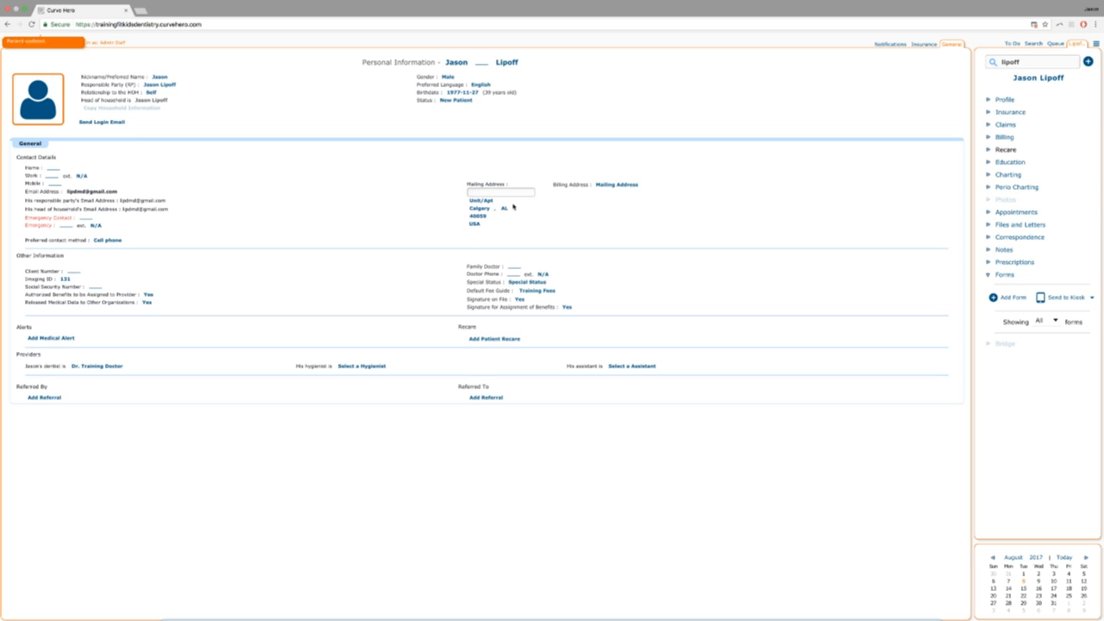
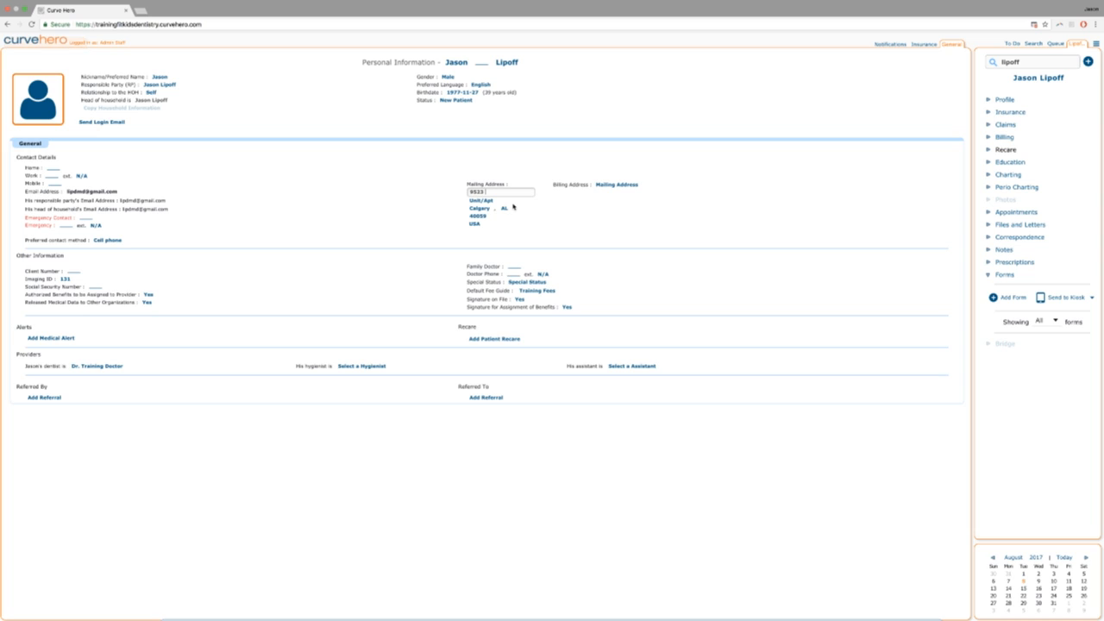
left_click(479, 201)
key("Return")
left_click(472, 210)
type("Prospect")
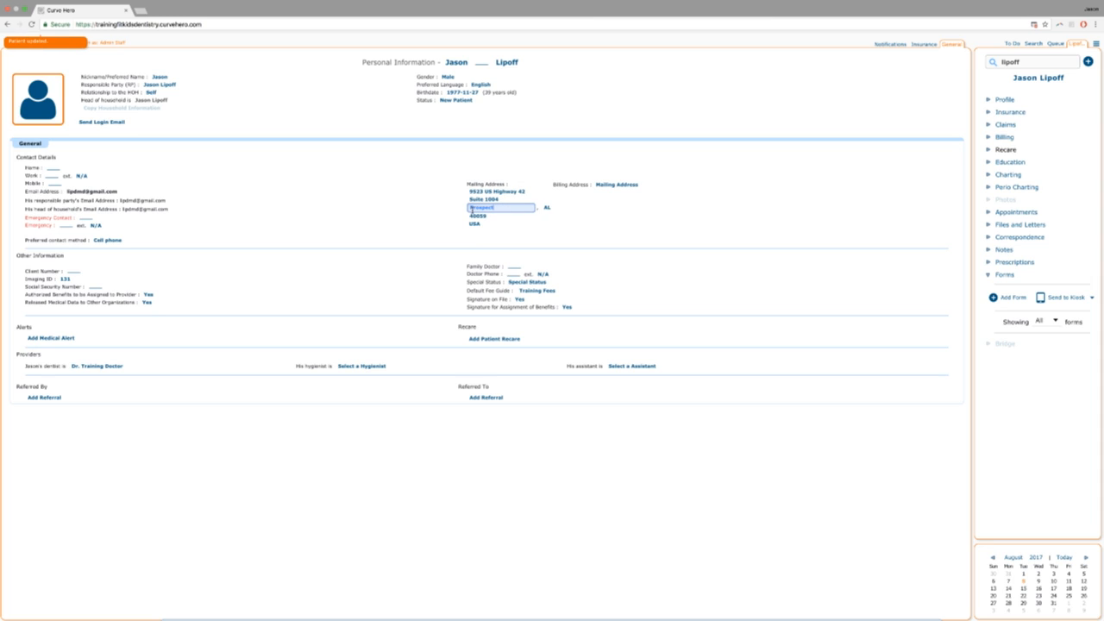
key("Return")
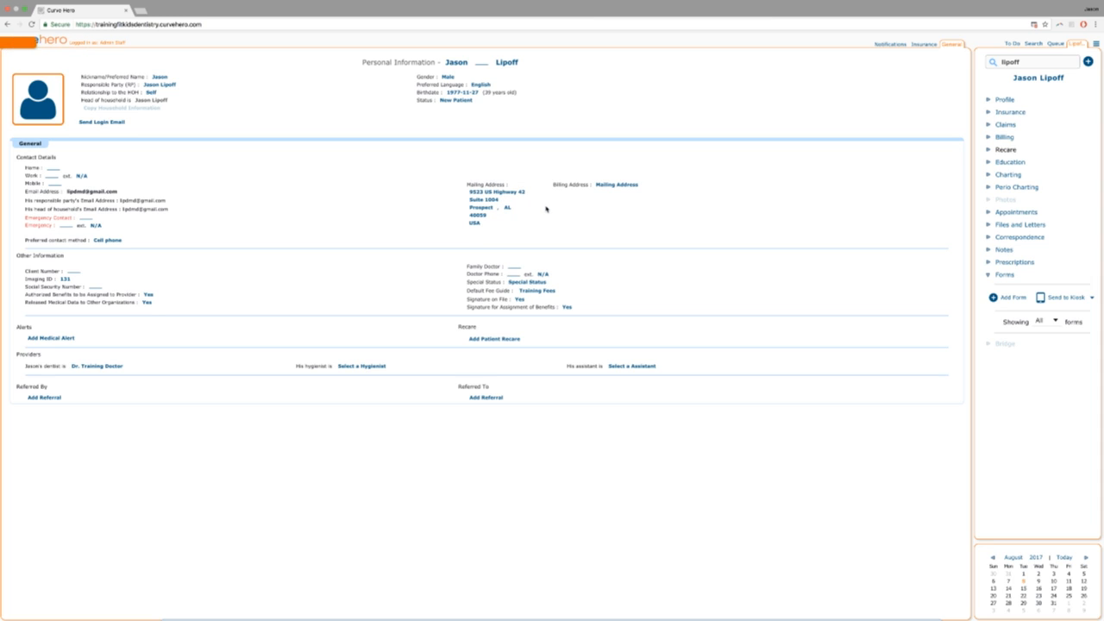
left_click(506, 208)
scroll(506, 259, "down", 3)
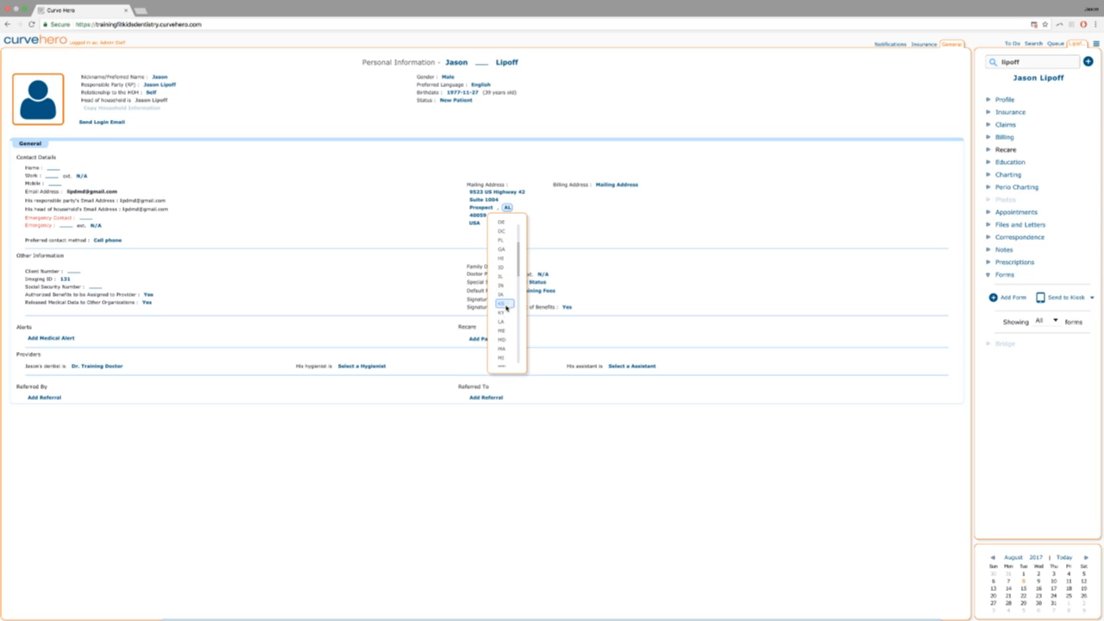
left_click(502, 312)
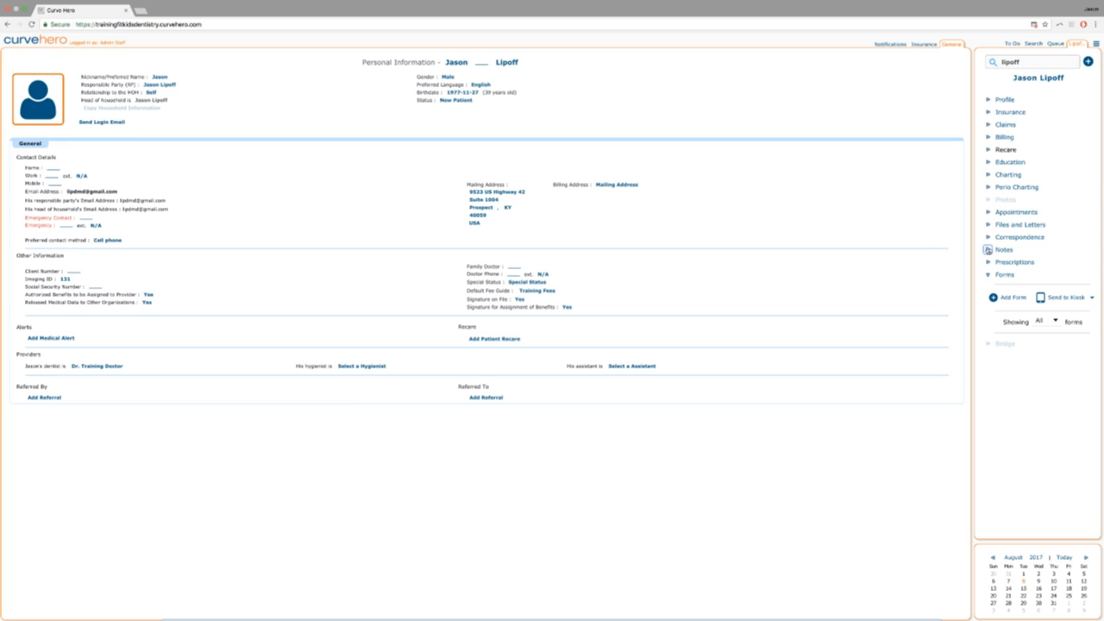
Add a Patient Demographics form to the new patient's Forms section.
left_click(994, 302)
left_click(454, 333)
left_click(642, 370)
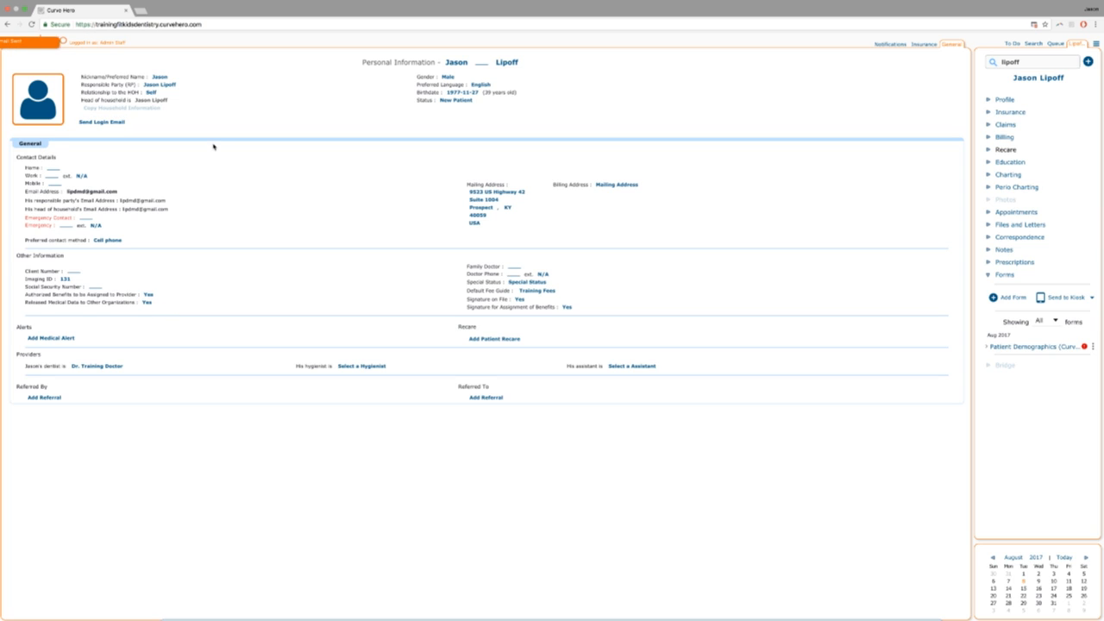
mouse_move(123, 3)
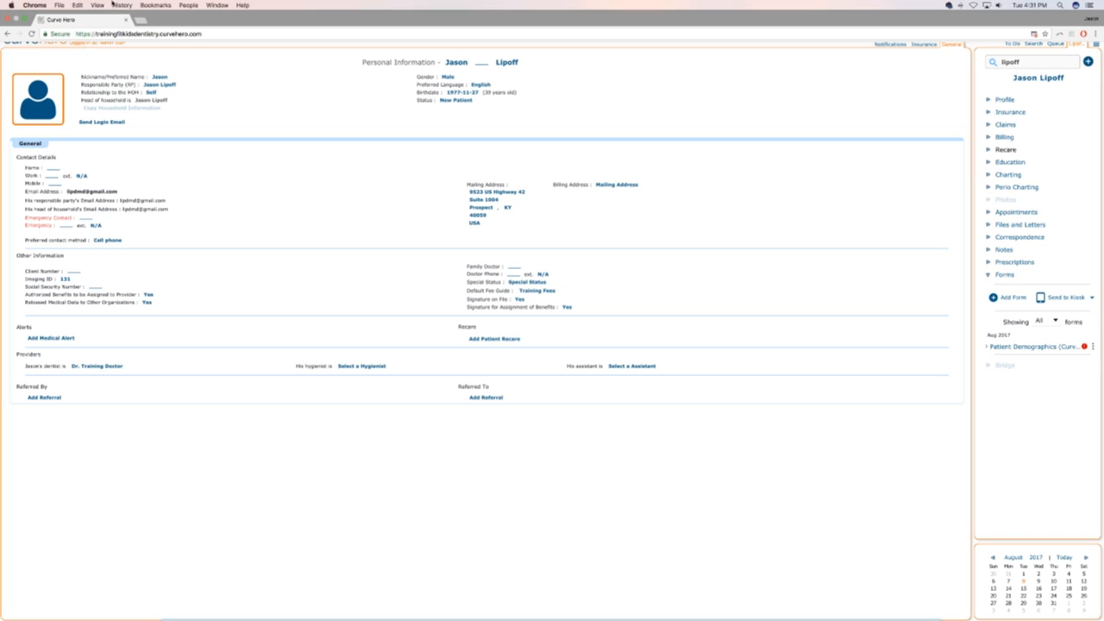
left_click(58, 5)
left_click(72, 24)
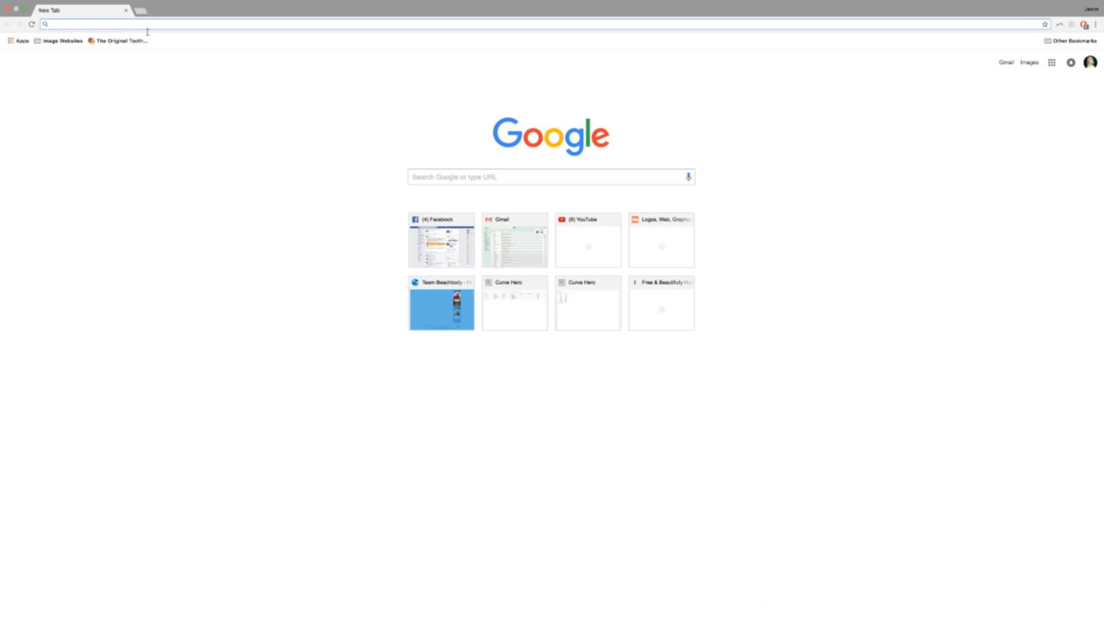
type("www.gmail.com")
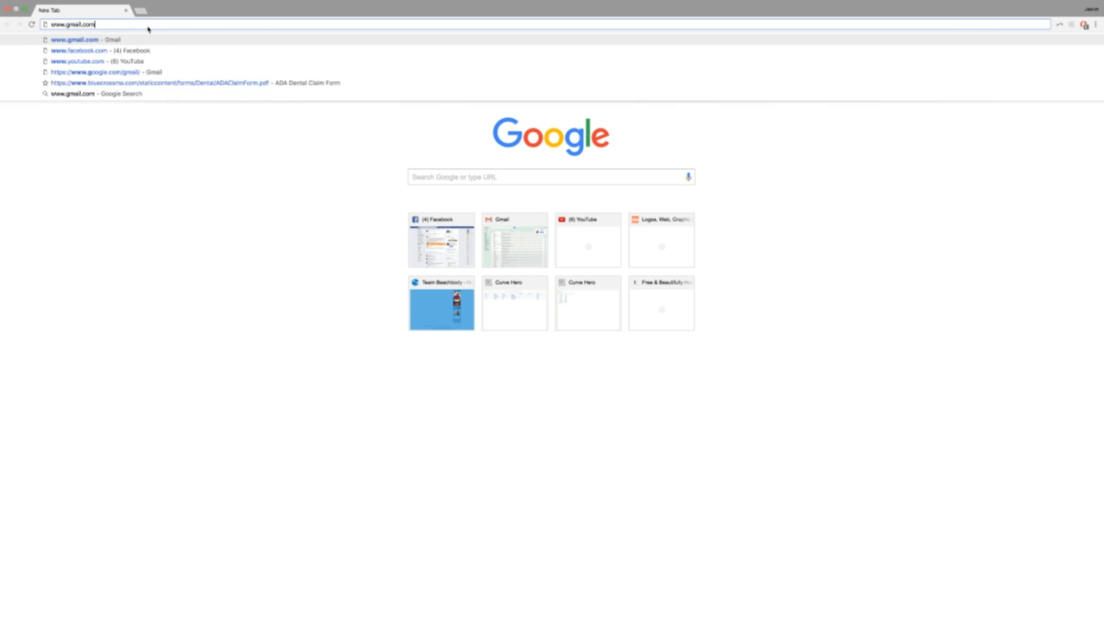
key("Return")
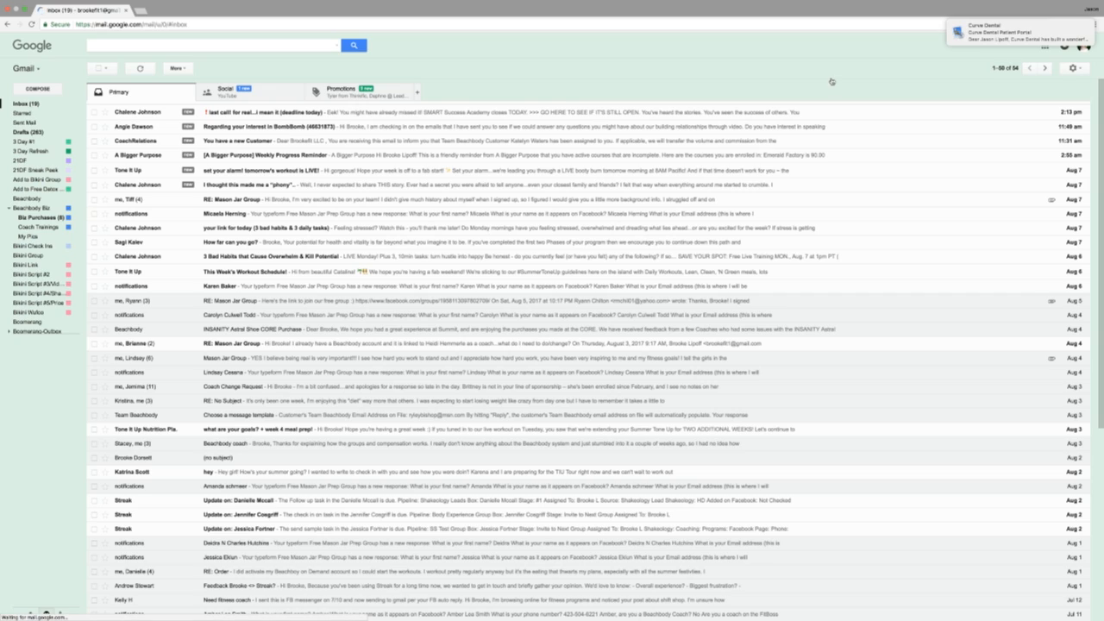
Switch to the other signed-in account's inbox, then choose Add account from the avatar menu.
mouse_move(1028, 31)
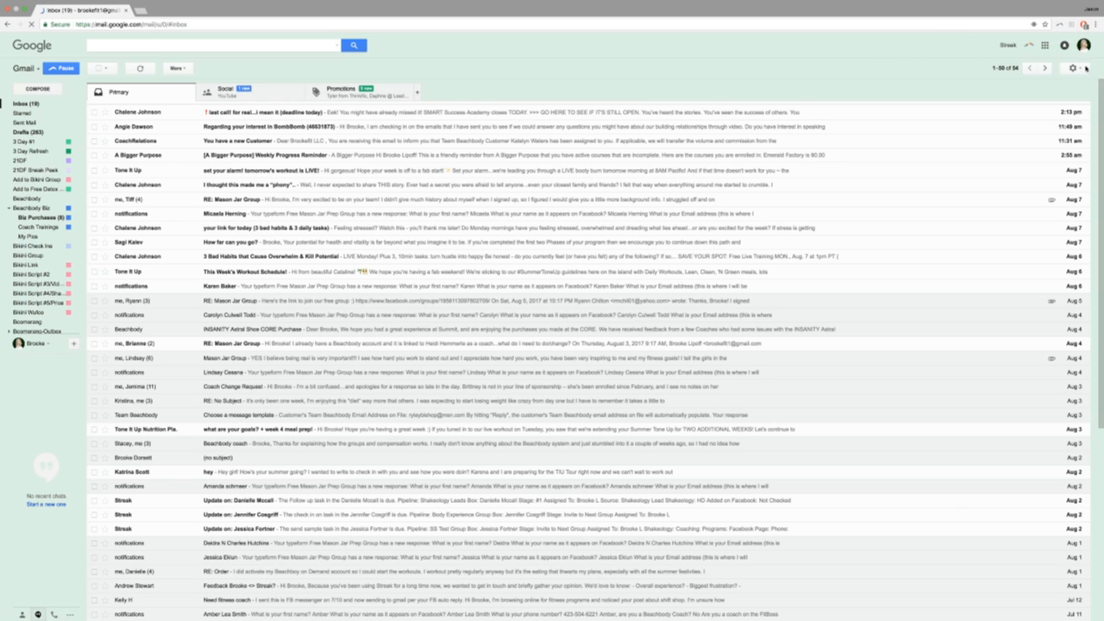
left_click(1096, 24)
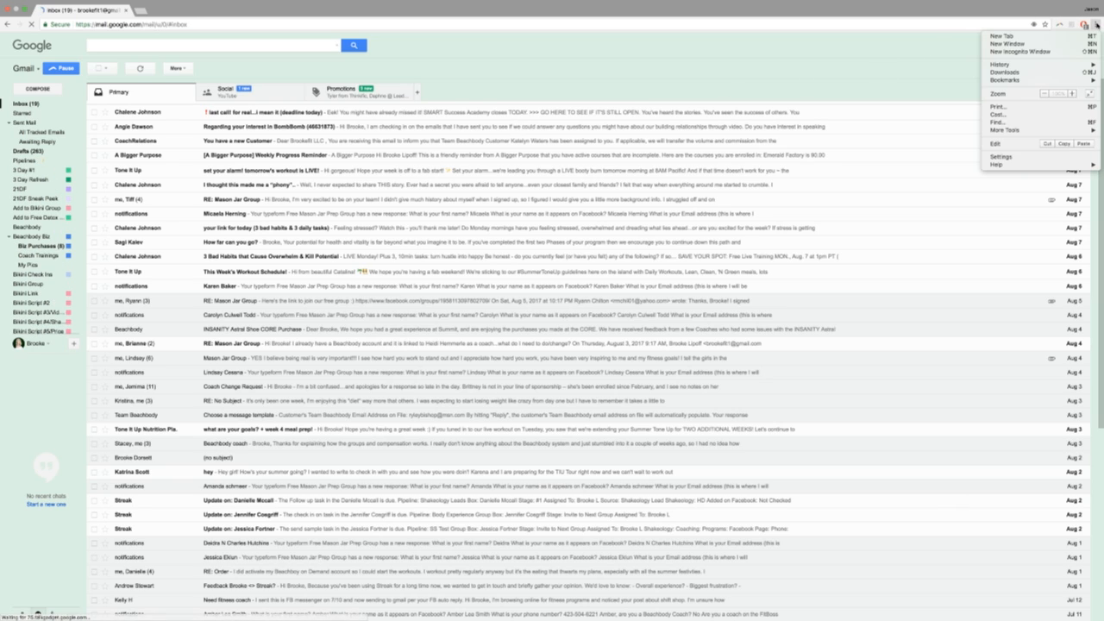
key("Escape")
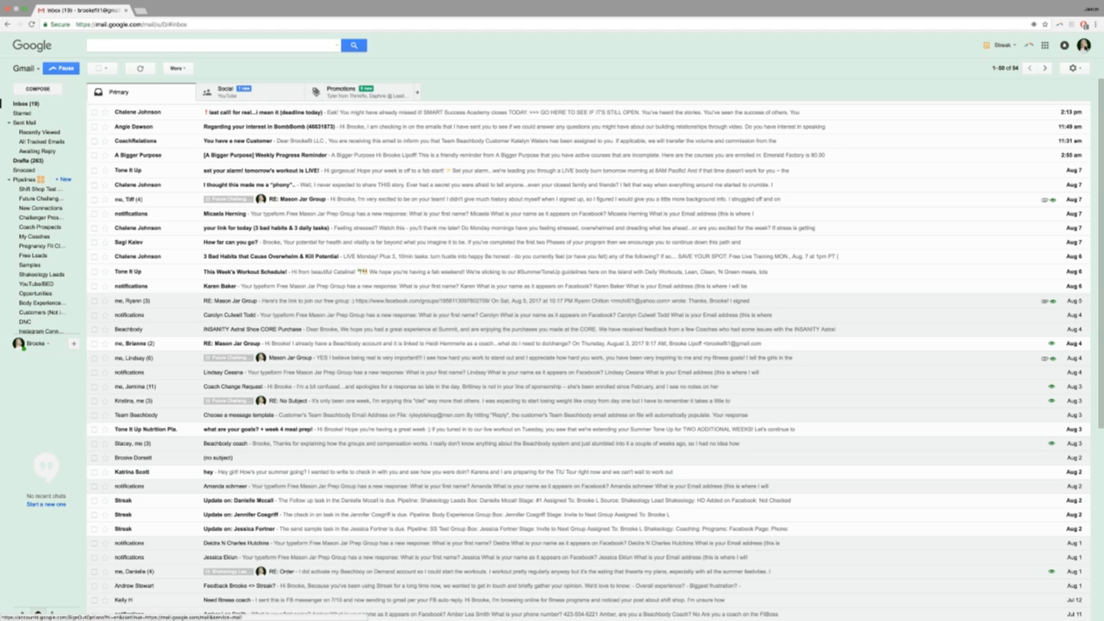
left_click(1083, 45)
left_click(1006, 131)
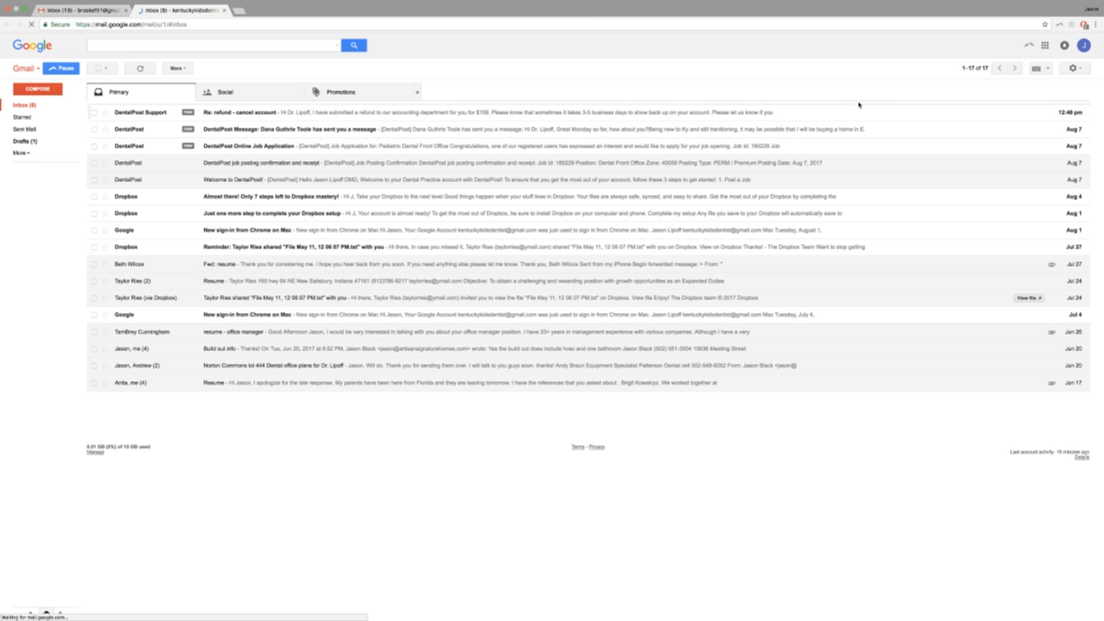
left_click(1082, 45)
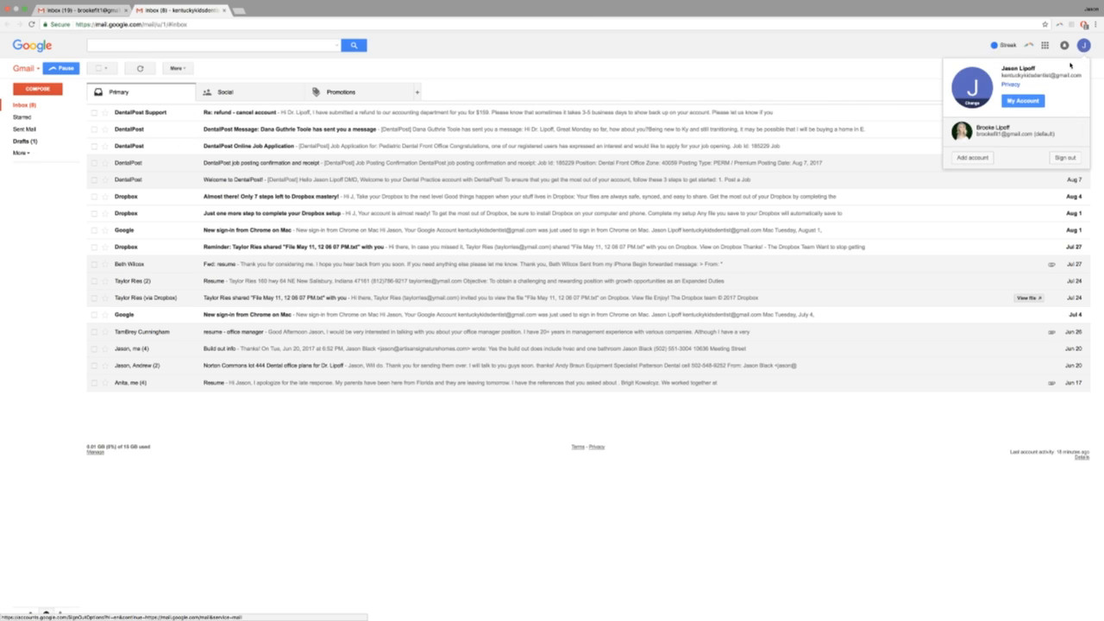
left_click(973, 157)
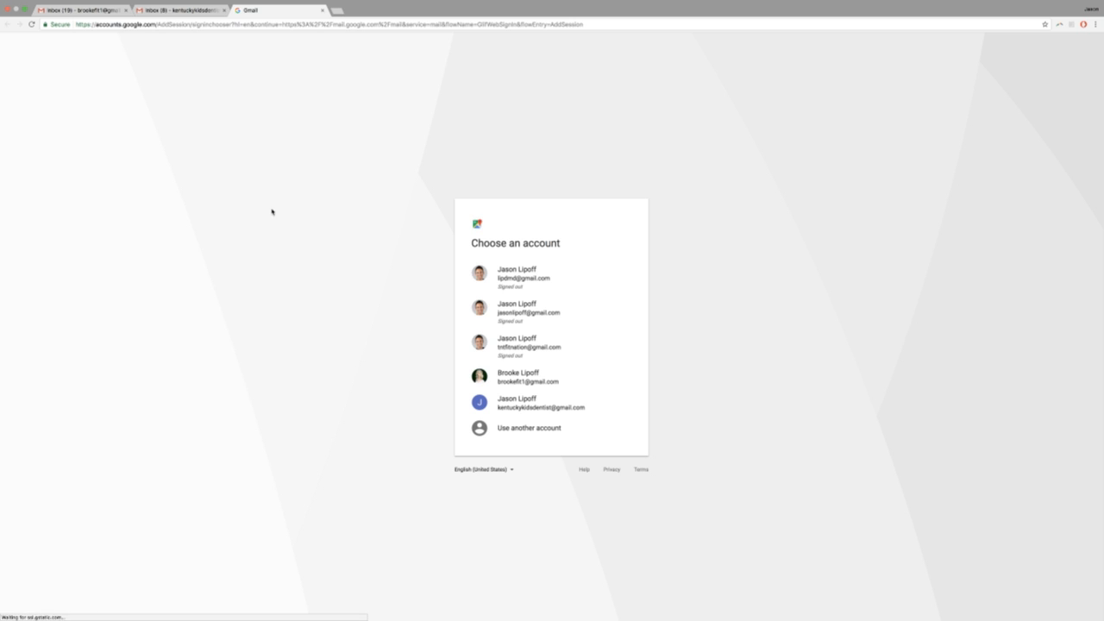
Sign in with the first listed Google account, re-entering the password after a failed attempt.
left_click(515, 277)
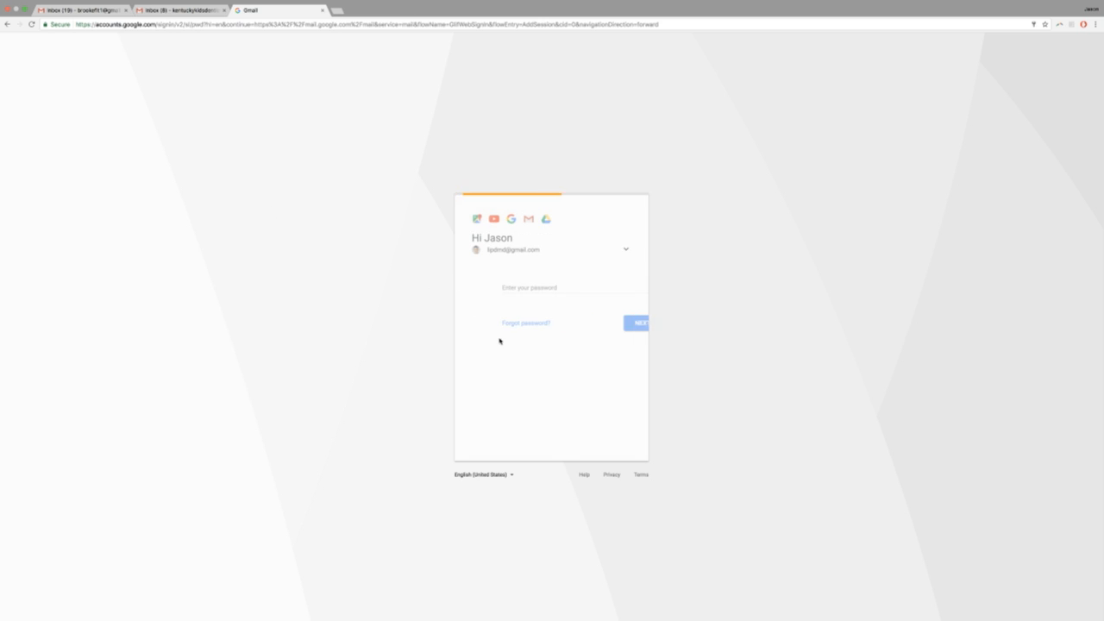
type("•••••••••")
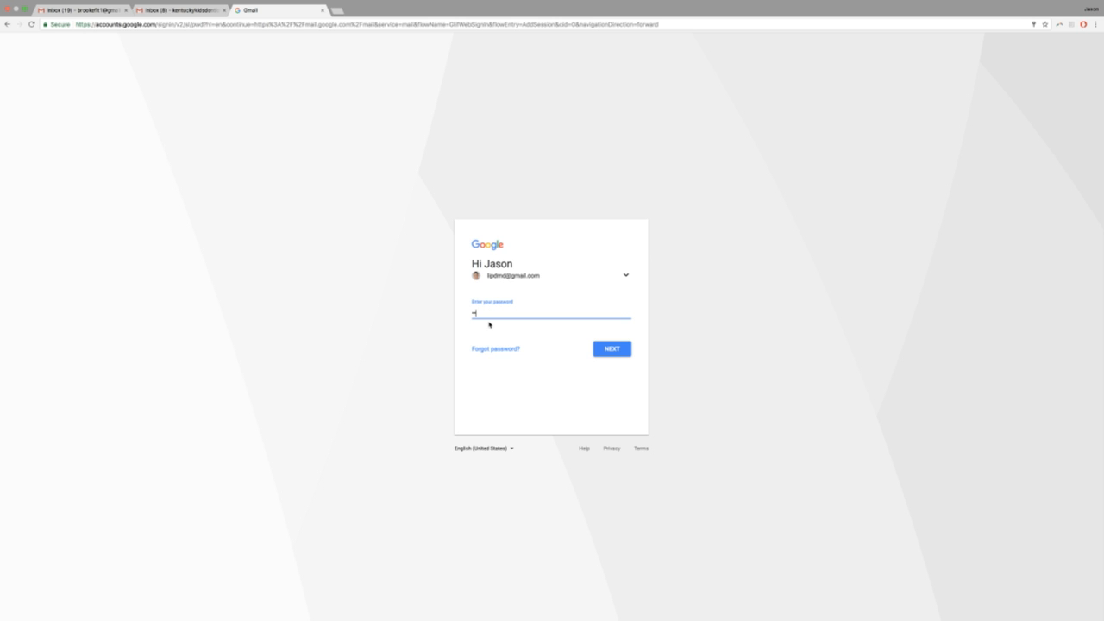
key("Return")
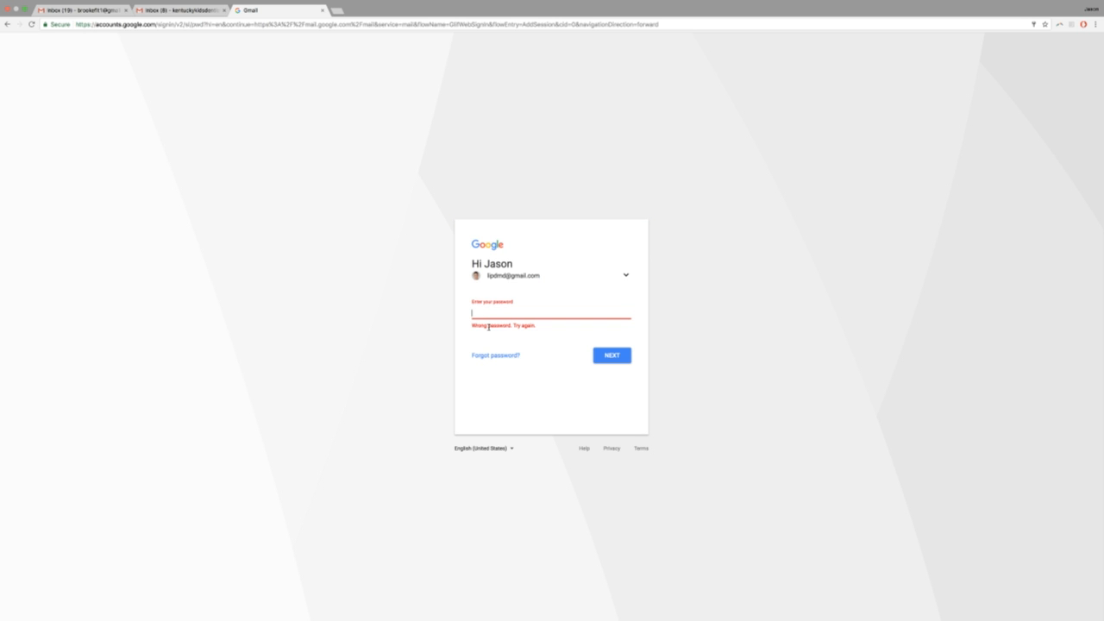
type("•••••••••")
key("Return")
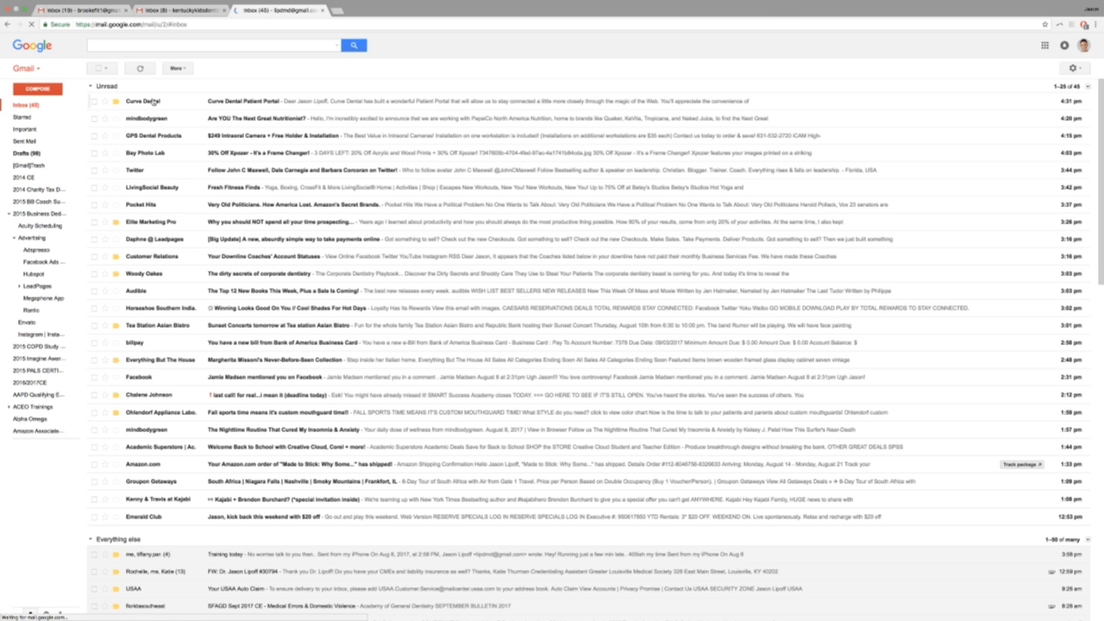
Open the Curve Dental Patient Portal email and follow its Log Me In link.
left_click(152, 101)
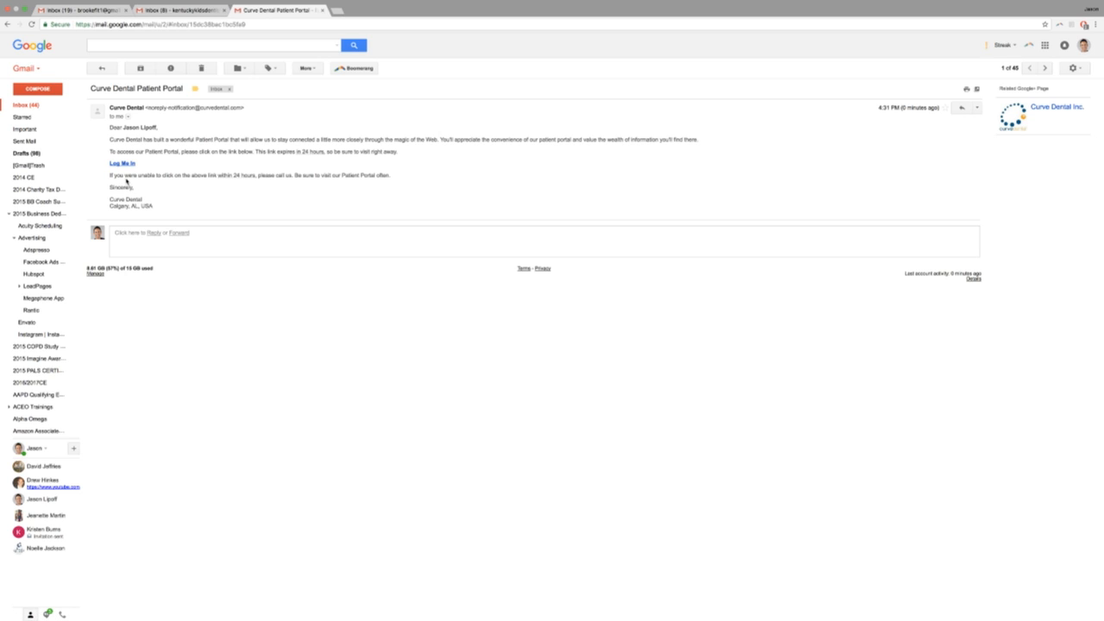
left_click(120, 163)
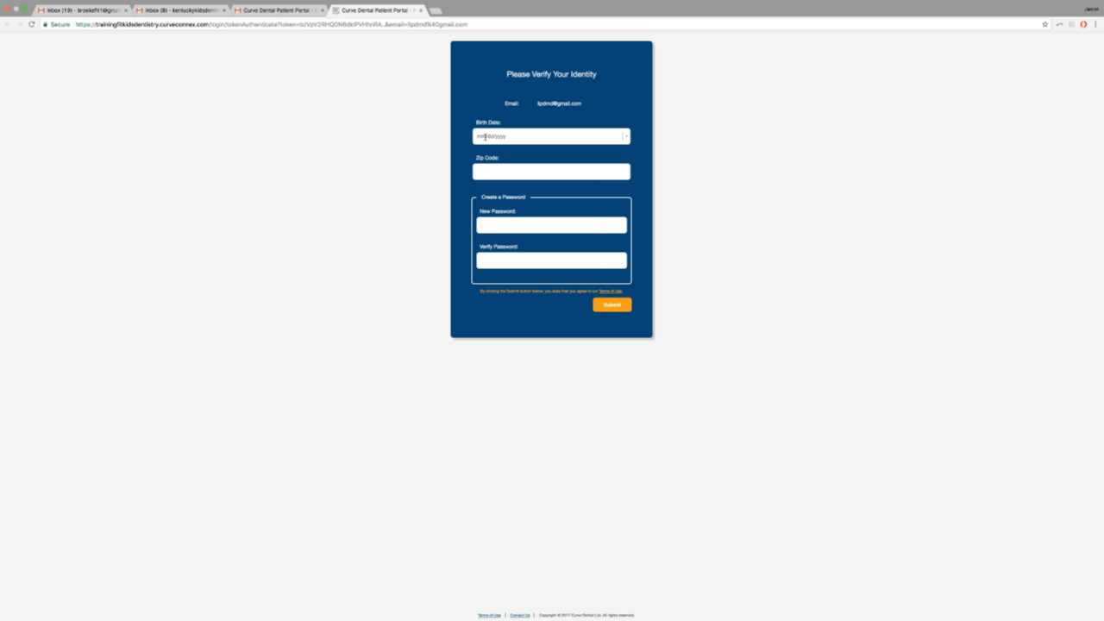
Verify identity with the patient's birth date and zip code and set a new password.
left_click(485, 136)
left_click(497, 177)
type("40059")
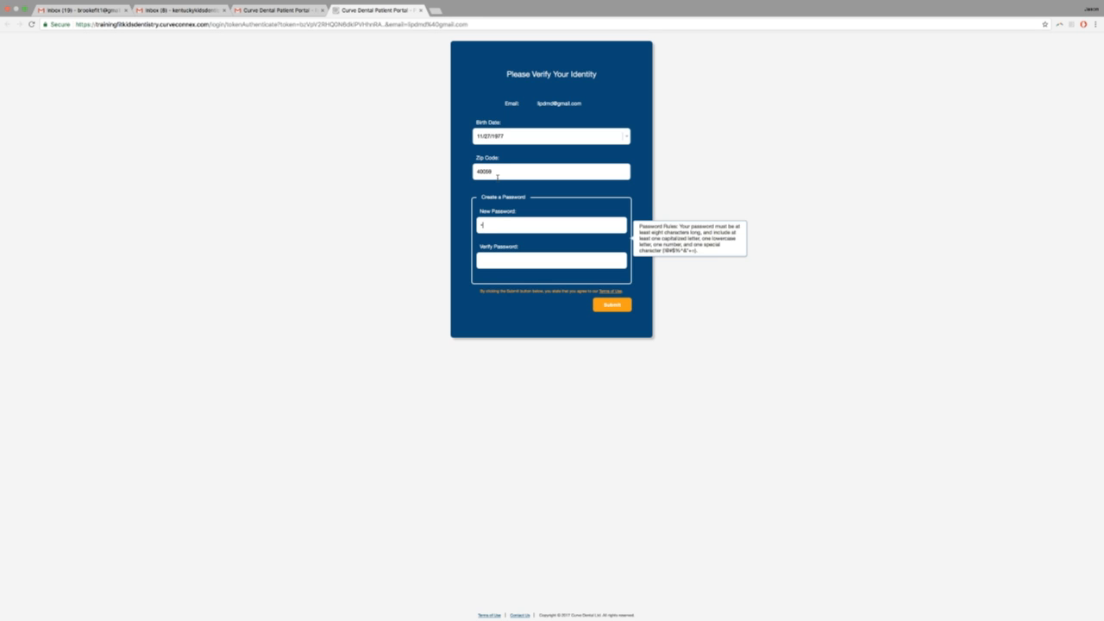
type("••••••••")
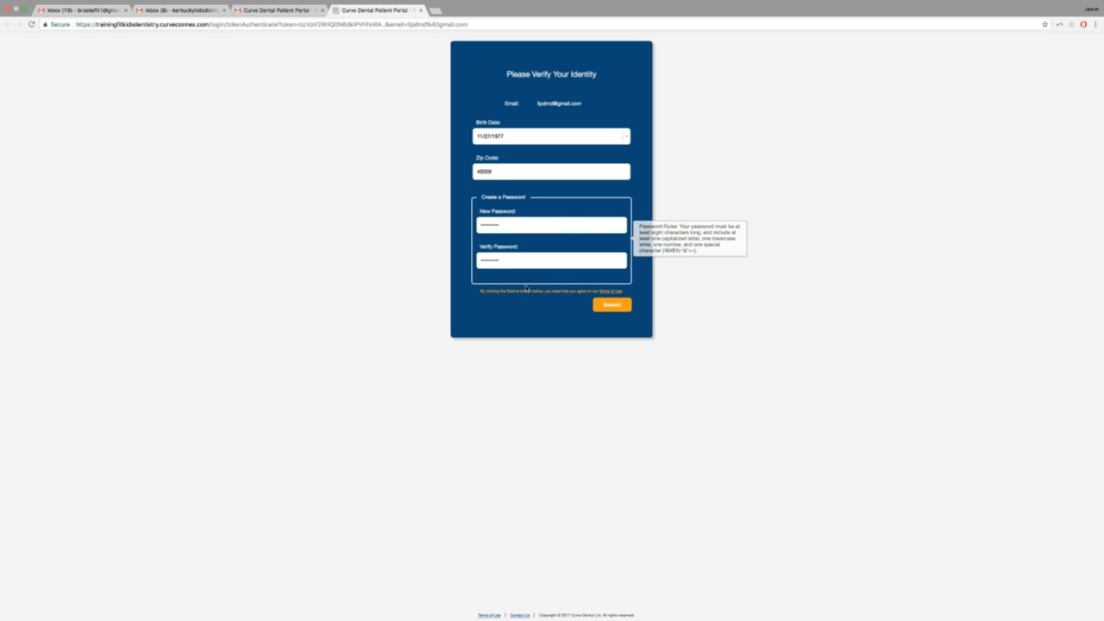
left_click(610, 306)
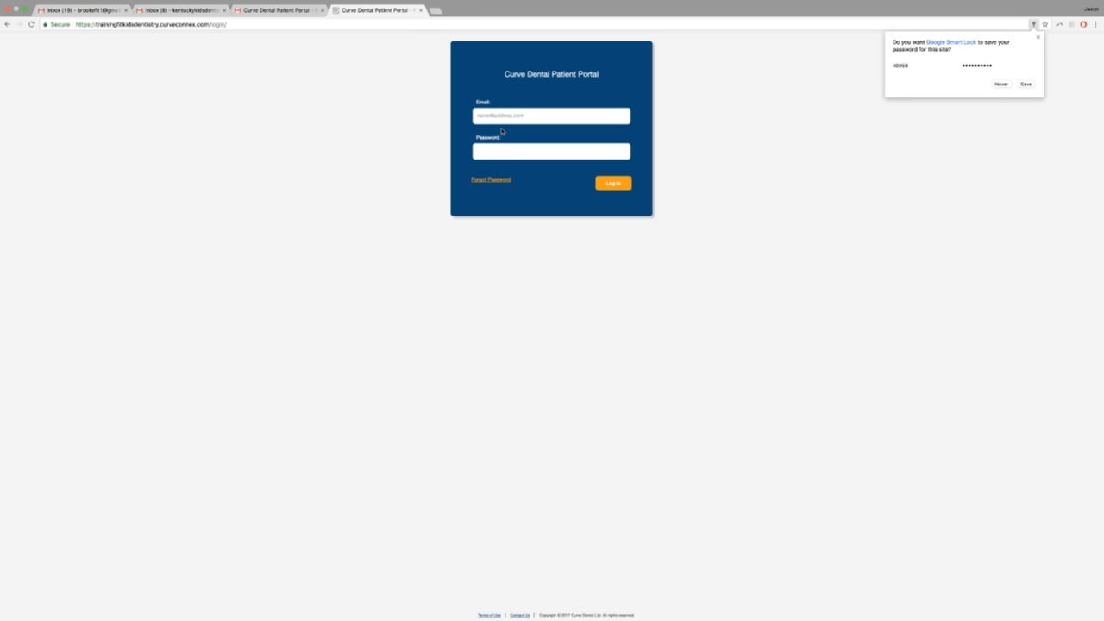
Log in to the patient portal with the patient's email address and password.
key("Tab")
type("••••••")
left_click(619, 190)
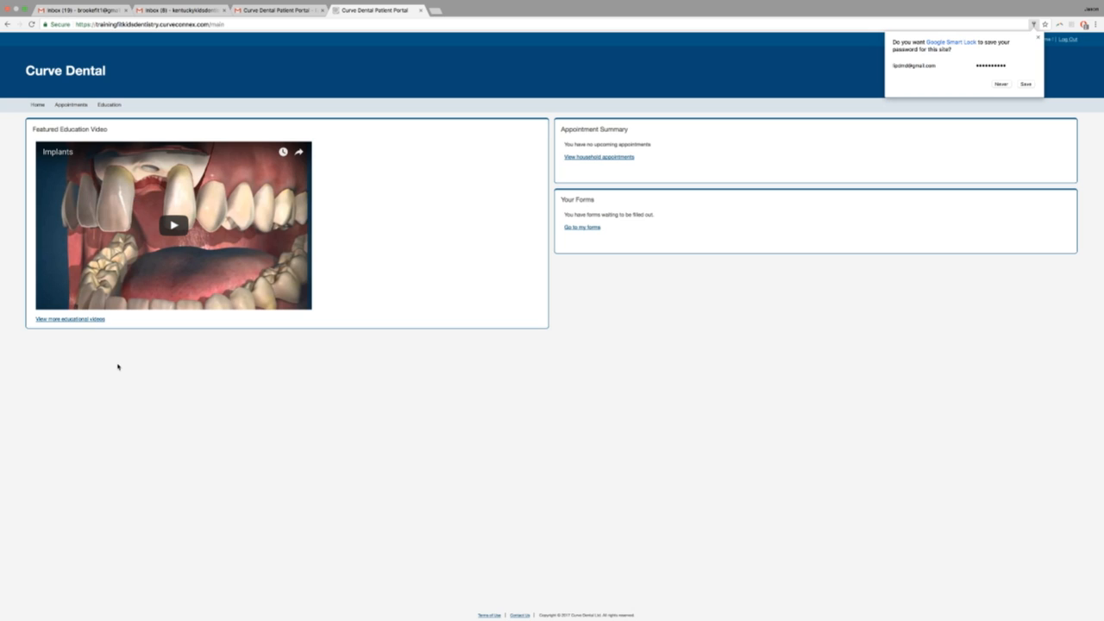
Dismiss the Google Smart Lock offer to save the portal password.
left_click(80, 321)
left_click(1038, 38)
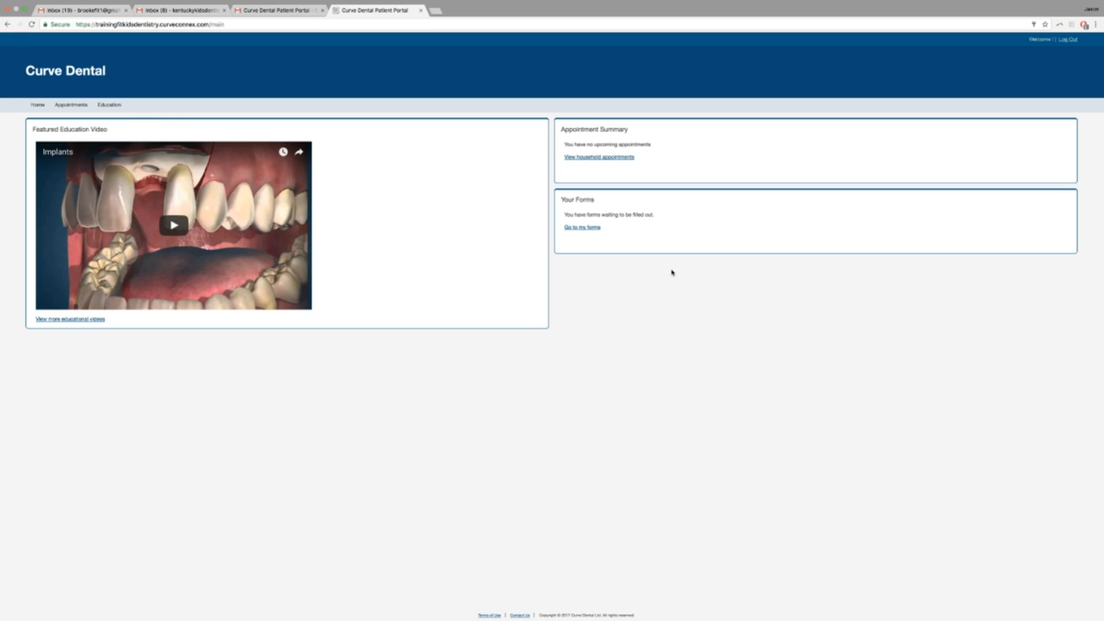
Open the waiting Patient Demographics form and enter the patient's middle name.
left_click(580, 229)
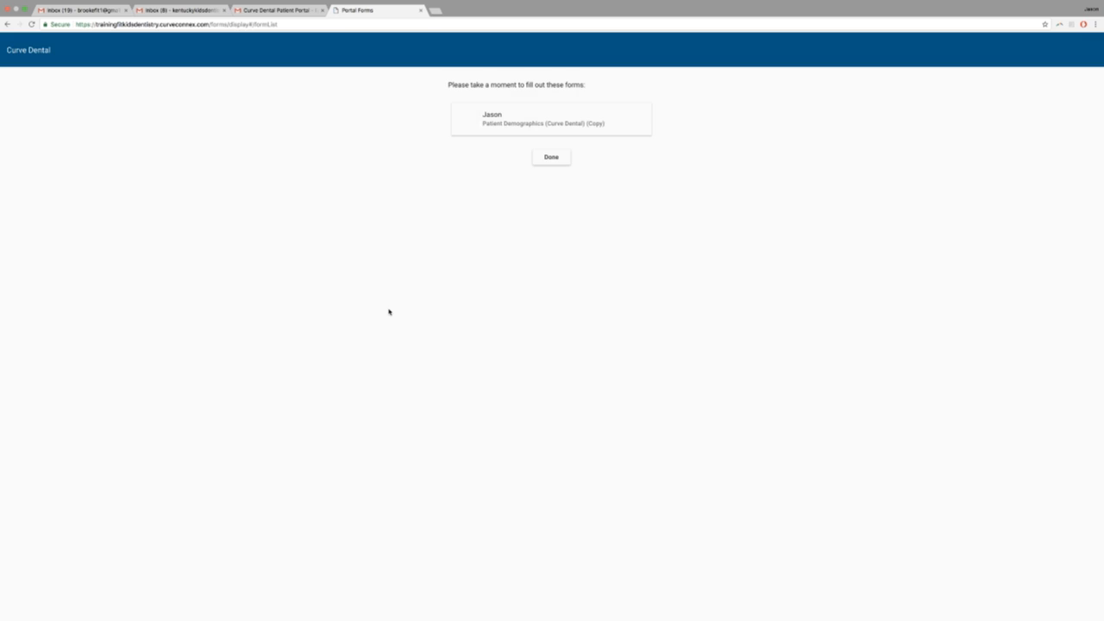
left_click(521, 118)
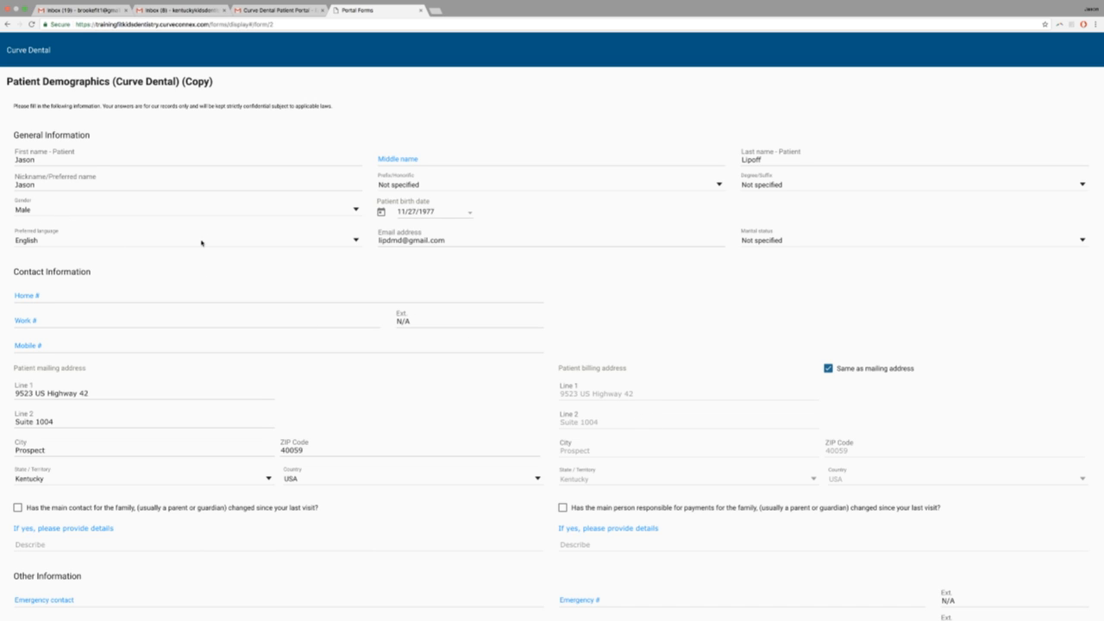
left_click(407, 161)
type("Adan")
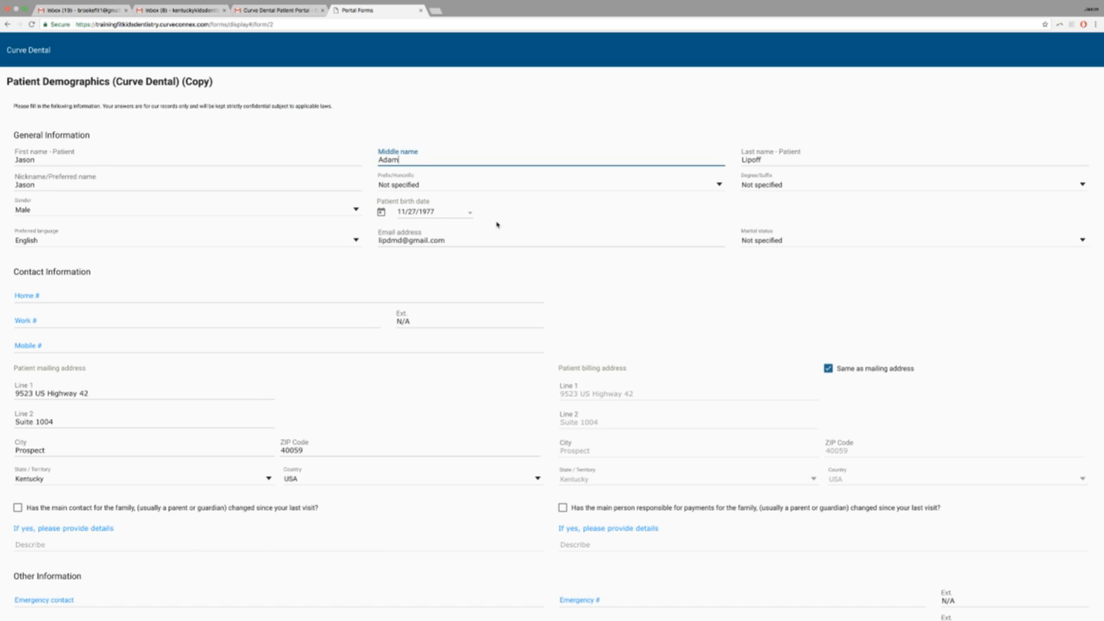
Fill in the patient's home, work and mobile phone numbers.
left_click(43, 301)
type("85455555")
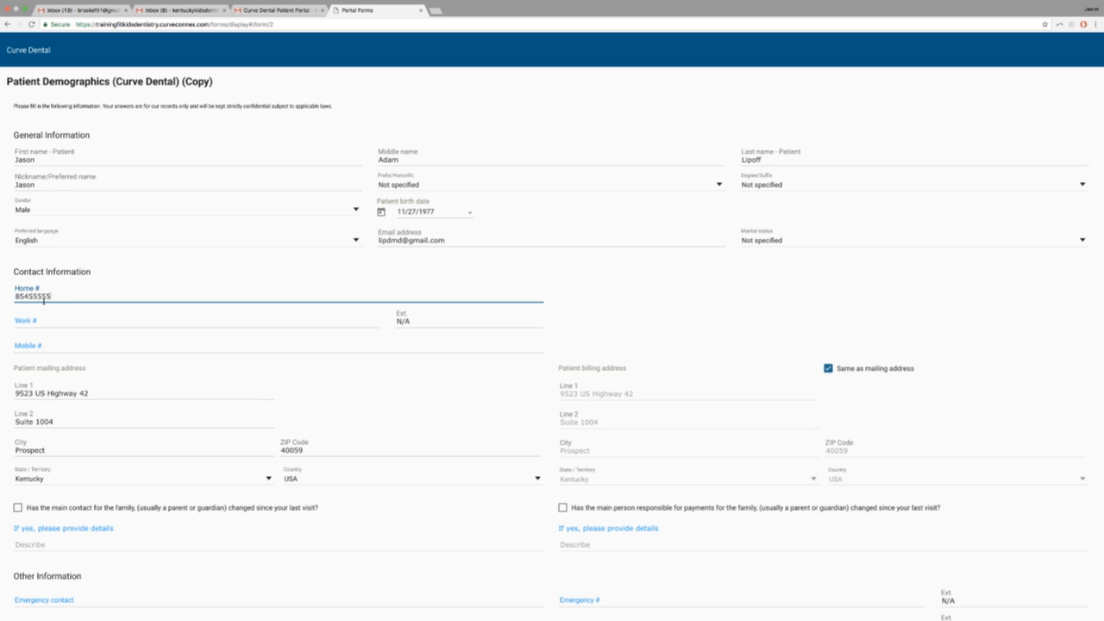
type("45")
left_click(41, 319)
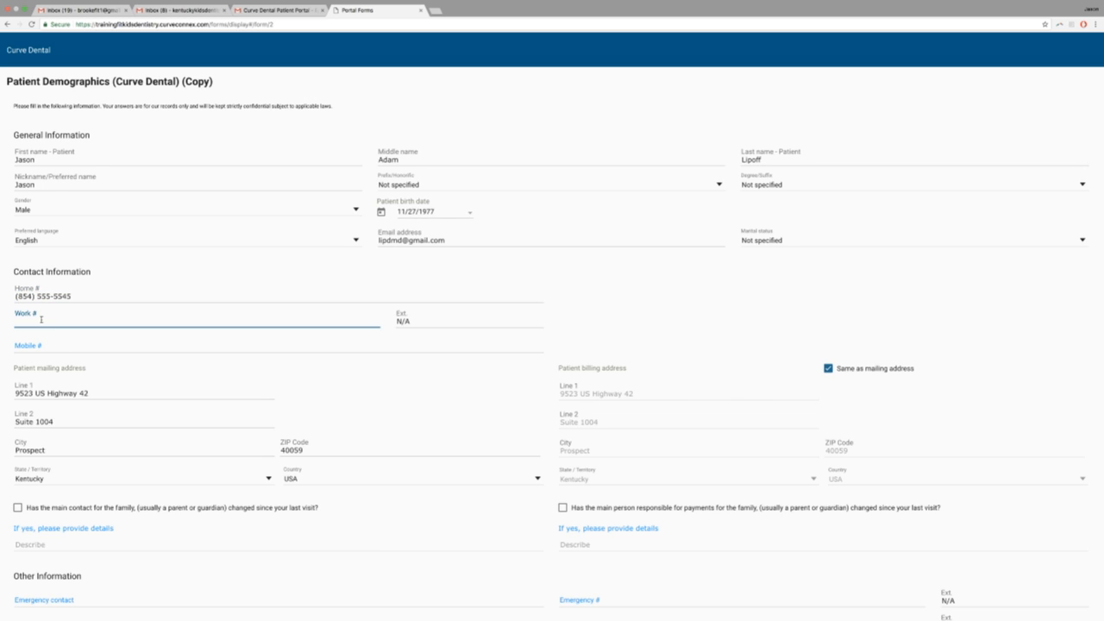
left_click(56, 347)
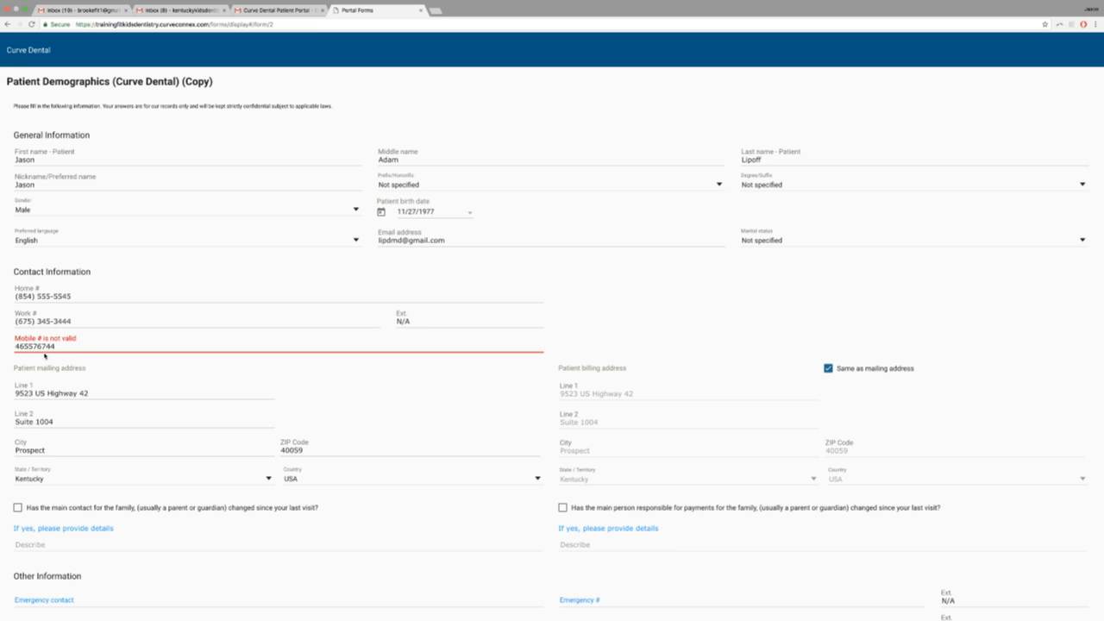
scroll(175, 417, "down", 5)
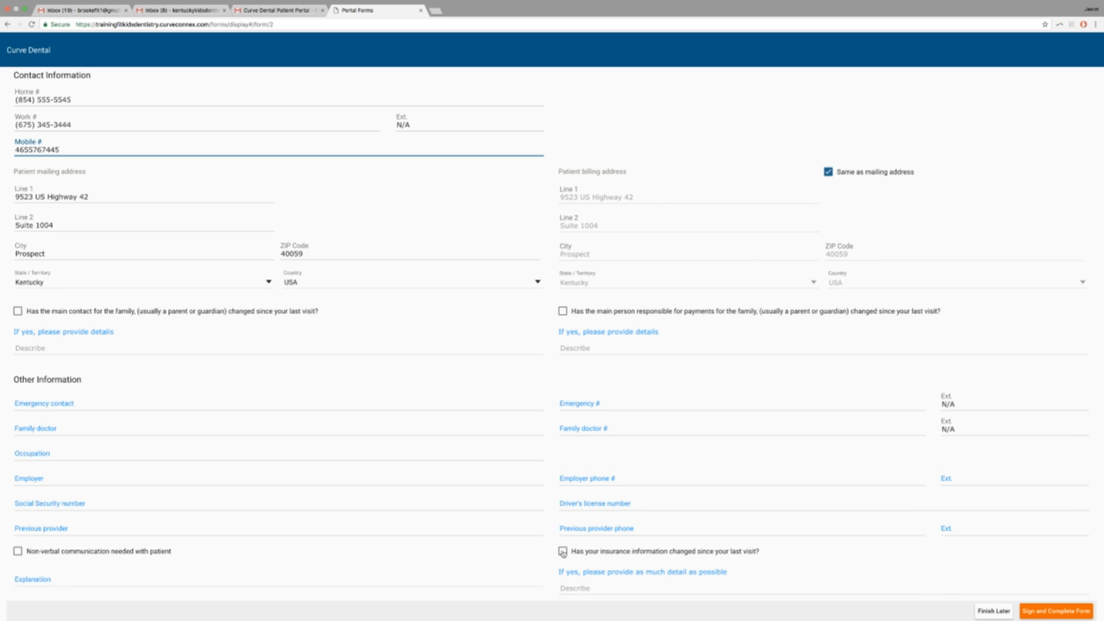
Mark insurance information as changed and describe it as 'BC/BS Illinois PPO'.
left_click(562, 551)
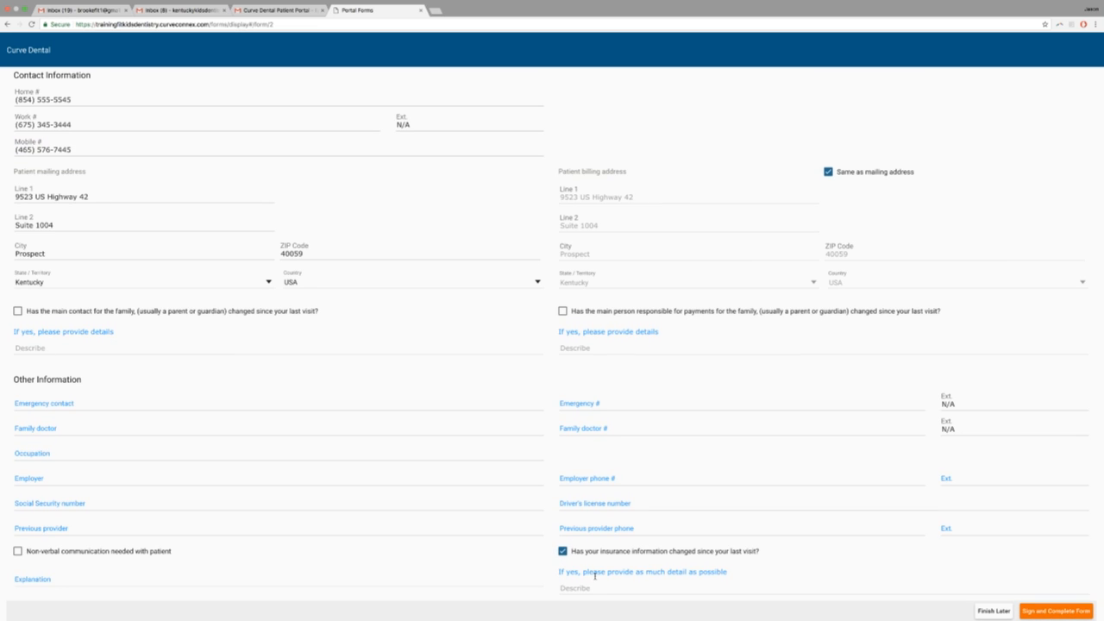
left_click(587, 589)
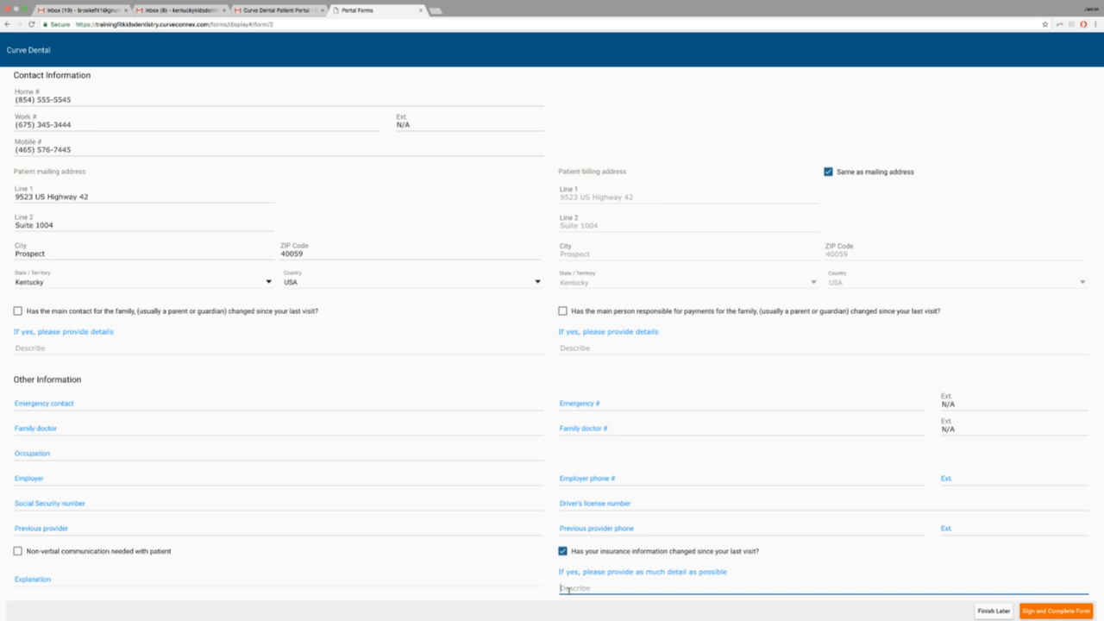
type("Blue")
key("BackSpace")
key("BackSpace")
key("BackSpace")
key("BackSpace")
key("BackSpace")
type("BC/BS Illinois PPO")
left_click(1072, 614)
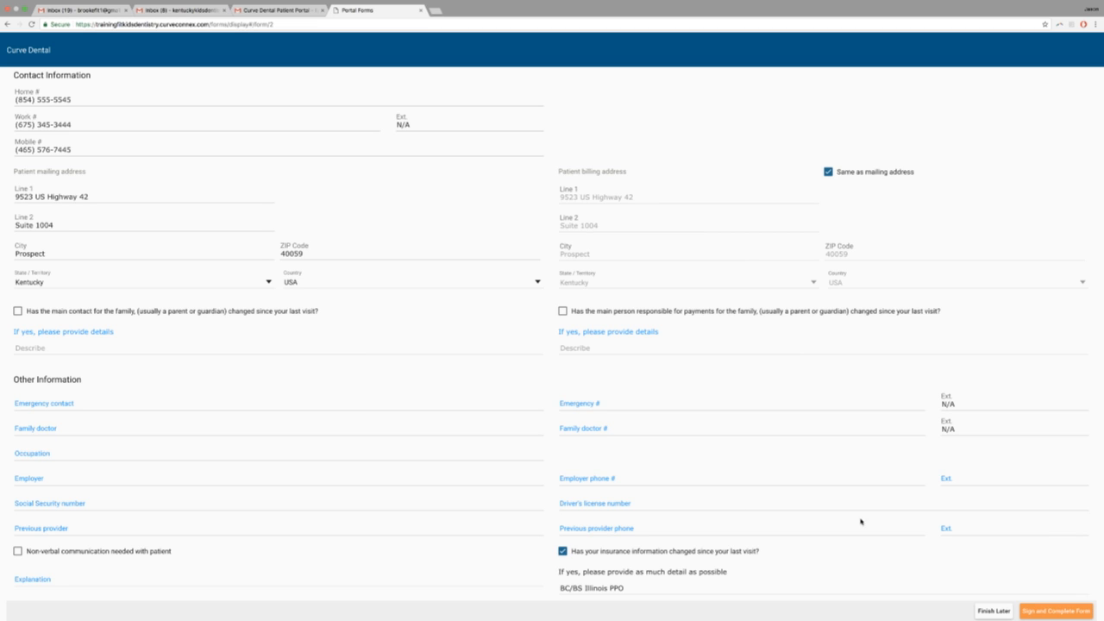
Choose Sign and Complete Form, review the two-page preview, then open the signature window.
left_click(1040, 613)
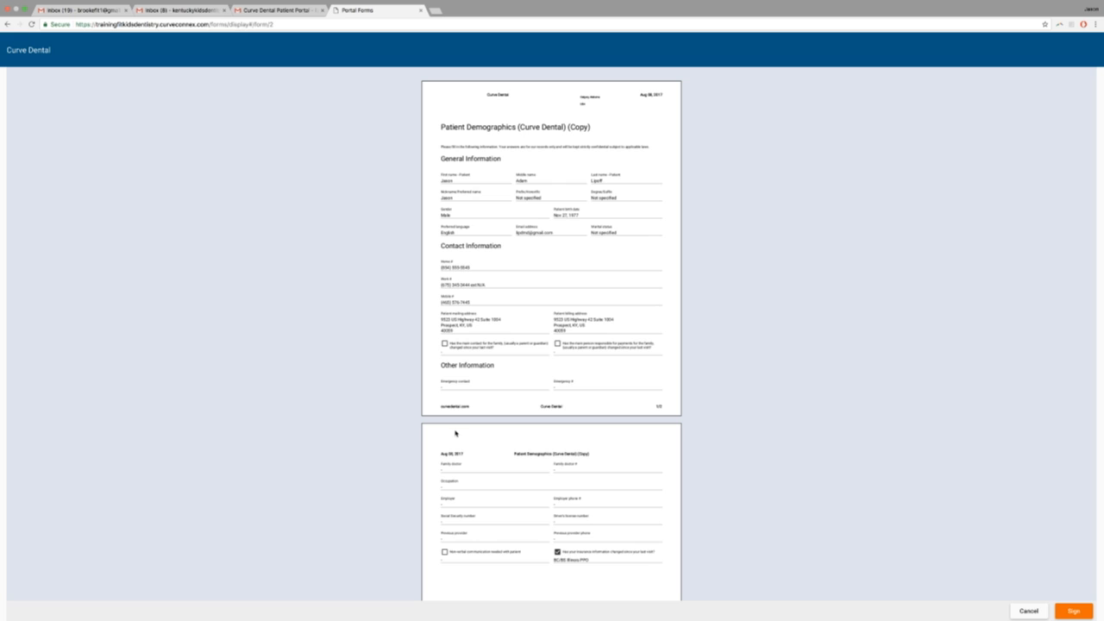
scroll(475, 423, "down", 3)
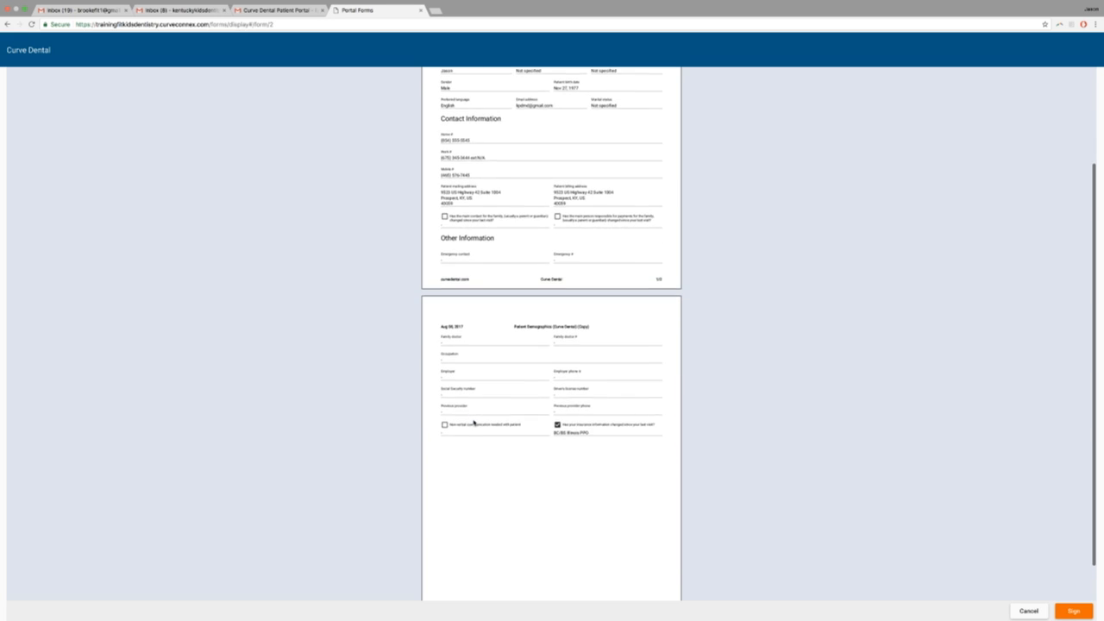
scroll(473, 423, "down", 1)
scroll(474, 423, "up", 4)
scroll(474, 422, "down", 4)
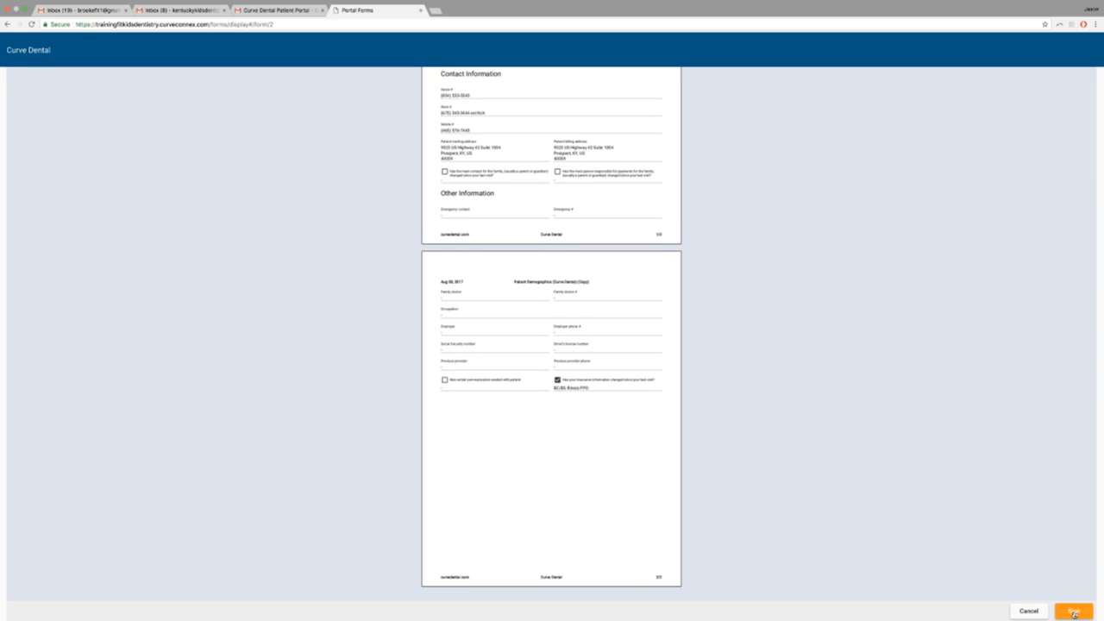
left_click(1075, 612)
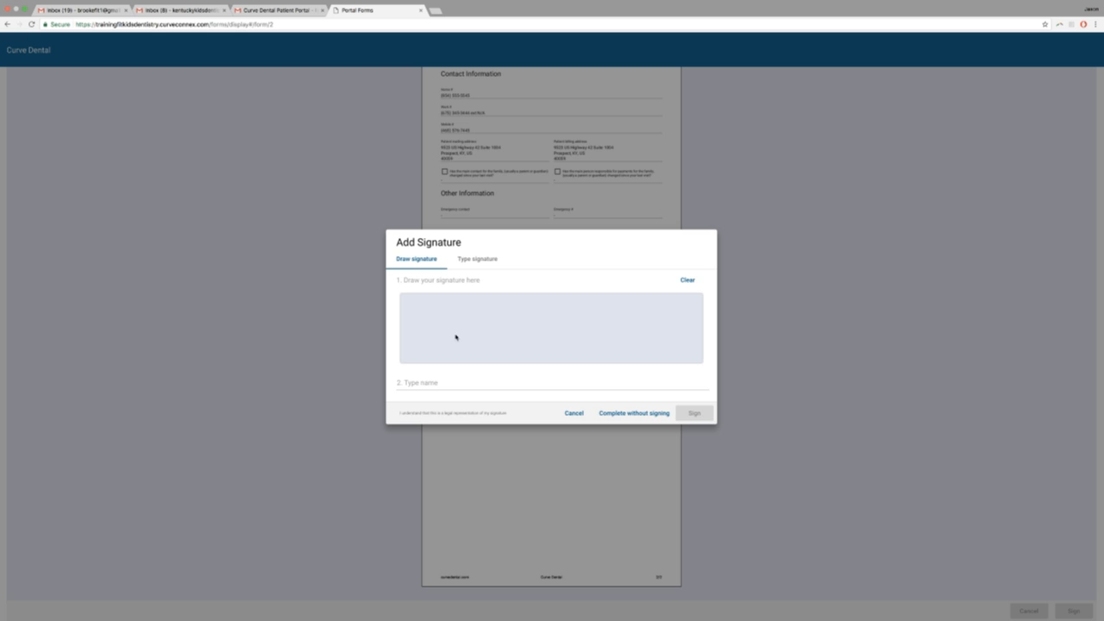
Draw a signature, type the patient's name beneath it, and apply it to the form.
mouse_move(520, 311)
left_mouse_down()
mouse_move(532, 311)
mouse_move(527, 327)
mouse_move(518, 304)
mouse_move(508, 312)
mouse_move(514, 328)
mouse_move(528, 321)
mouse_move(520, 338)
mouse_move(531, 331)
mouse_move(532, 350)
mouse_move(515, 349)
mouse_move(511, 336)
mouse_move(530, 341)
mouse_move(523, 351)
mouse_move(507, 297)
mouse_move(538, 305)
mouse_move(507, 294)
mouse_move(494, 311)
mouse_move(505, 309)
mouse_move(535, 360)
mouse_move(509, 357)
mouse_move(503, 323)
mouse_move(539, 318)
mouse_move(538, 305)
mouse_move(535, 324)
mouse_move(498, 310)
mouse_move(493, 326)
mouse_move(514, 363)
mouse_move(538, 363)
mouse_move(496, 362)
left_mouse_up()
left_click(427, 386)
type("J Lipoff")
left_click(695, 414)
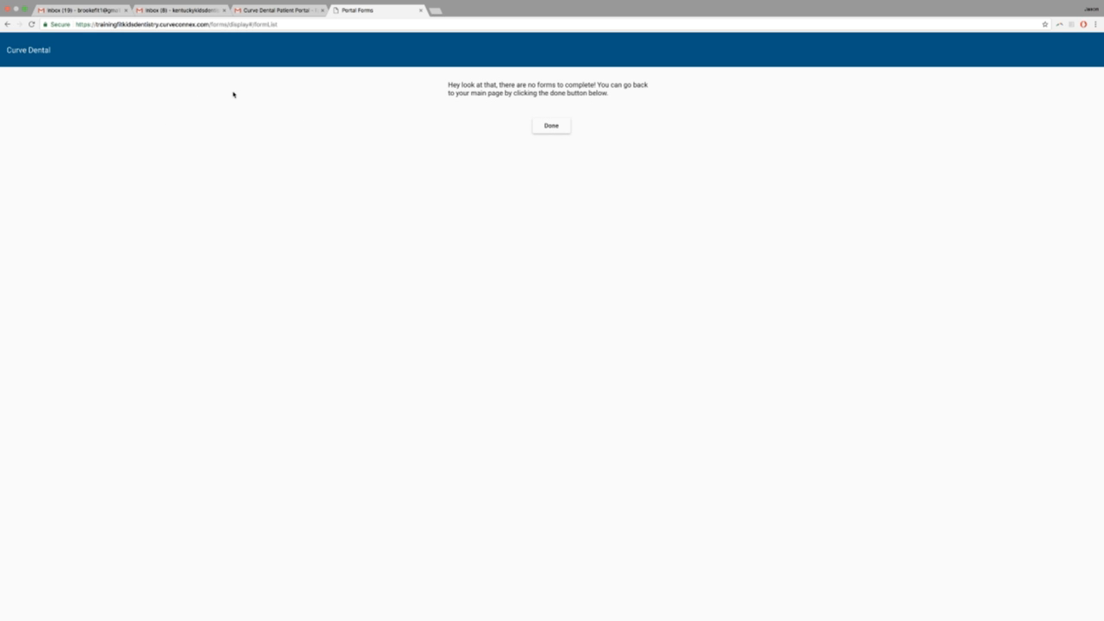
Finish with Done and open the portal's page of more educational videos.
left_click(559, 127)
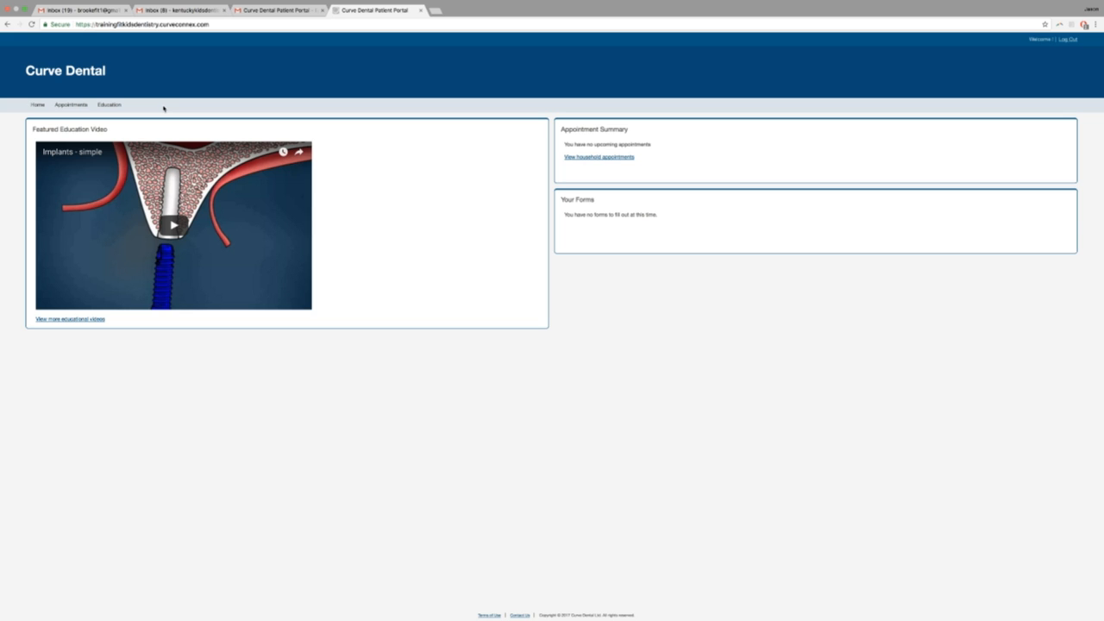
left_click(51, 320)
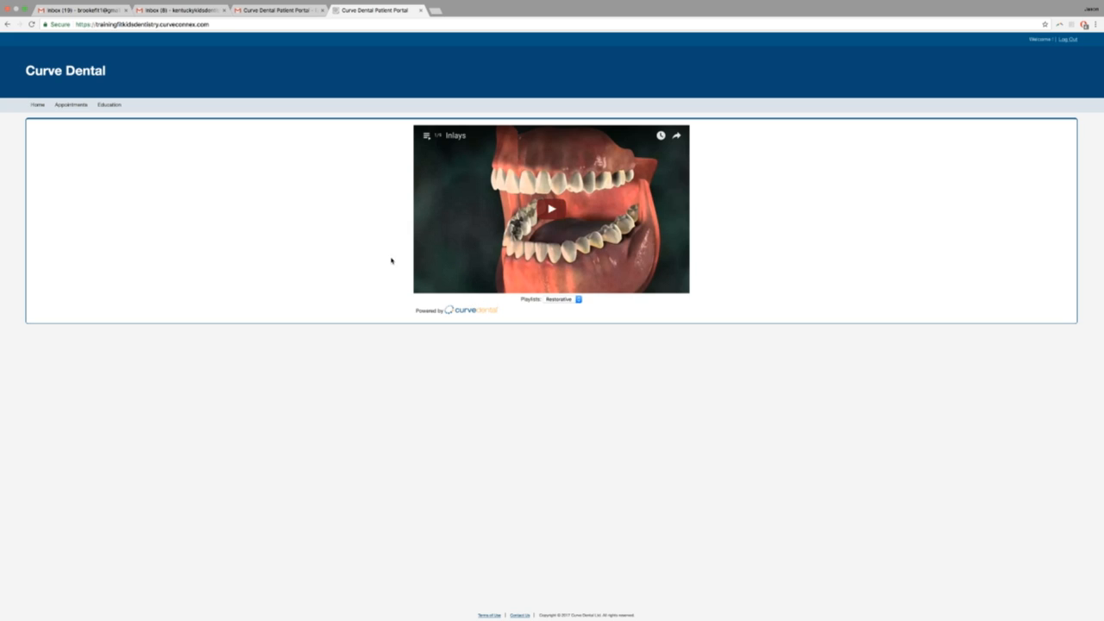
Browse the Restorative playlist's video list, close it, then open the Playlists dropdown.
left_click(427, 137)
scroll(473, 269, "down", 3)
scroll(473, 270, "up", 3)
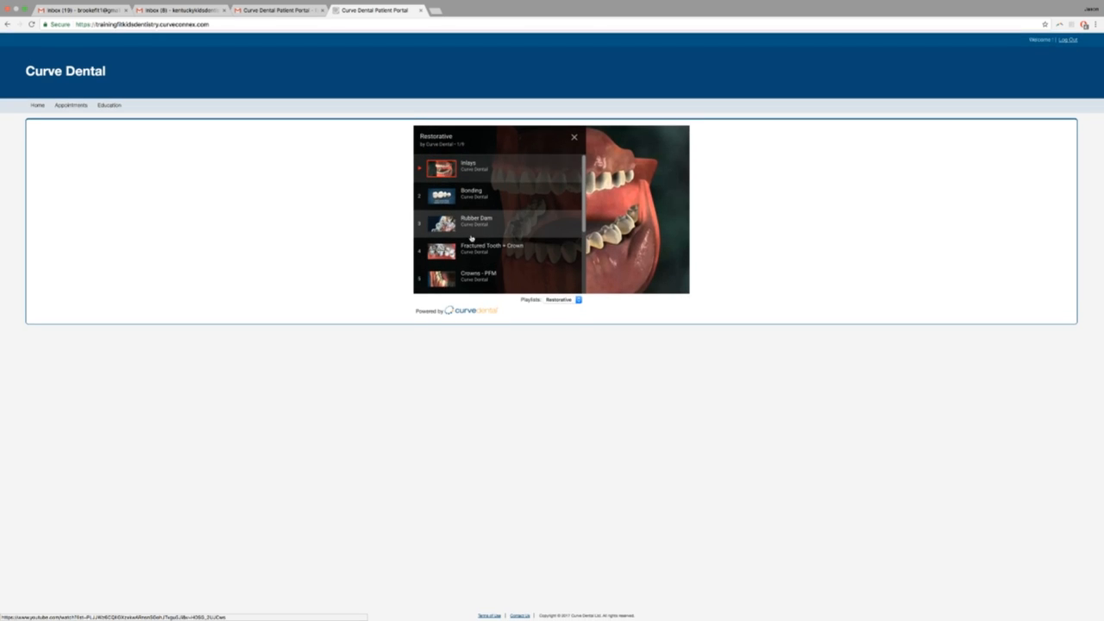
scroll(471, 240, "down", 3)
scroll(471, 240, "up", 3)
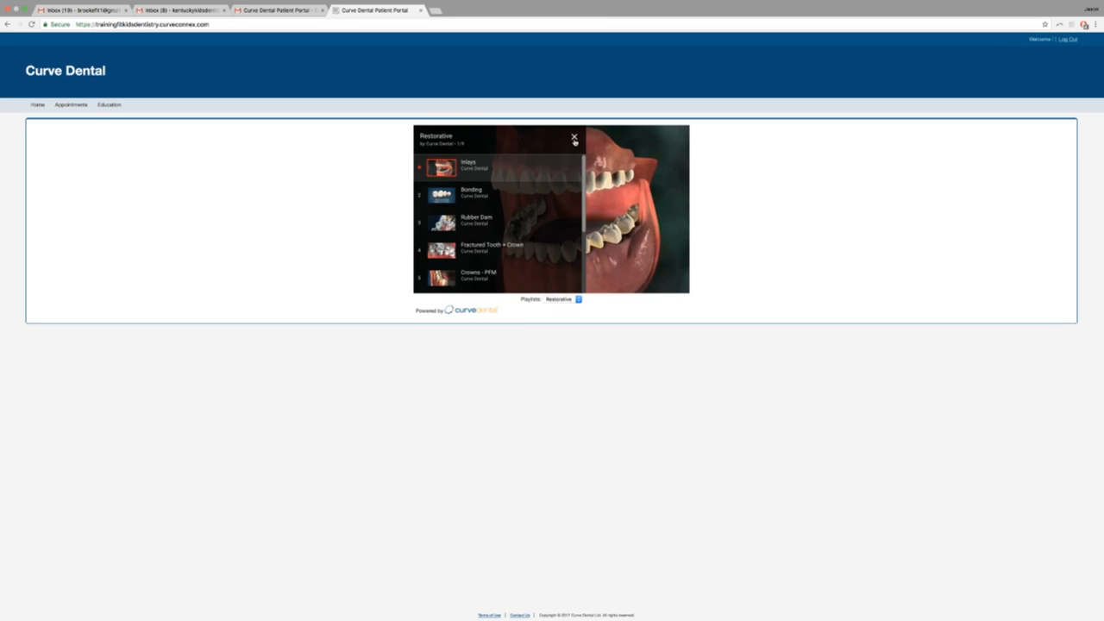
left_click(574, 136)
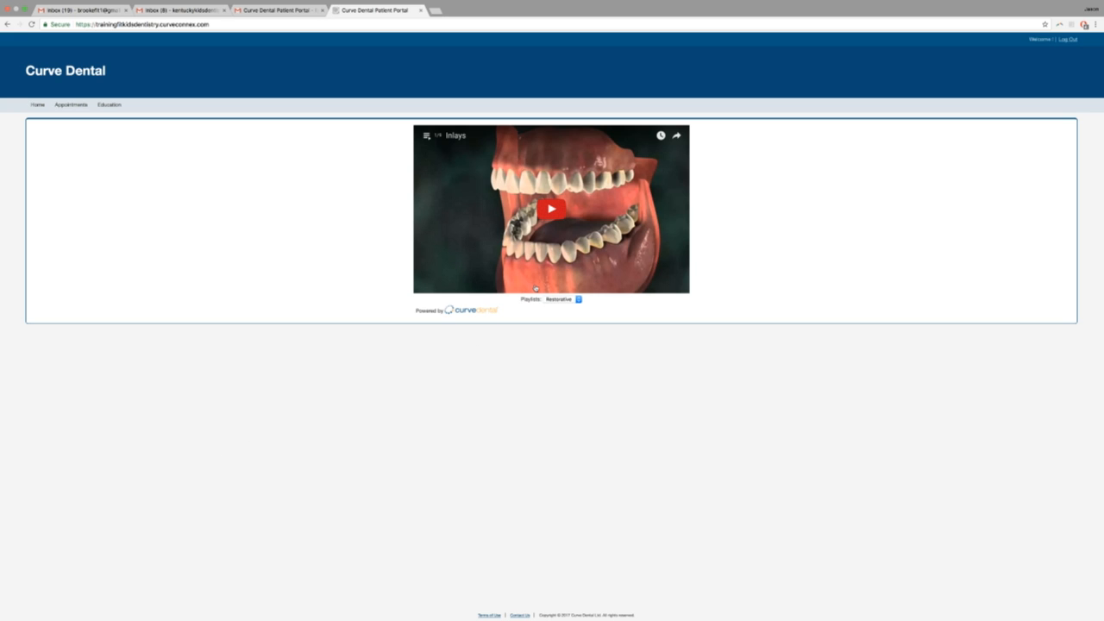
left_click(560, 300)
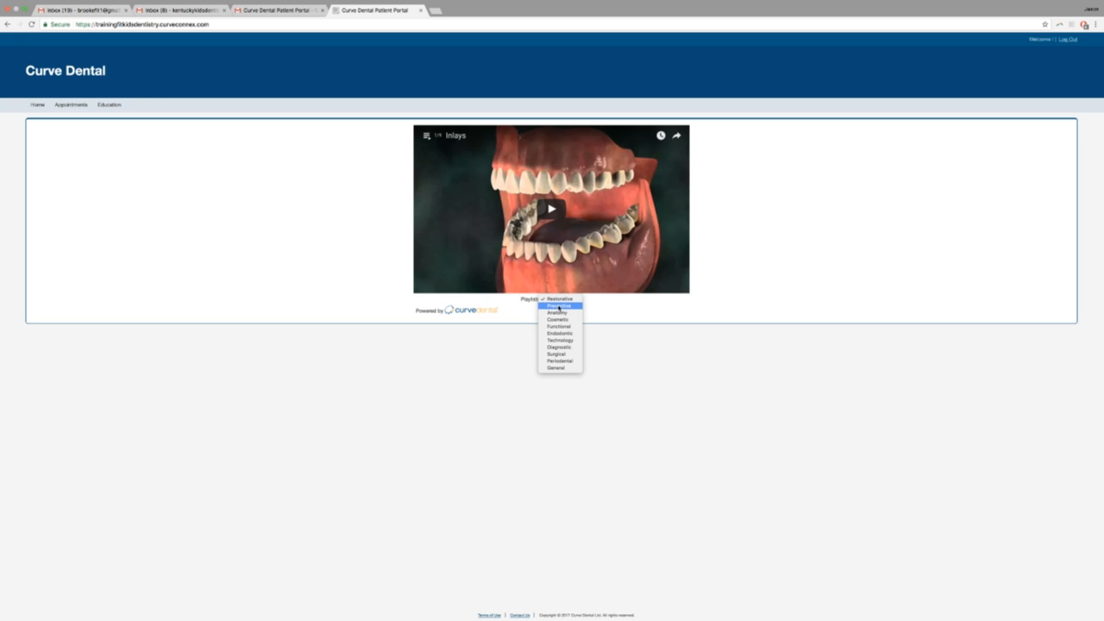
Switch to the General playlist and scroll through its videos.
left_click(557, 367)
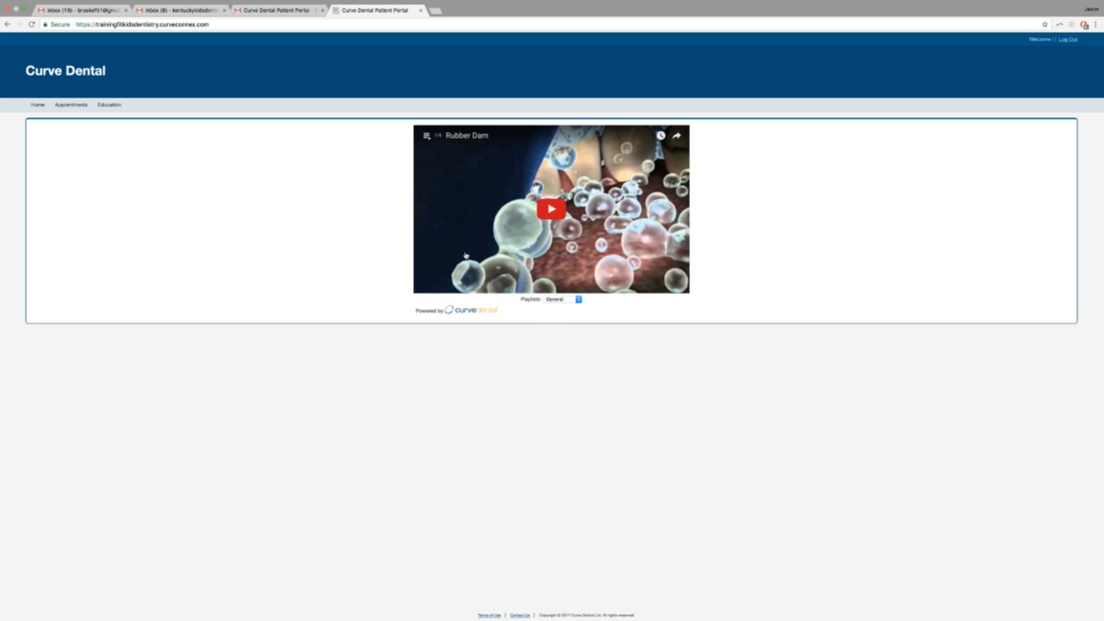
left_click(427, 135)
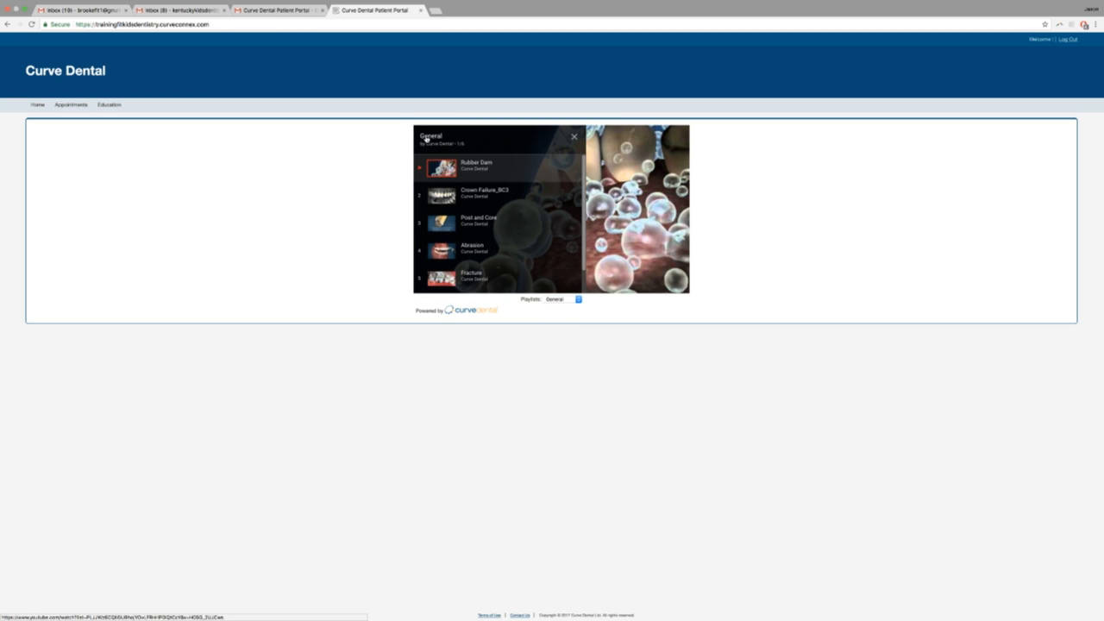
scroll(458, 233, "down", 2)
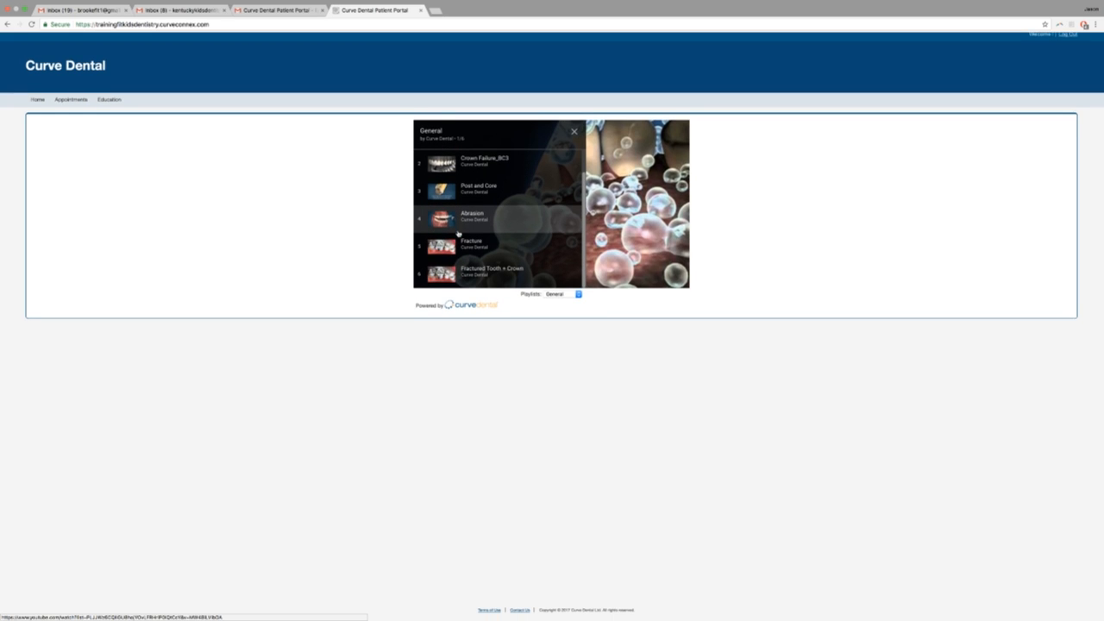
scroll(552, 323, "up", 1)
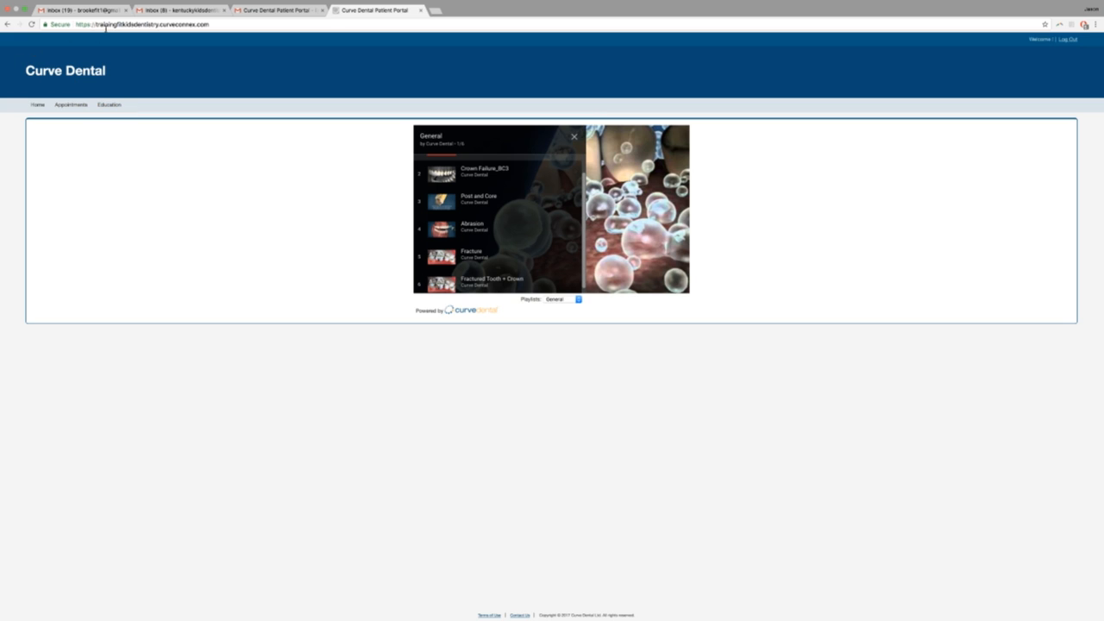
Go back two pages and return to the portal invitation email in Gmail.
left_click(7, 24)
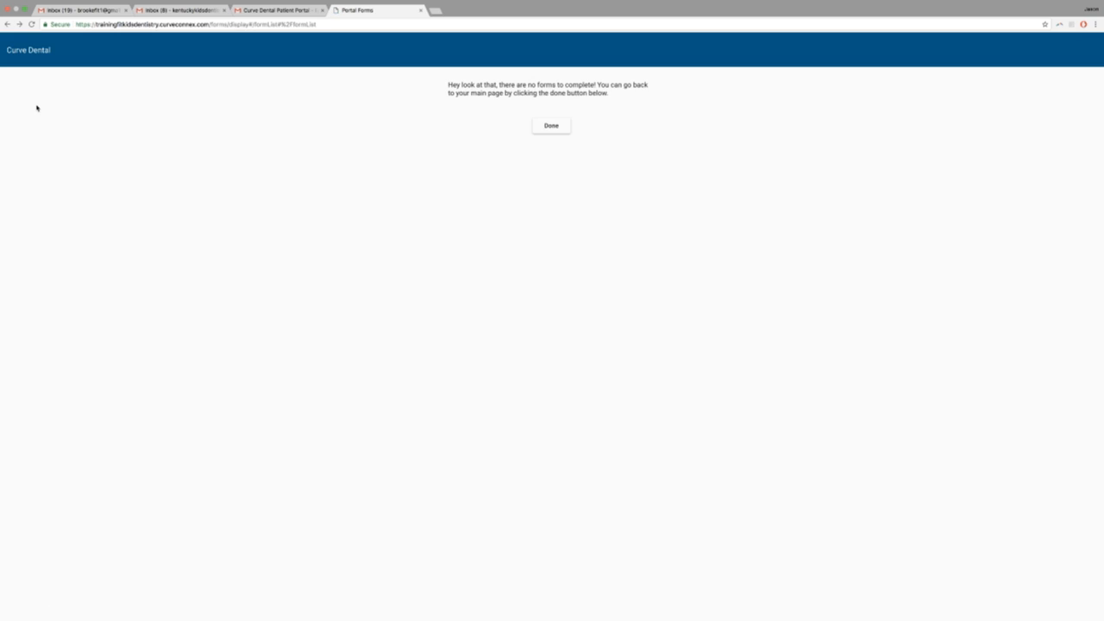
left_click(7, 25)
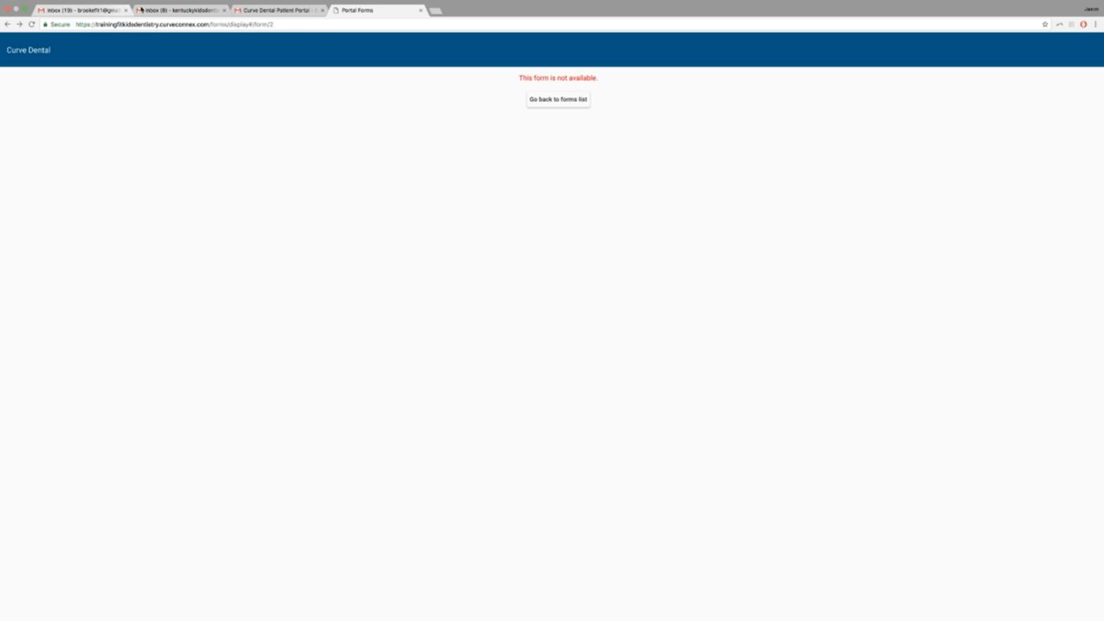
left_click(302, 10)
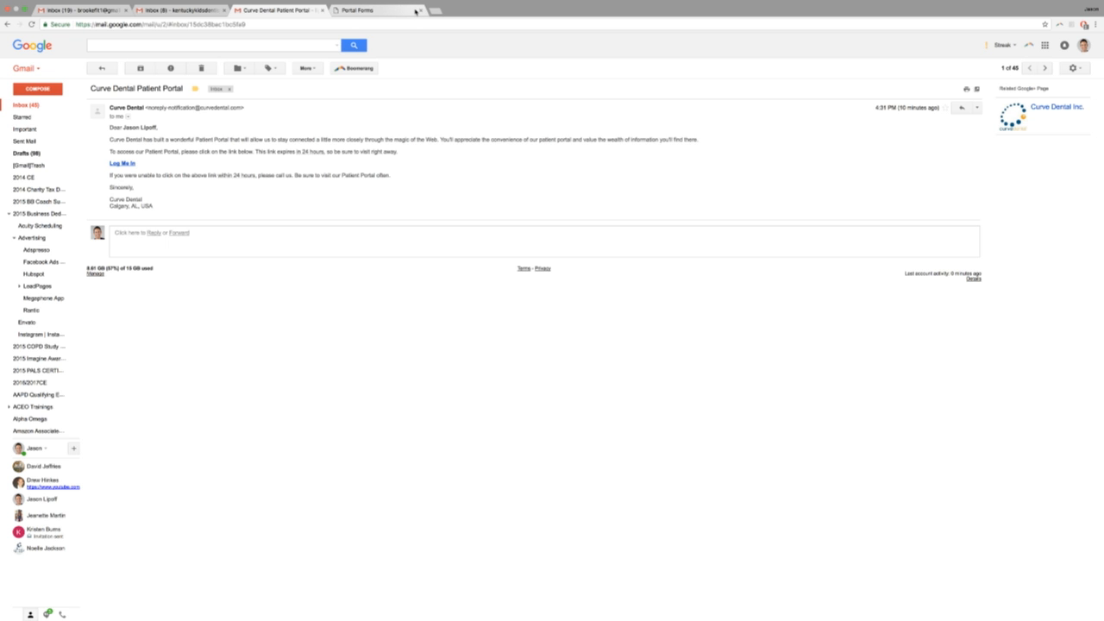
Close the Portal Forms page and the portal invitation email tabs.
left_click(413, 10)
left_click(420, 11)
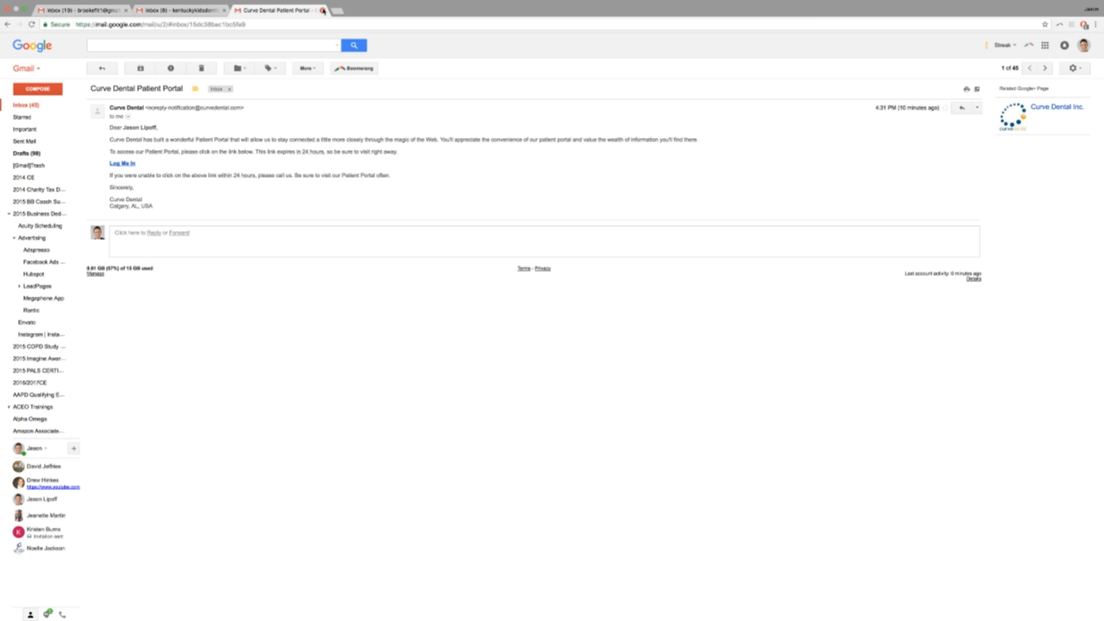
left_click(322, 10)
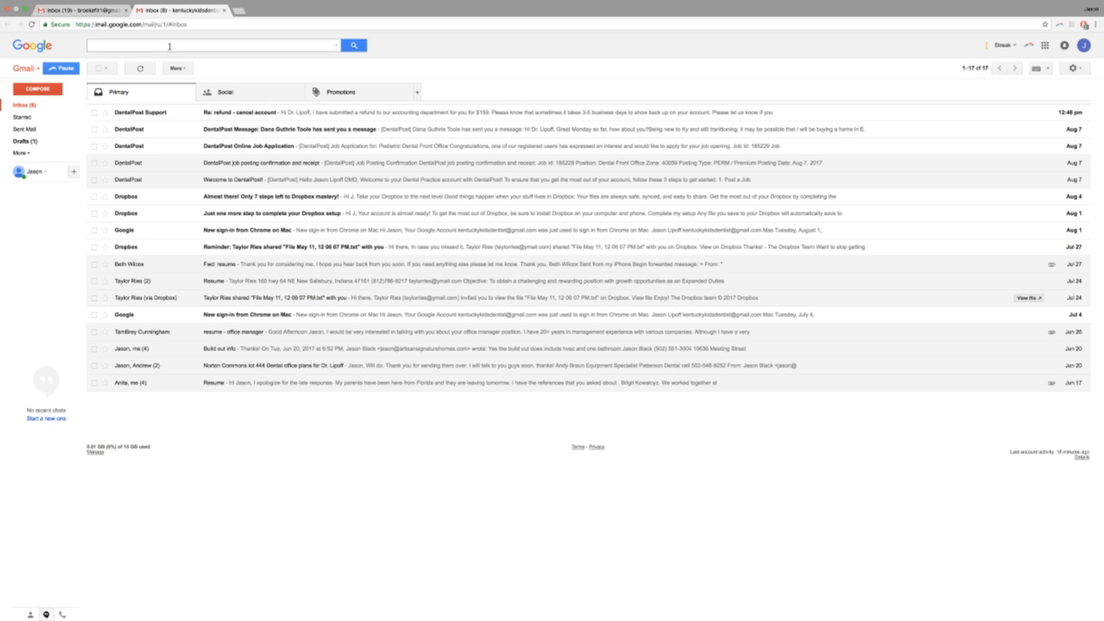
Switch to the other Gmail inbox and start entering an https address.
left_click(95, 10)
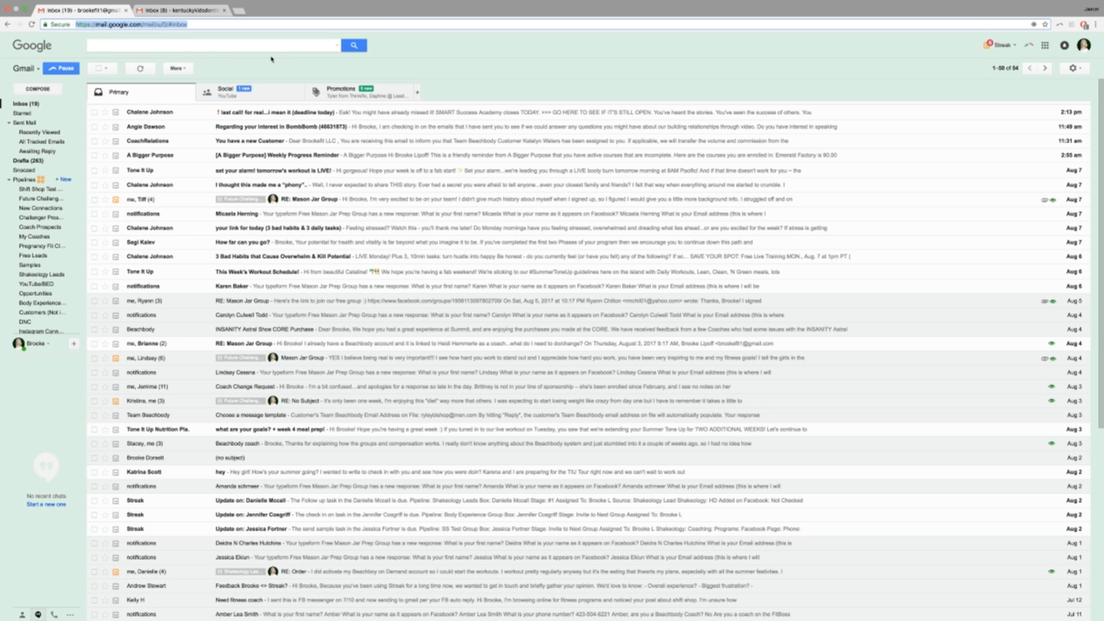
type("https")
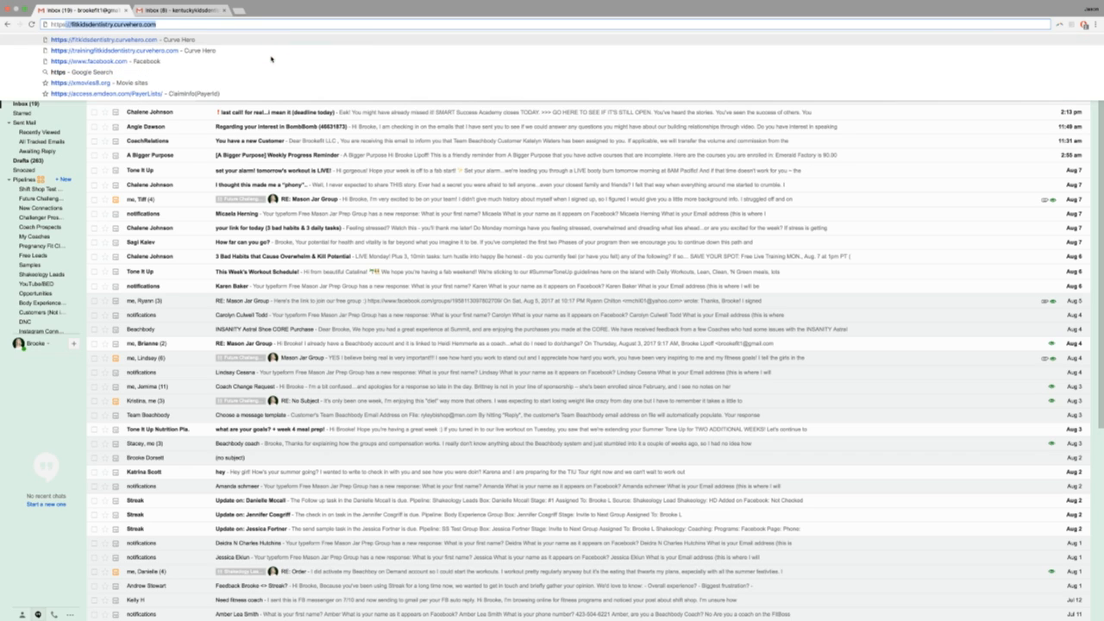
key("BackSpace")
key("BackSpace")
Open the Curve Hero training site and review the empty Tuesday, August 8, 2017 schedule.
type("s")
left_click(258, 50)
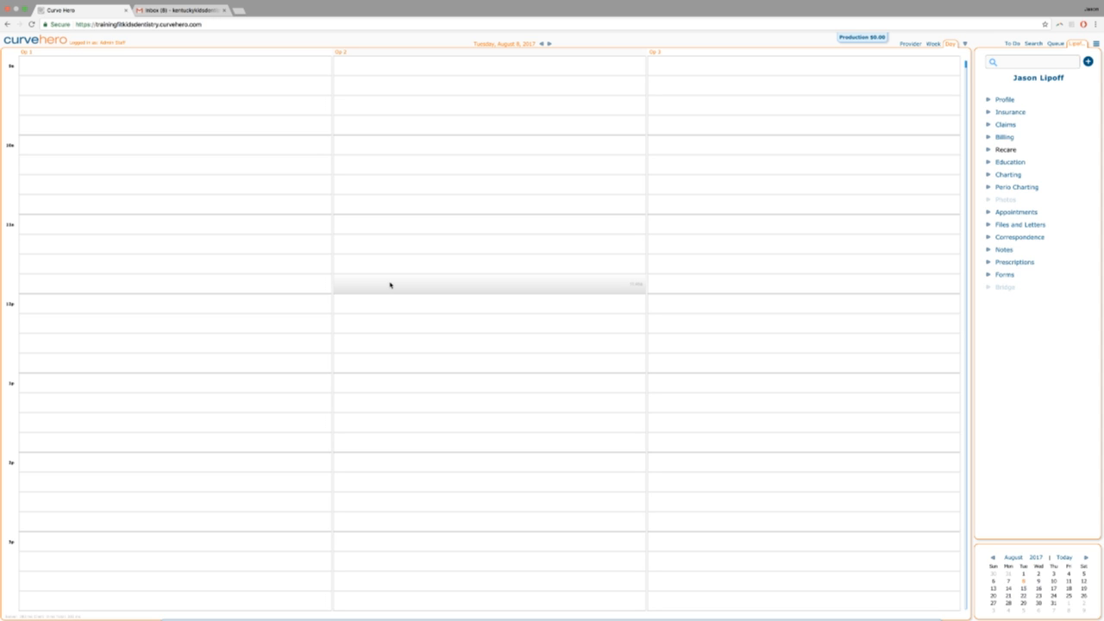
scroll(393, 285, "down", 2)
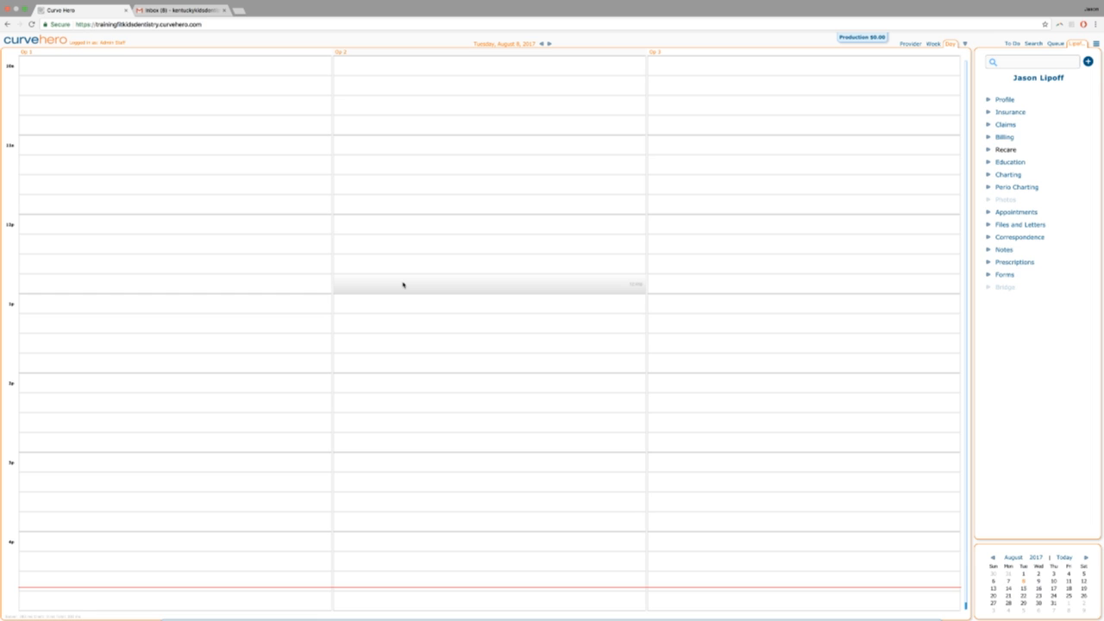
scroll(406, 285, "up", 2)
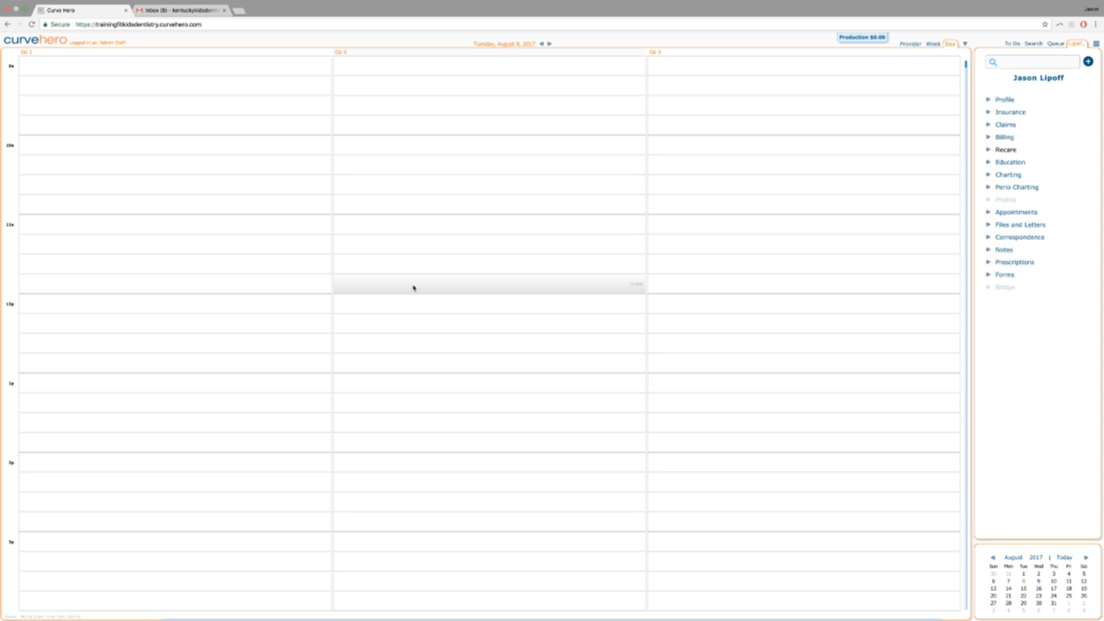
View the kiosk login code from the main menu, then dismiss it.
scroll(818, 126, "down", 2)
left_click(1097, 43)
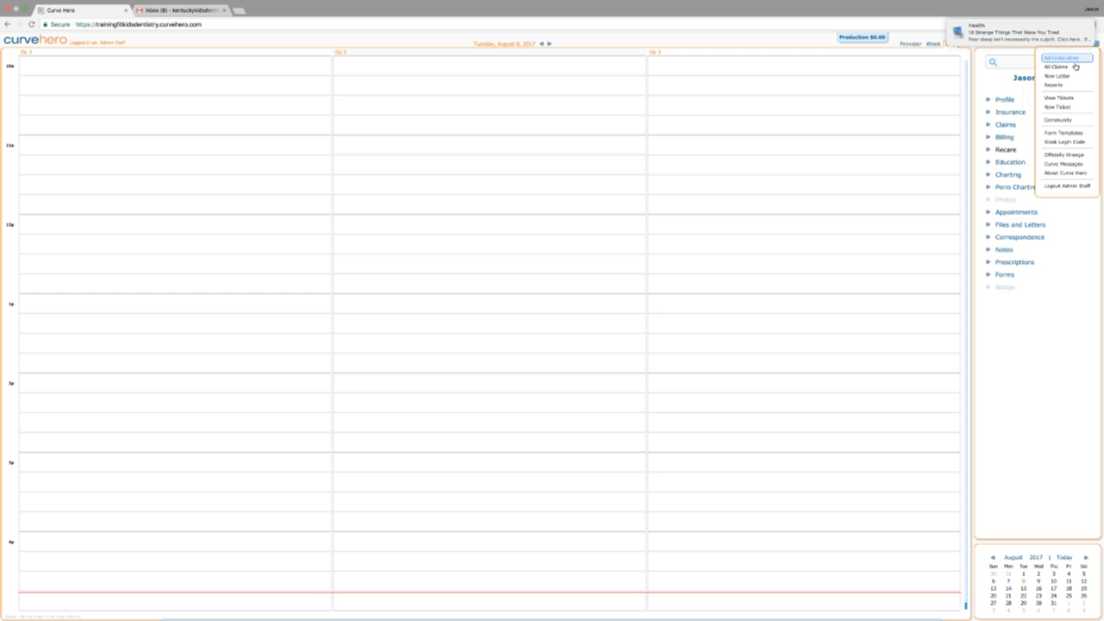
left_click(1052, 141)
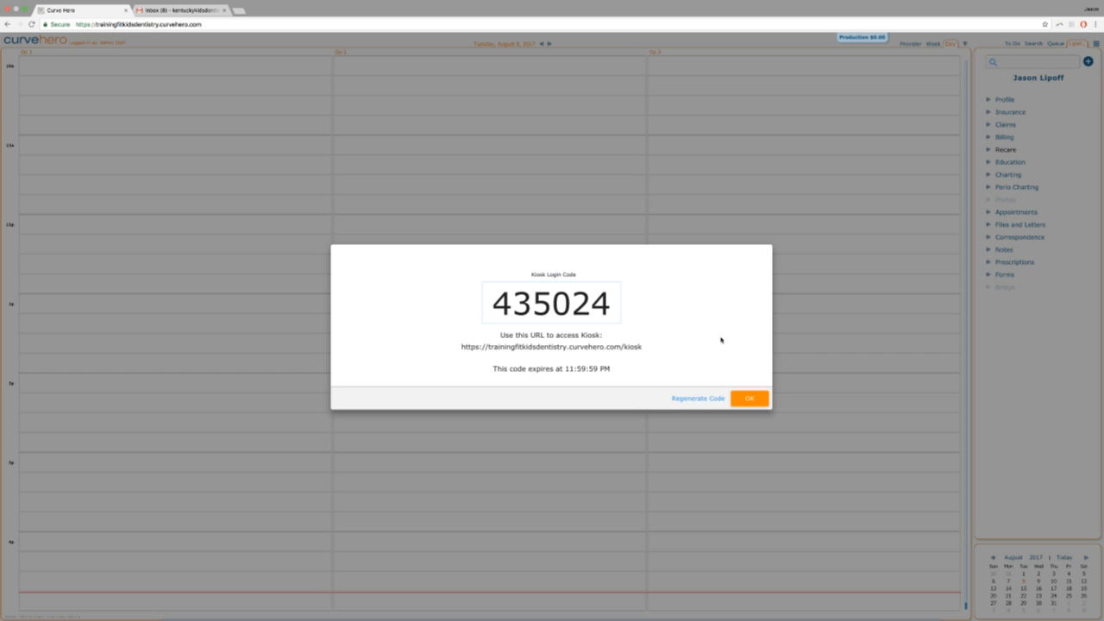
left_click(748, 398)
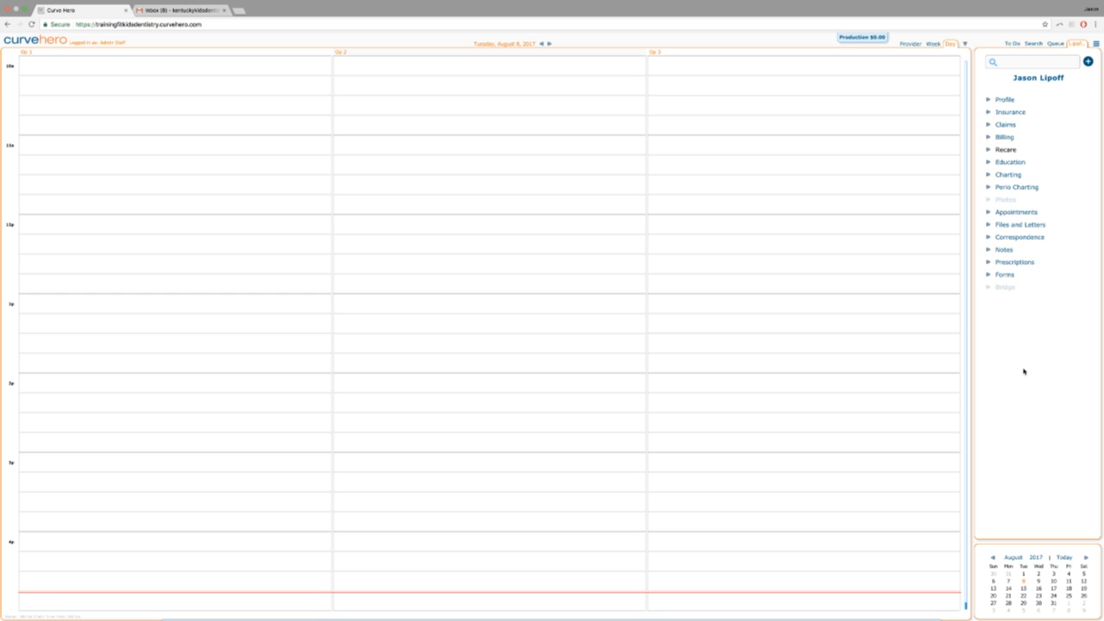
Add the Patient Demographics (Curve Dental) (Copy) form to the patient's Forms.
left_click(989, 275)
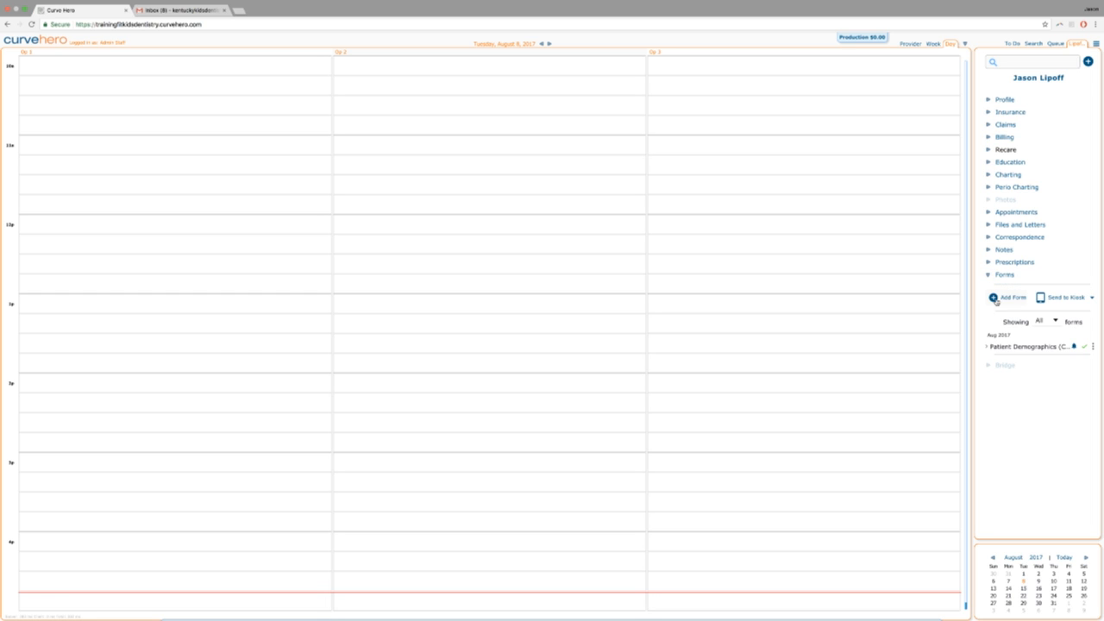
left_click(998, 300)
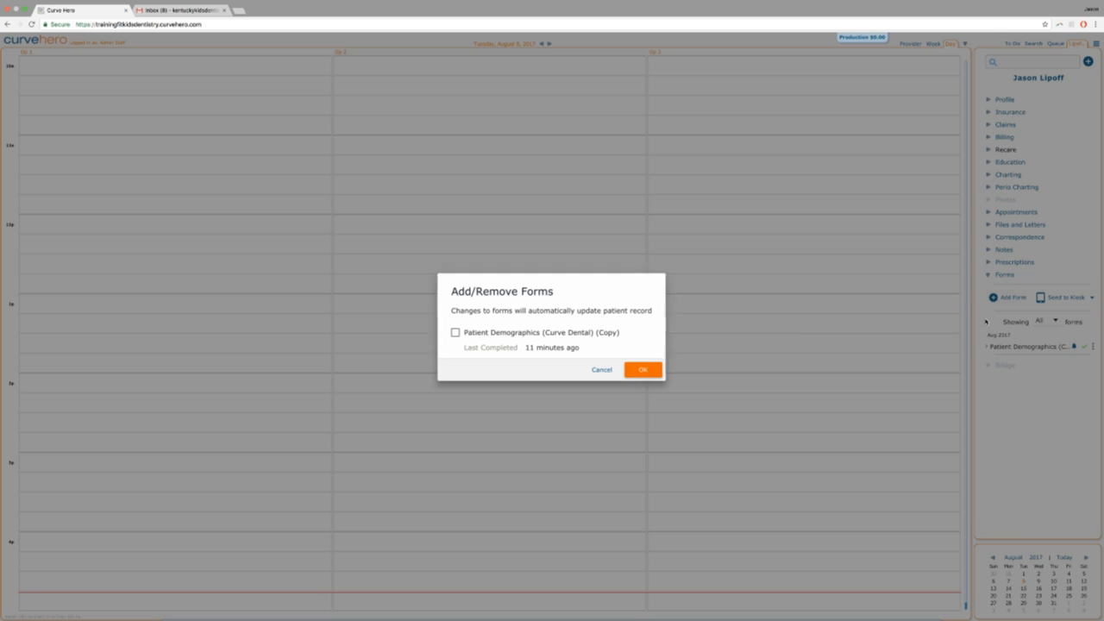
left_click(455, 333)
left_click(644, 373)
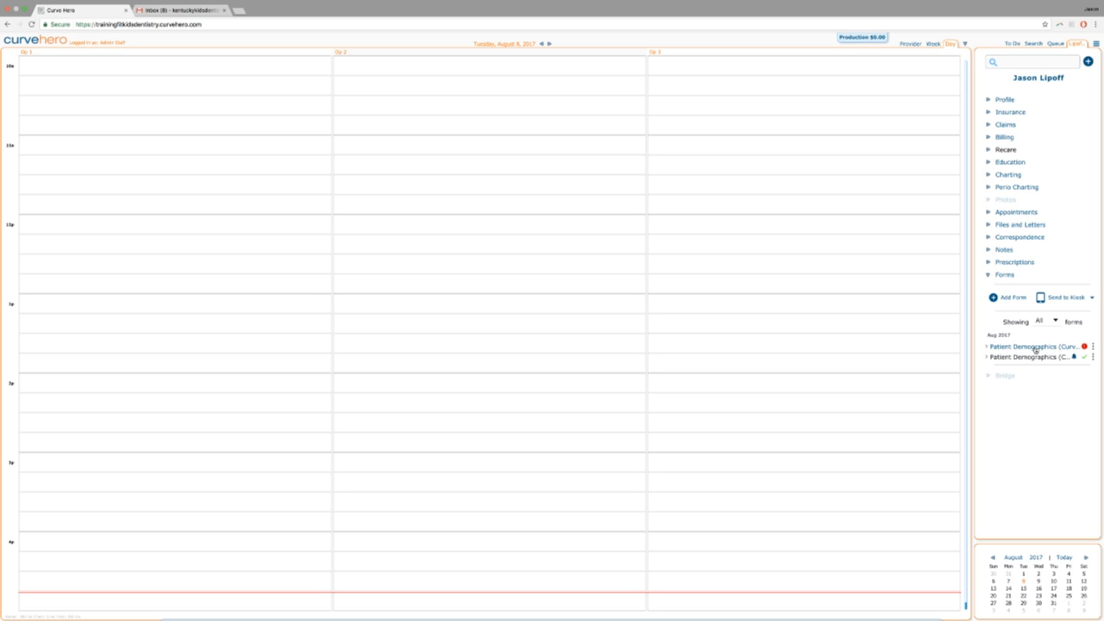
Send the active patient's forms to the kiosk and briefly reveal the login access code.
left_click(1074, 297)
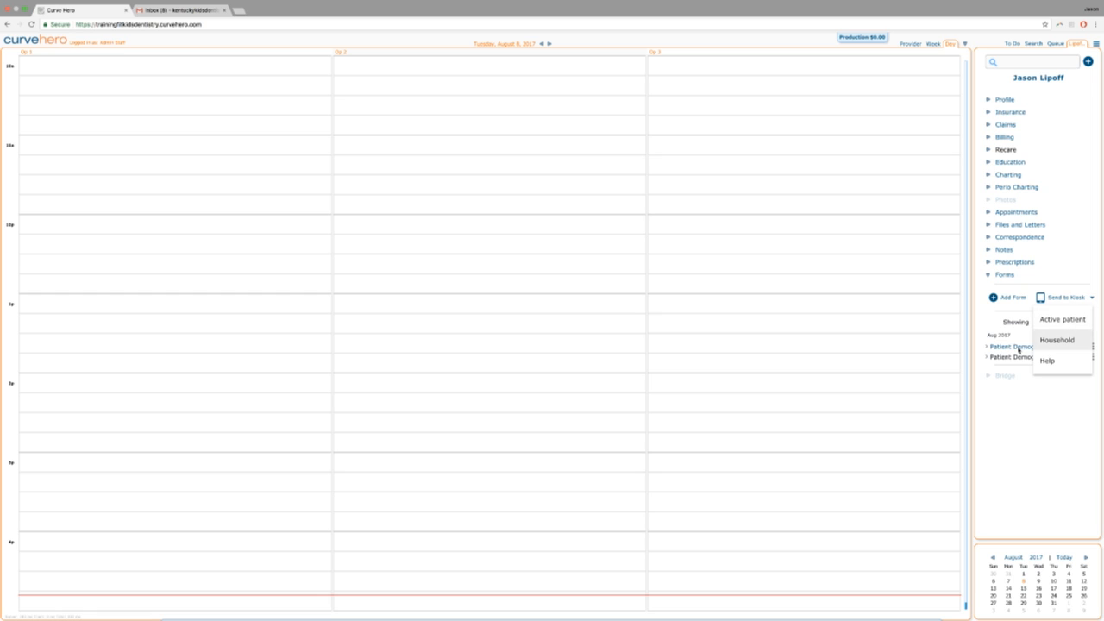
right_click(1056, 322)
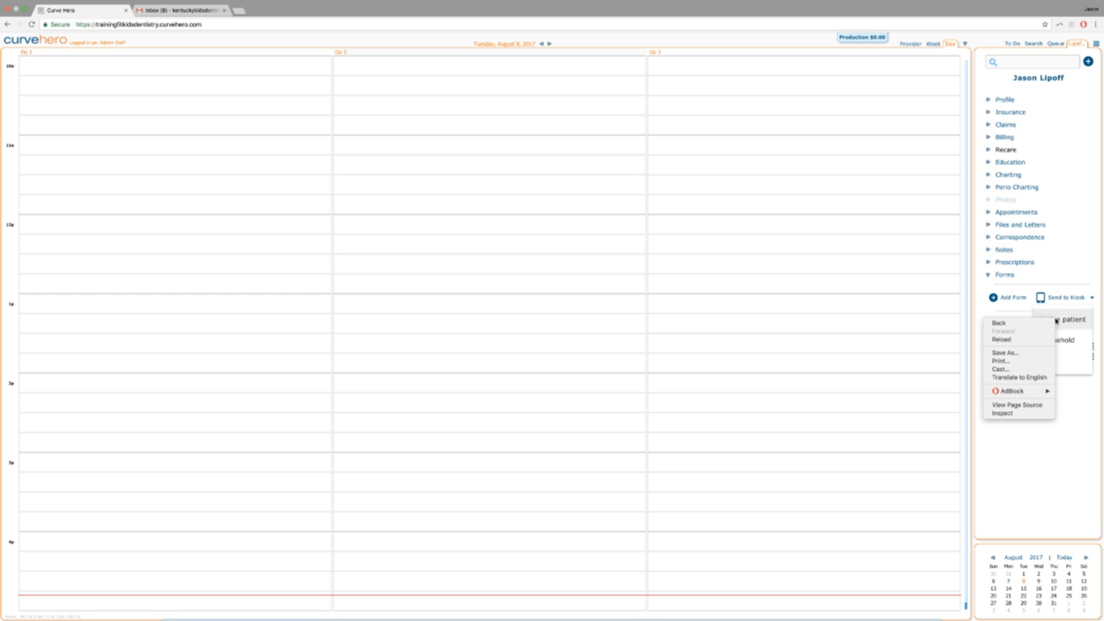
left_click(1068, 319)
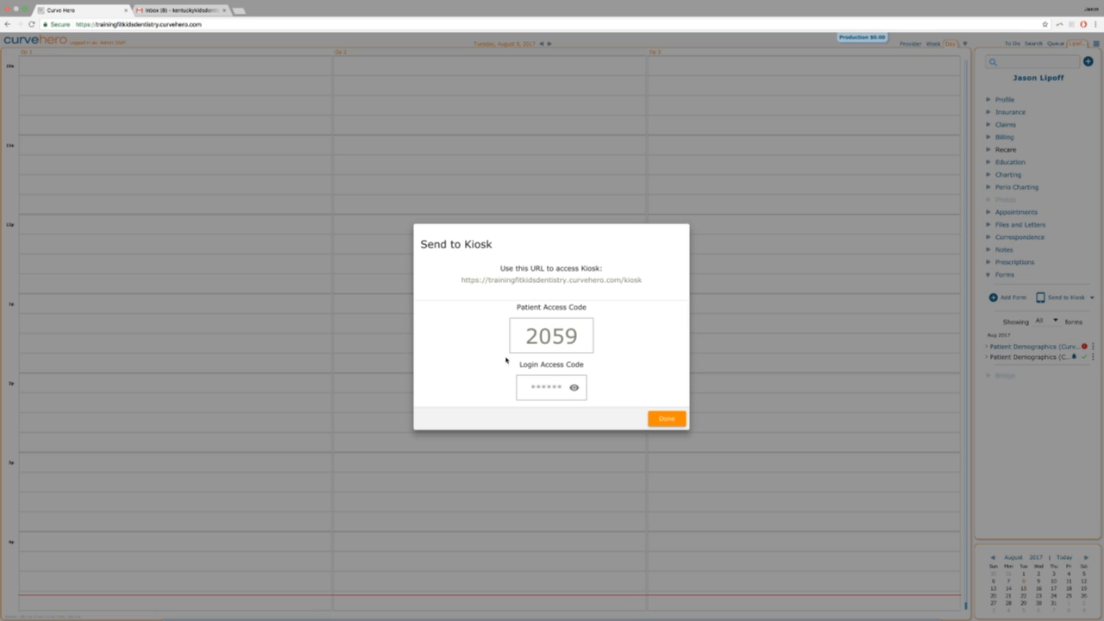
left_click(574, 388)
left_click(574, 389)
Close the Send to Kiosk window with Done.
left_click(667, 419)
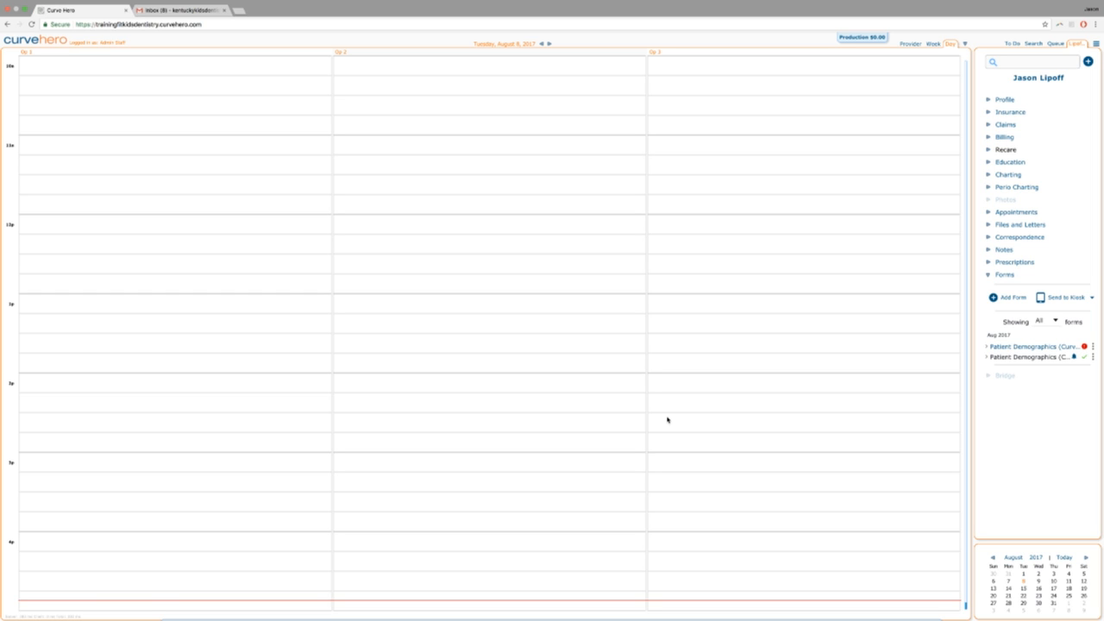
Show the kiosk login code, cancel regenerating it, and close the dialog.
left_click(1096, 43)
left_click(1070, 141)
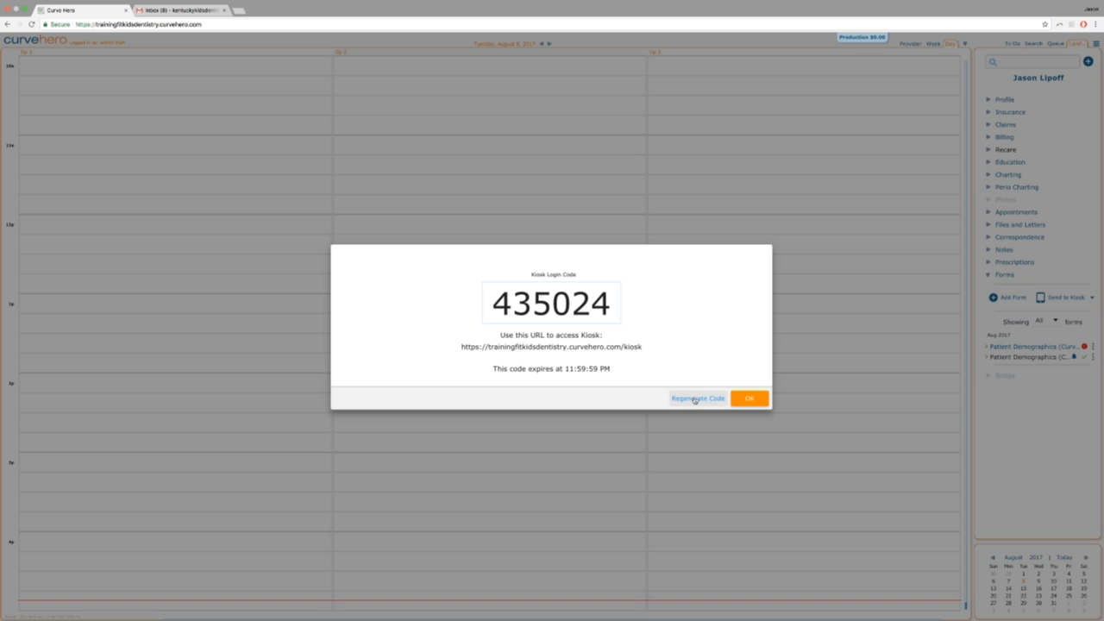
left_click(693, 400)
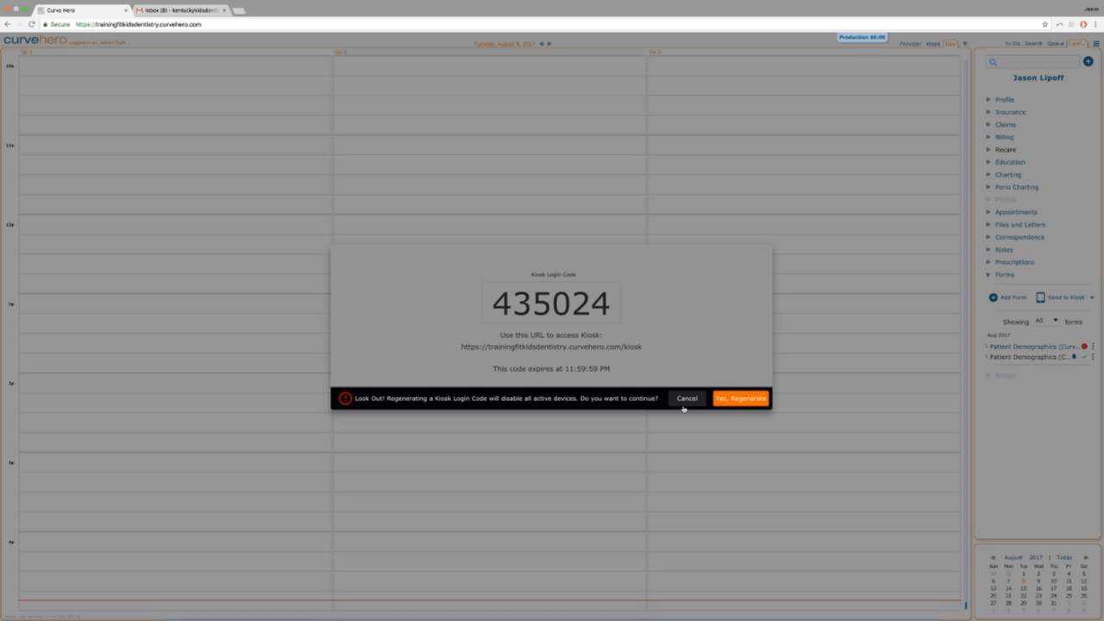
left_click(683, 399)
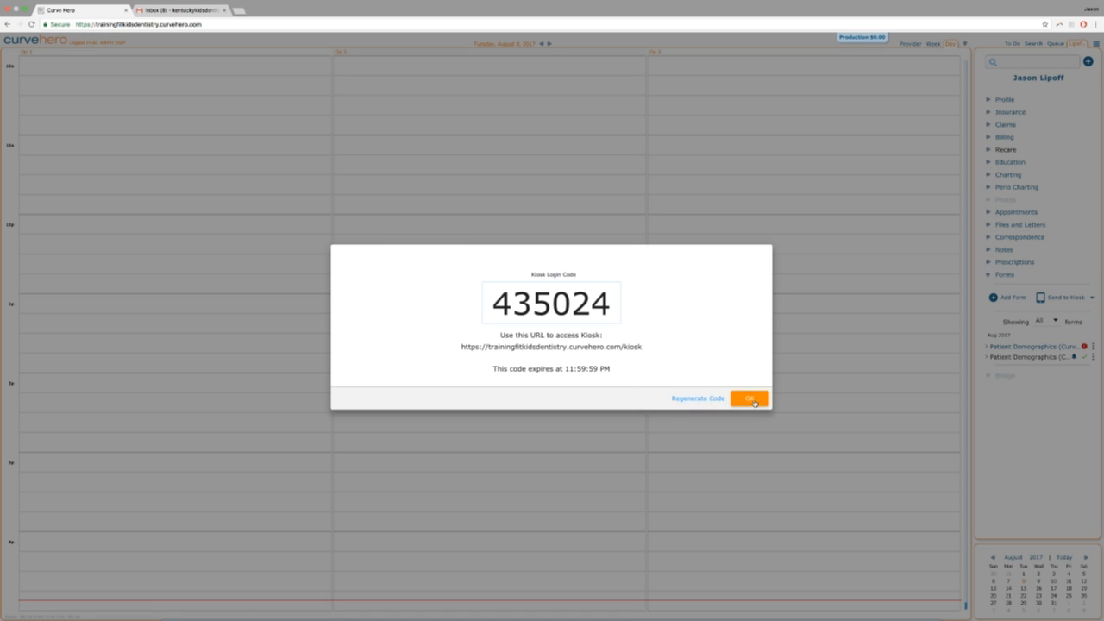
left_click(736, 402)
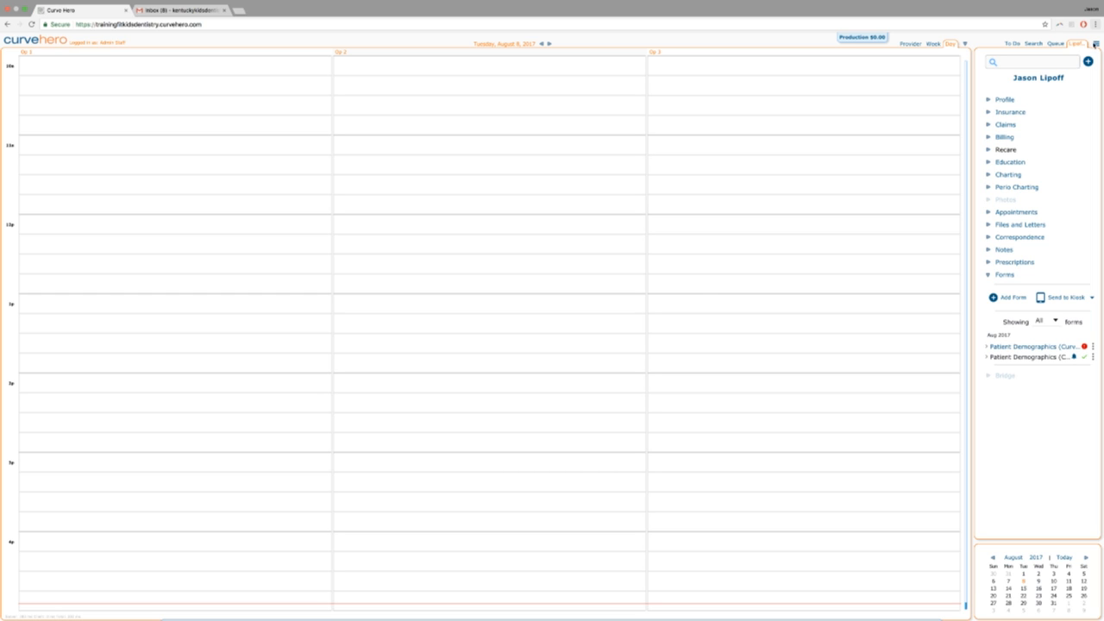
Go to Administration > Kiosk Configuration to see the registered Shiftshop device.
left_click(1095, 43)
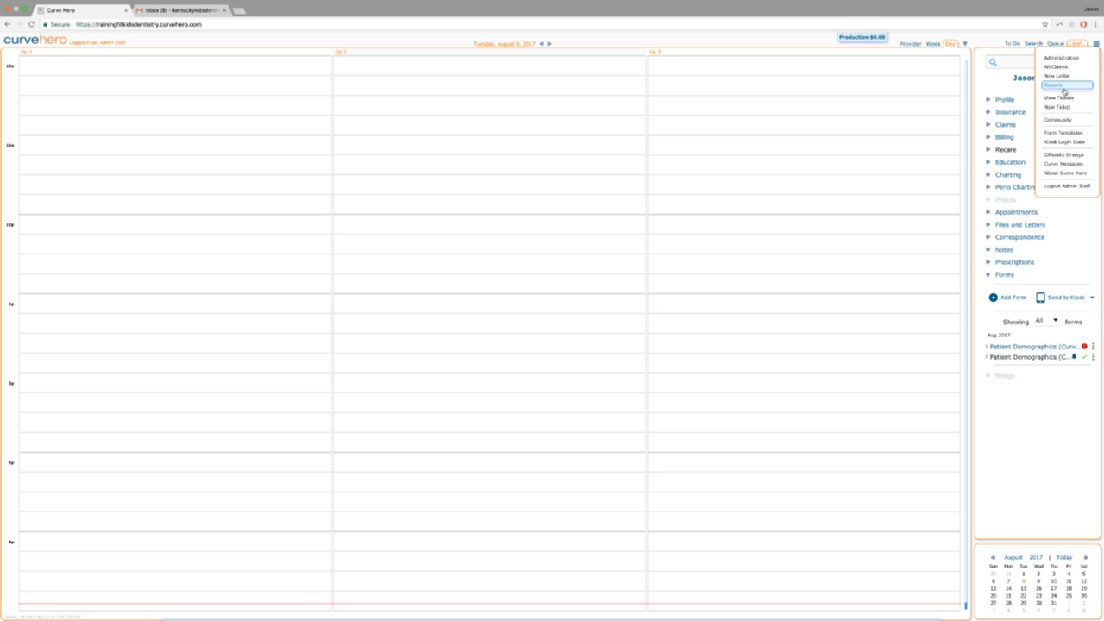
left_click(1059, 58)
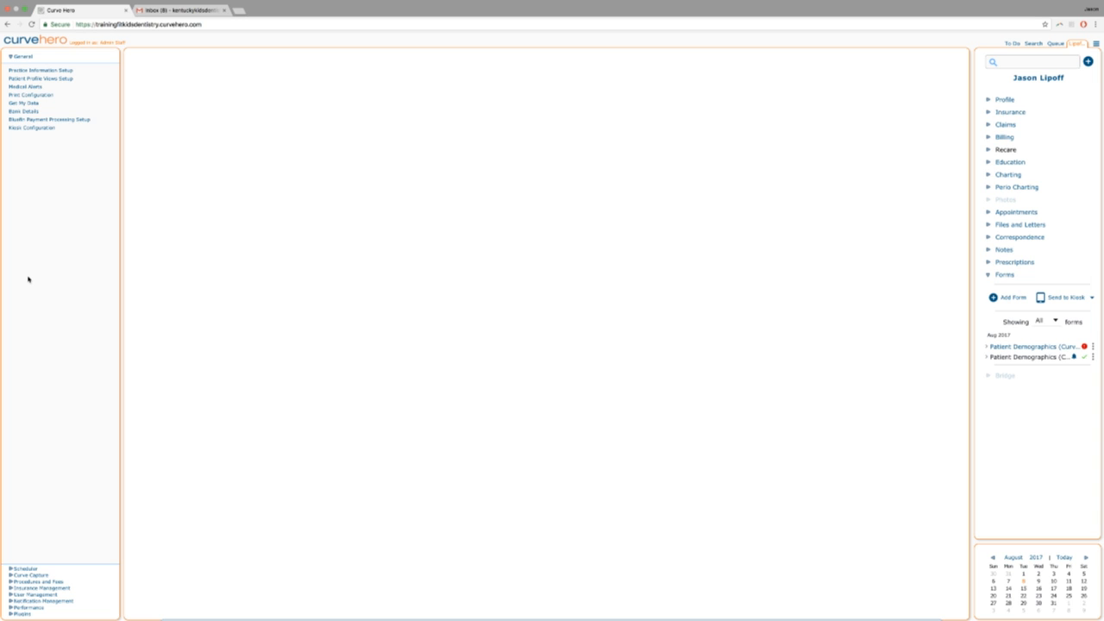
left_click(24, 129)
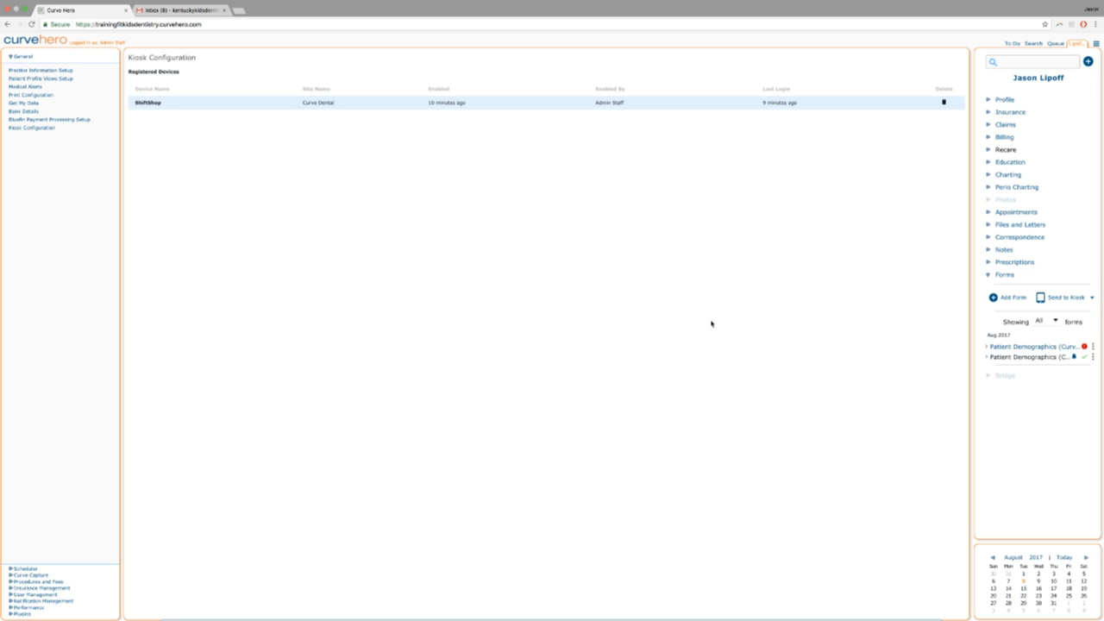
Open the main navigation menu over the Kiosk Configuration page.
left_click(1096, 44)
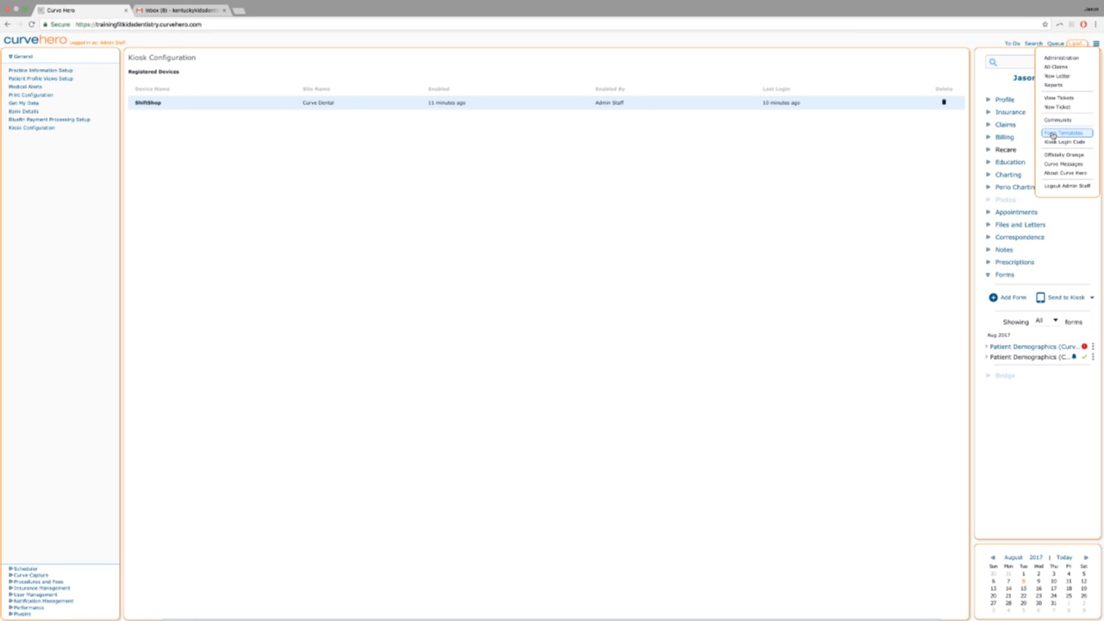
From Form Templates, create a new user form template named 'Custom Form'.
left_click(1052, 134)
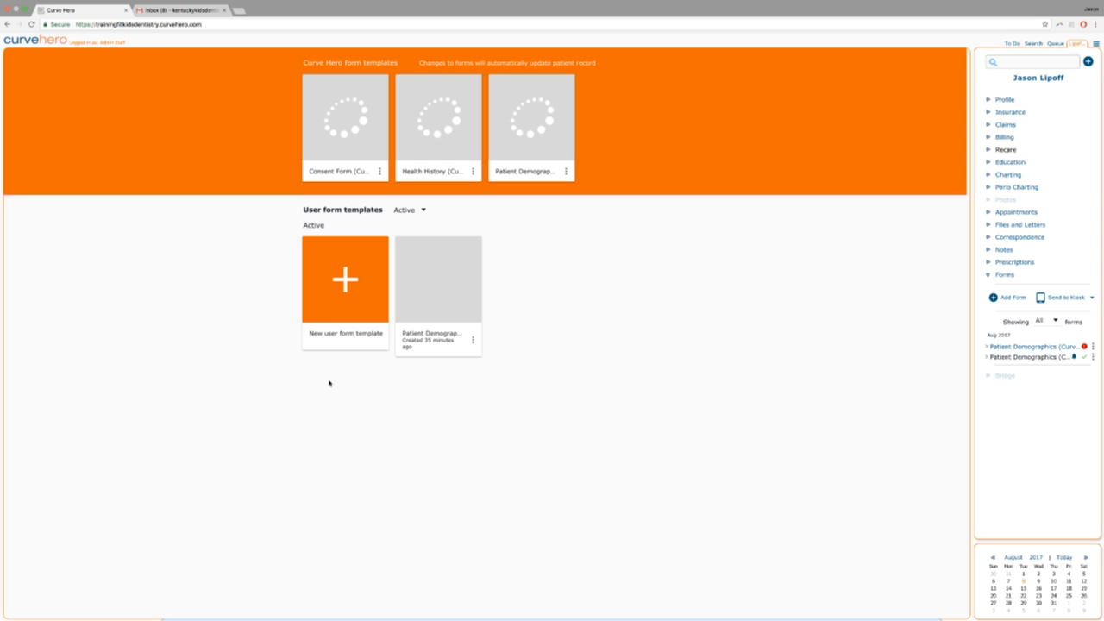
left_click(345, 278)
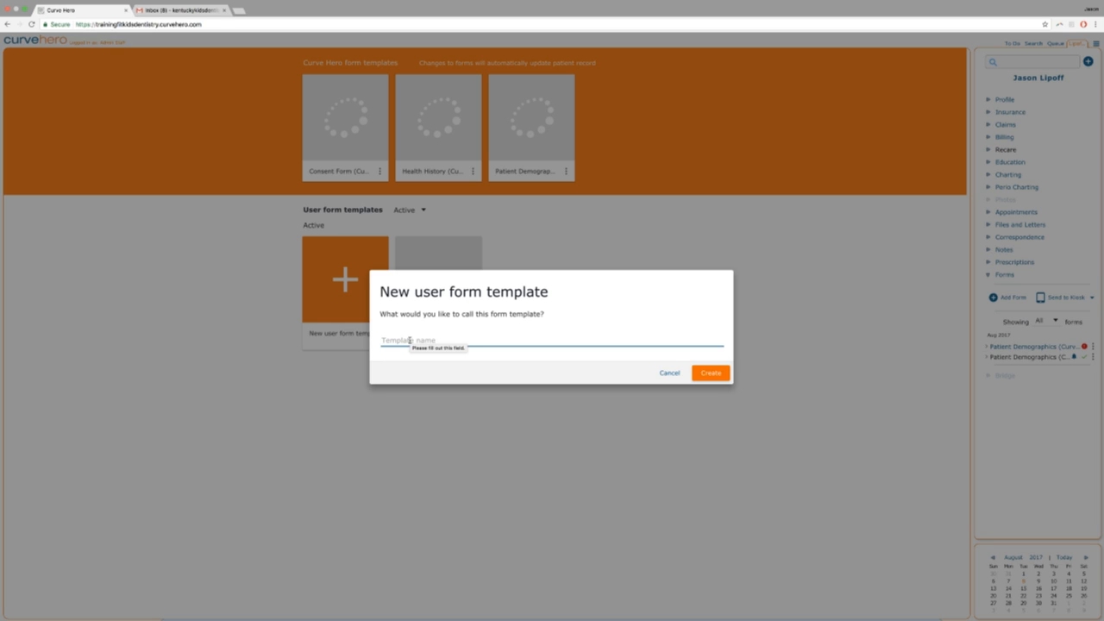
type("Cu")
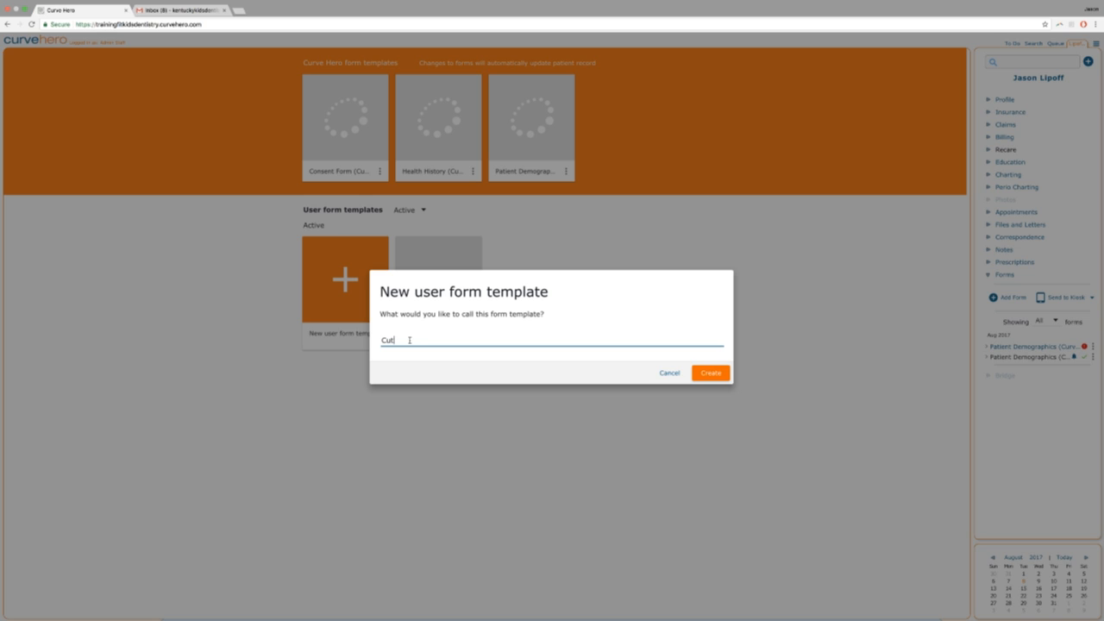
type("stom Form")
left_click(704, 374)
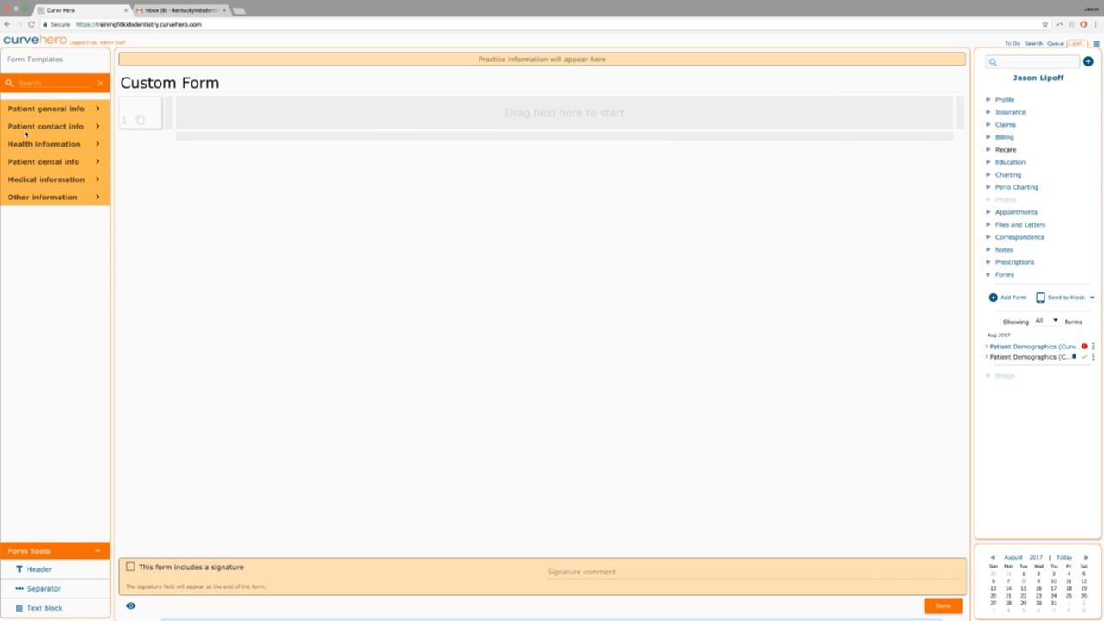
Split row 1 into four columns, add a second row, and duplicate row 1.
left_click_drag(48, 145, 182, 178)
left_click(169, 113)
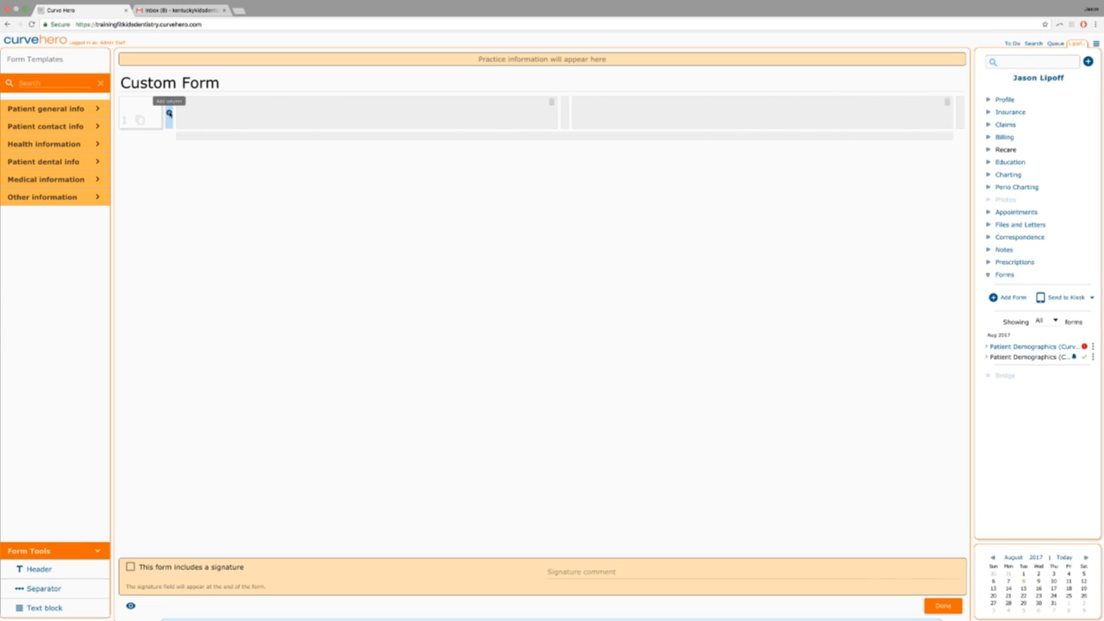
left_click(169, 113)
left_click(169, 113)
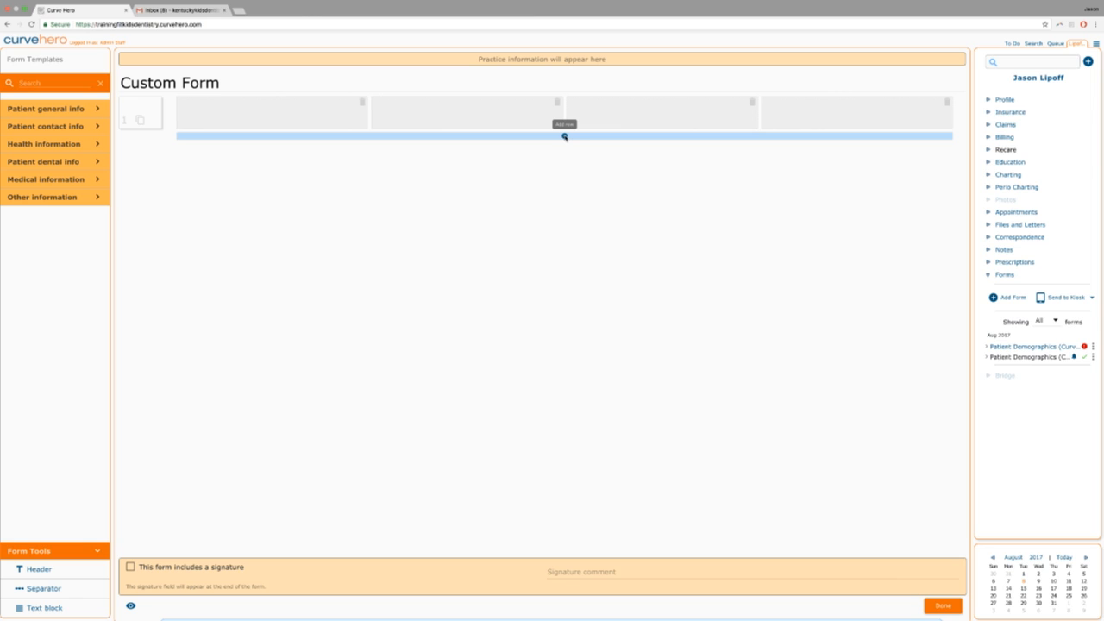
left_click(565, 136)
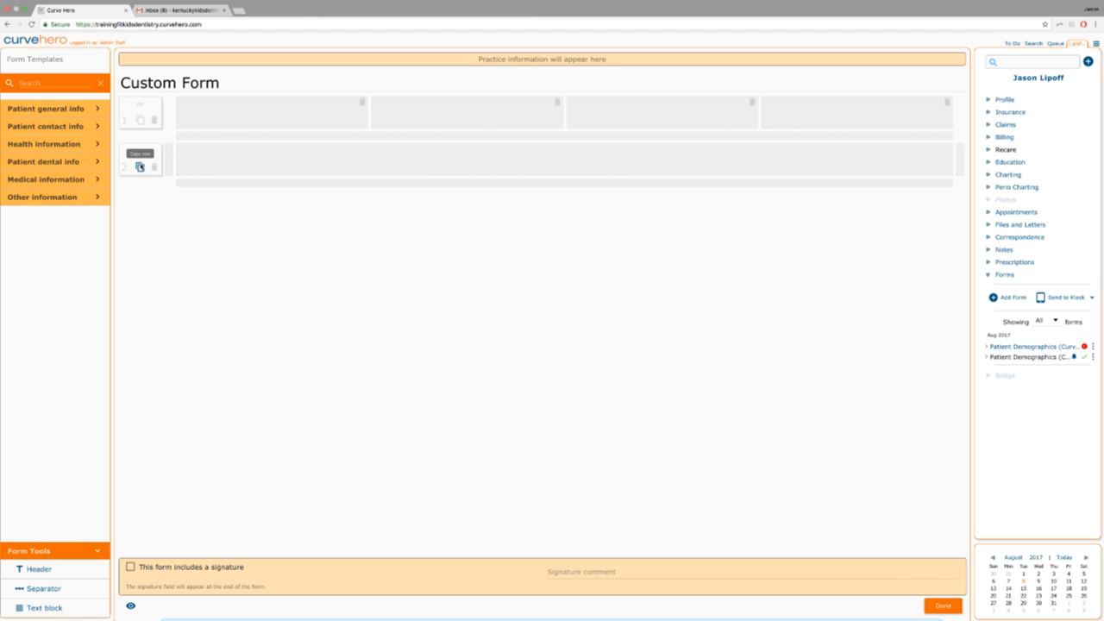
left_click(140, 120)
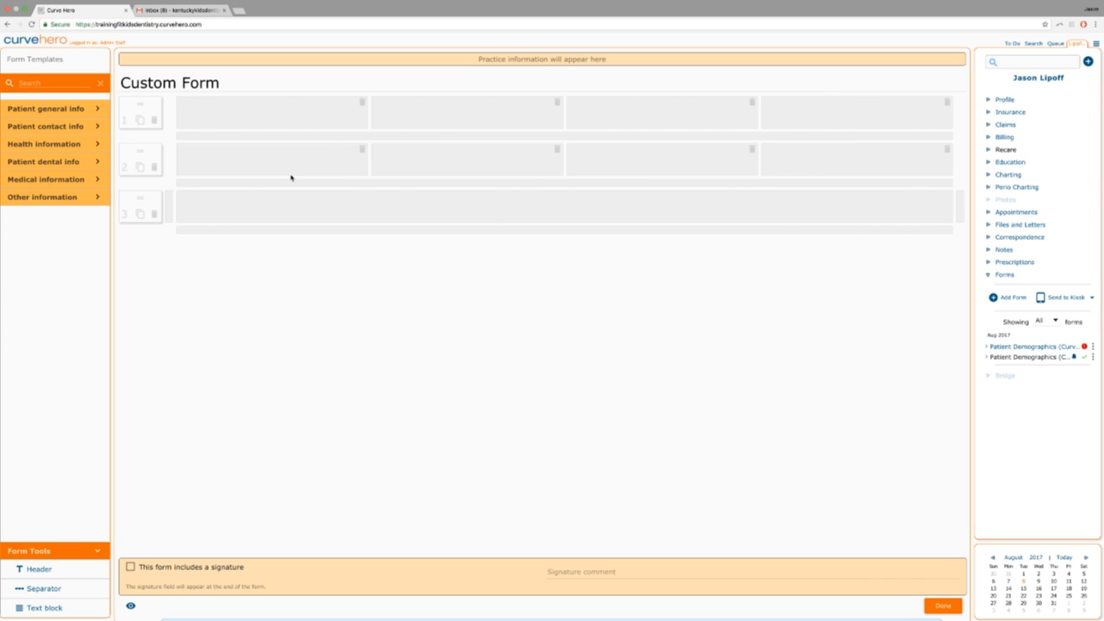
Place First name - Patient, Middle name and Last name - Patient in row one's first three cells.
left_click(43, 109)
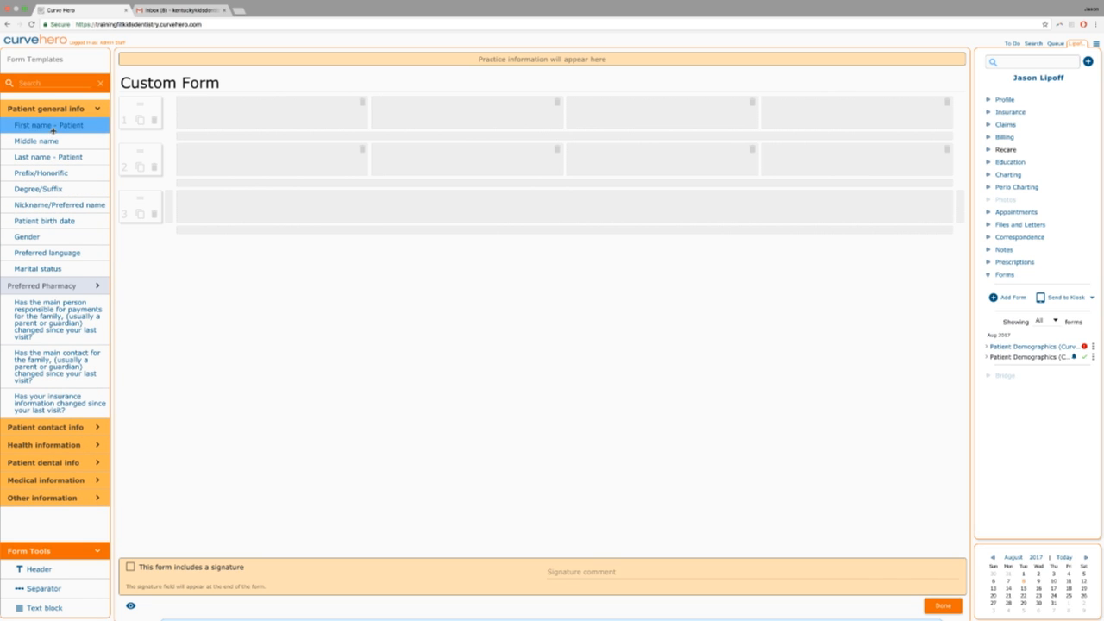
left_click_drag(53, 130, 251, 126)
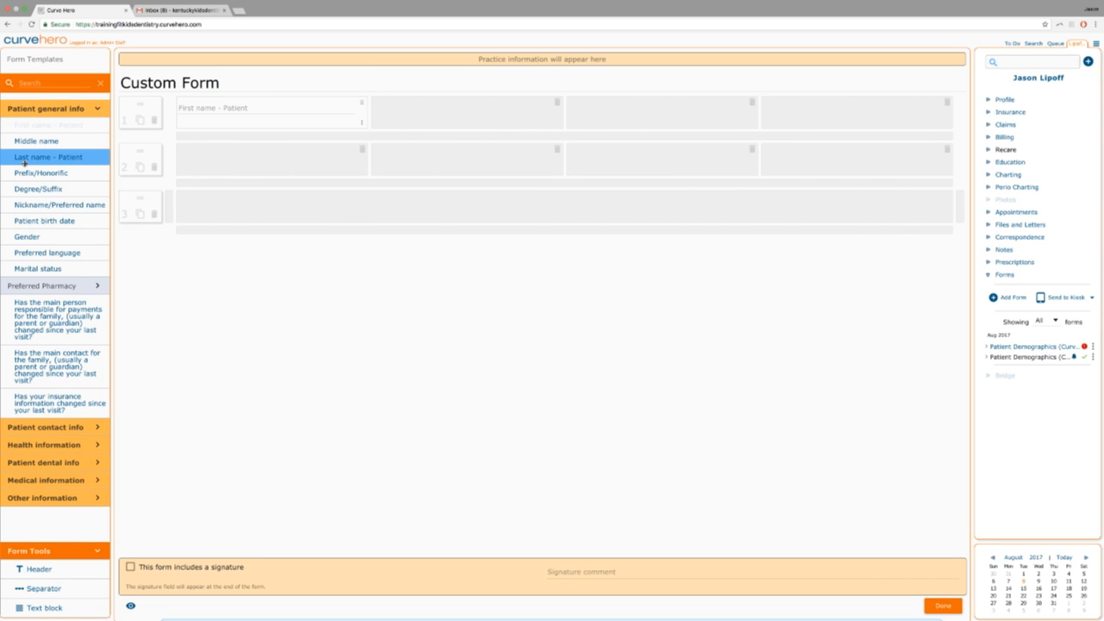
left_click_drag(24, 161, 595, 116)
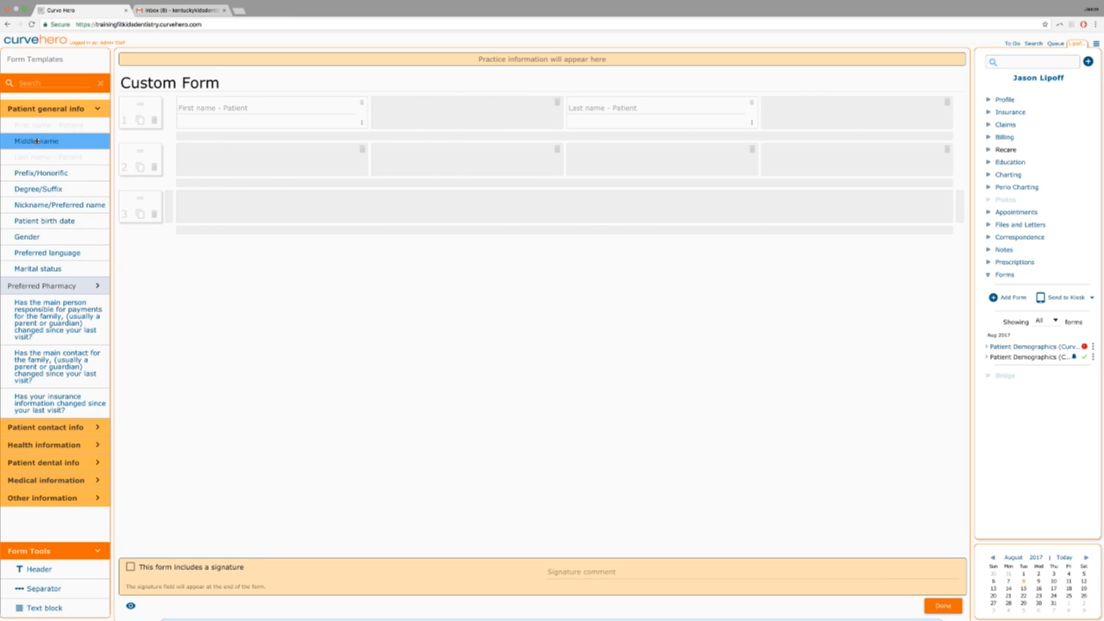
left_click_drag(51, 142, 470, 121)
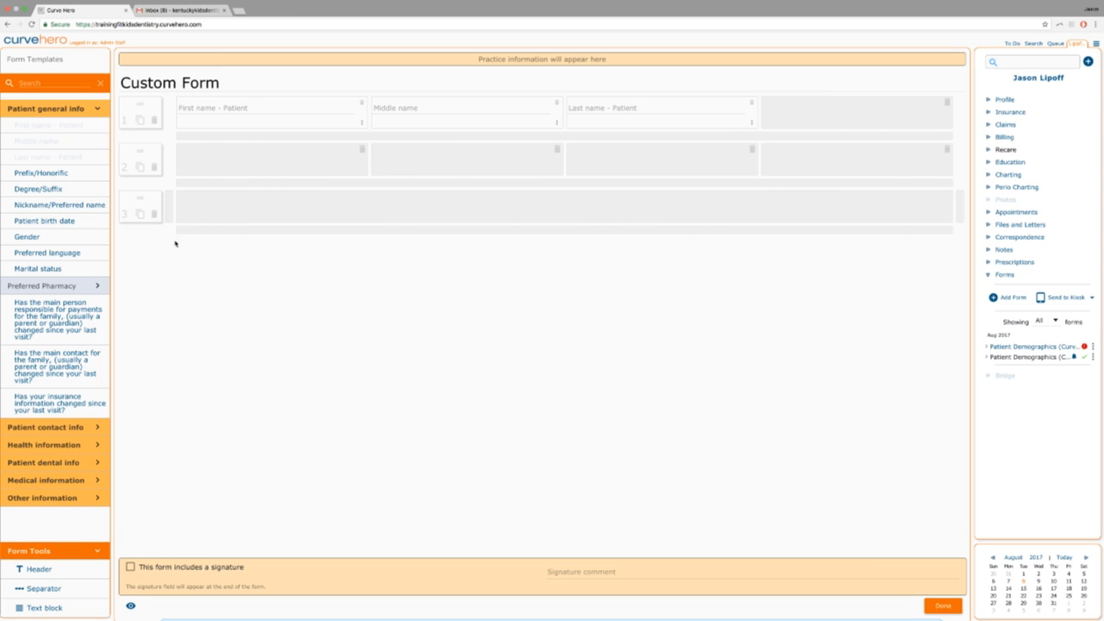
left_click(362, 123)
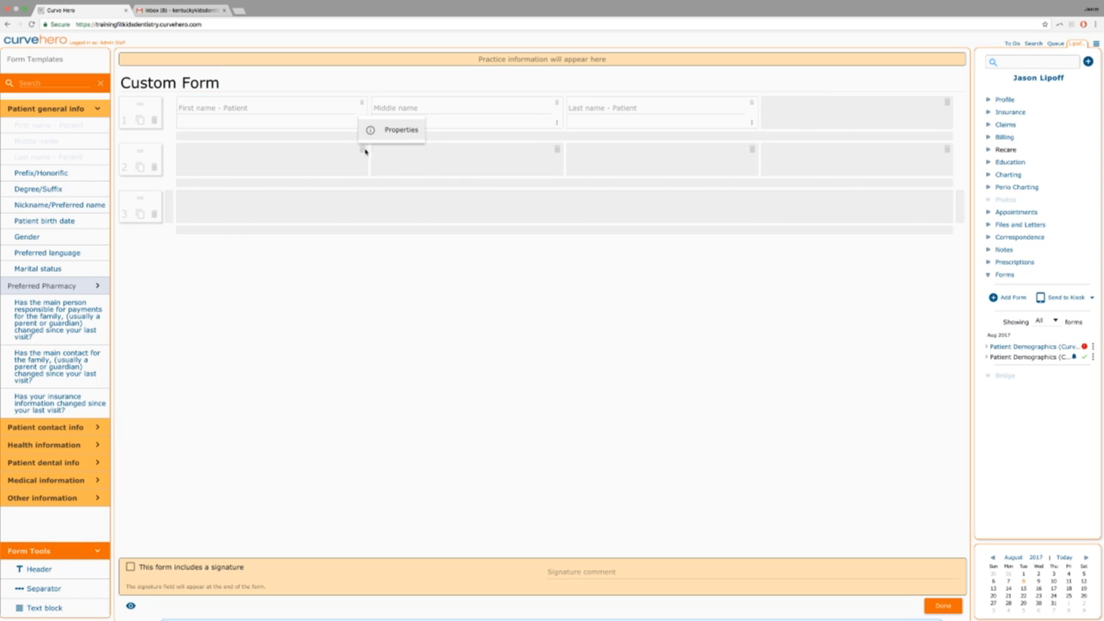
left_click(384, 130)
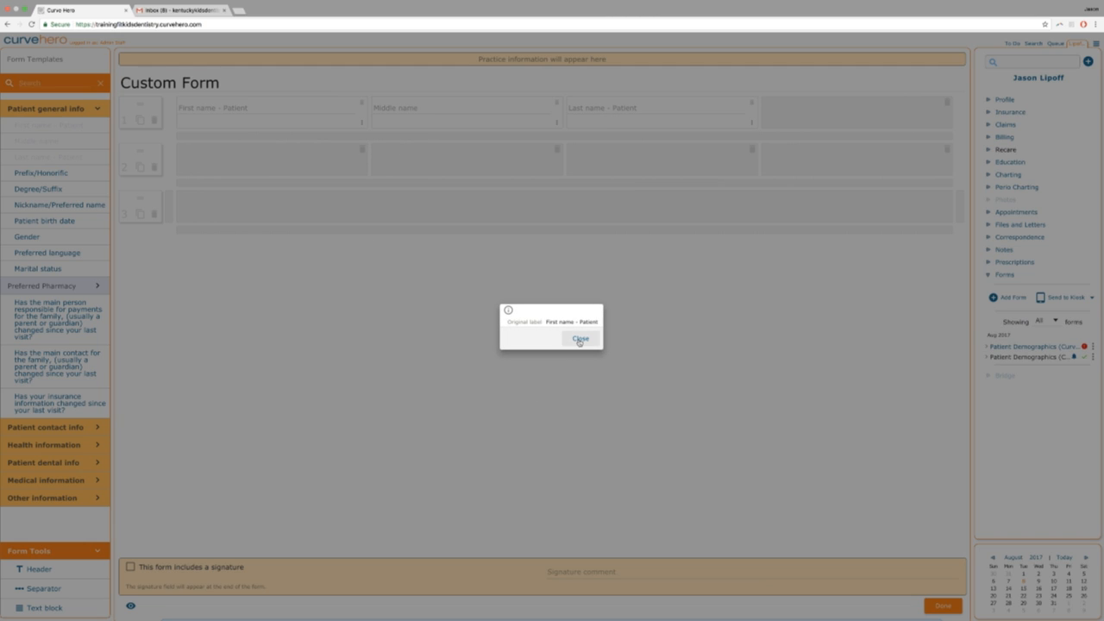
left_click(580, 339)
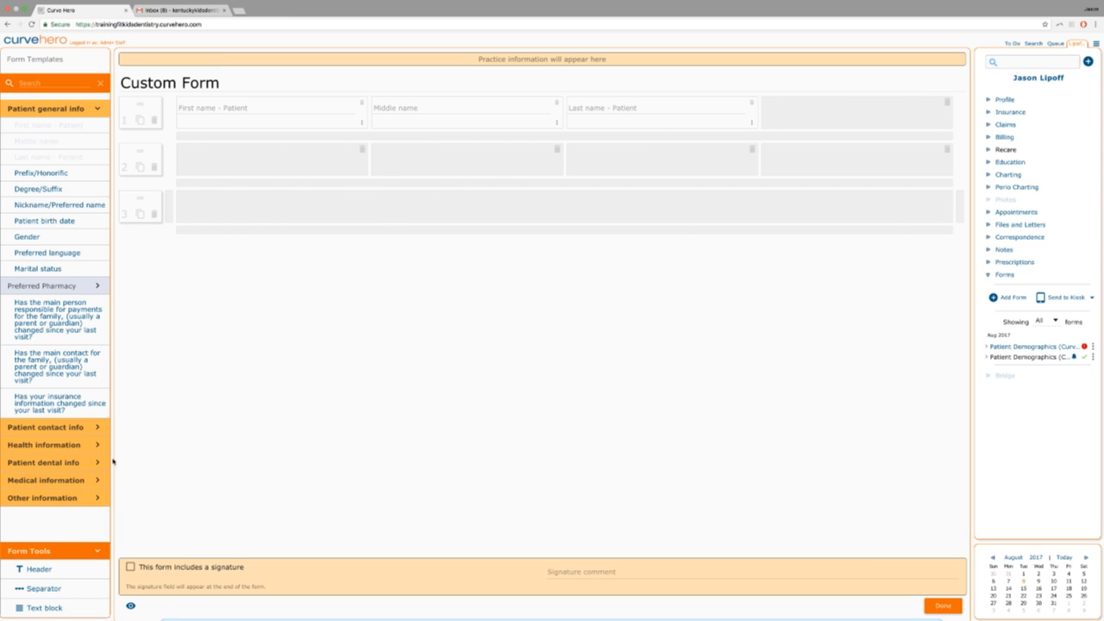
left_click_drag(95, 325, 662, 128)
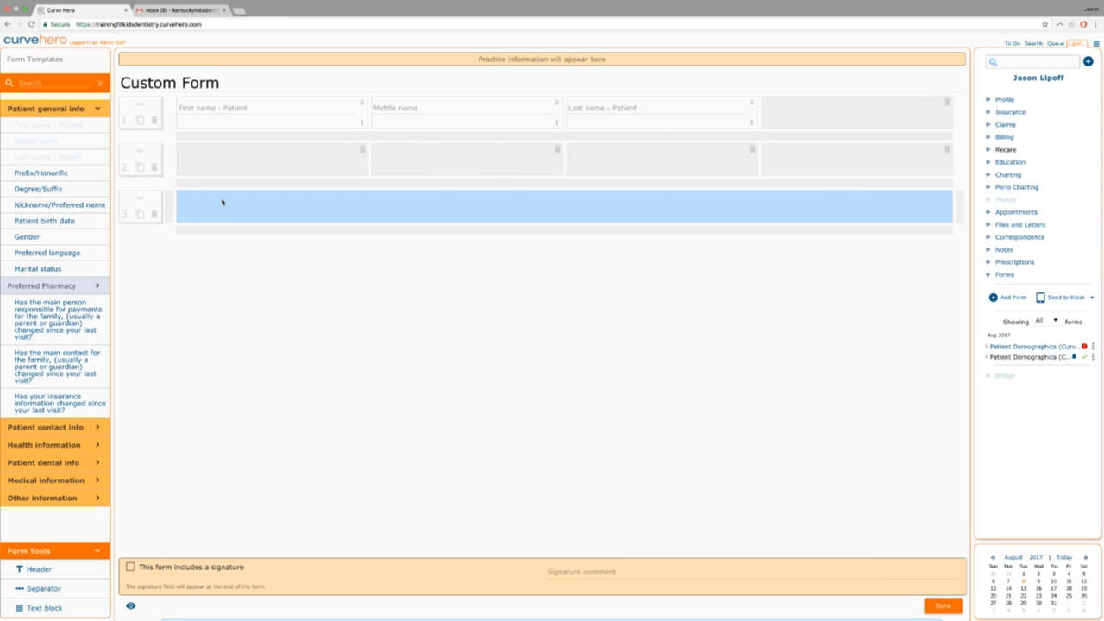
left_click_drag(138, 153, 140, 133)
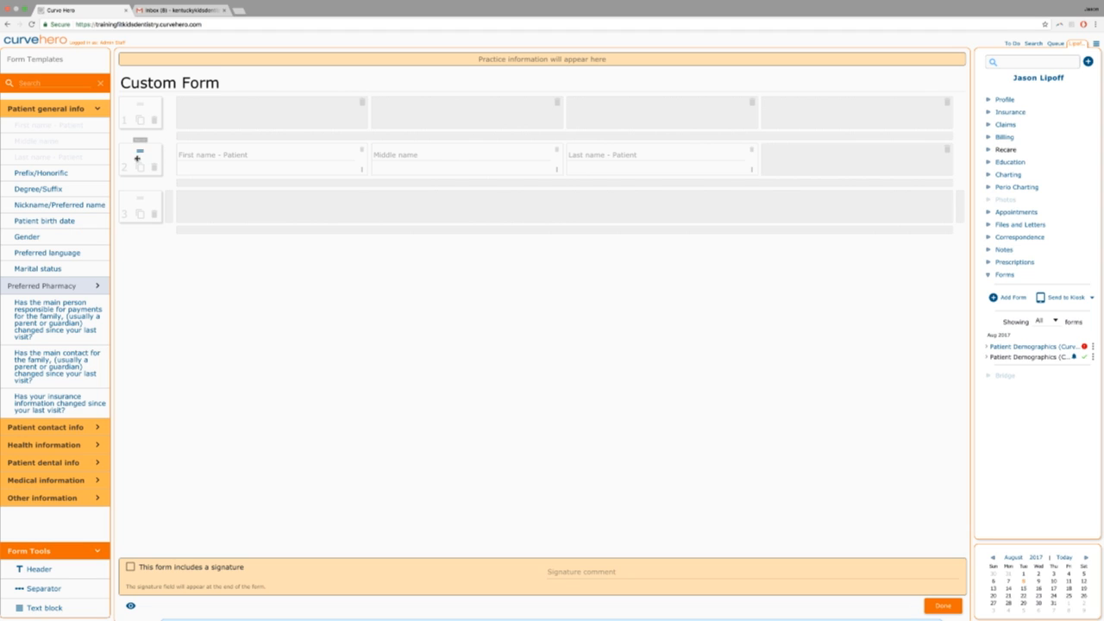
left_click_drag(141, 152, 141, 110)
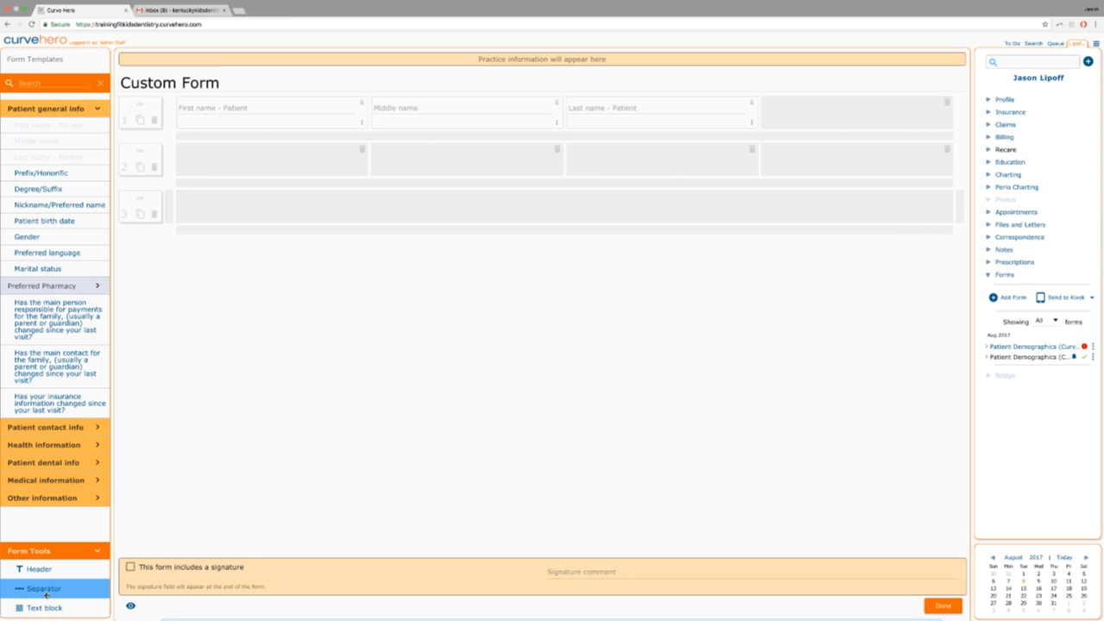
Collapse and re-expand the form tools section in the sidebar.
left_click(97, 551)
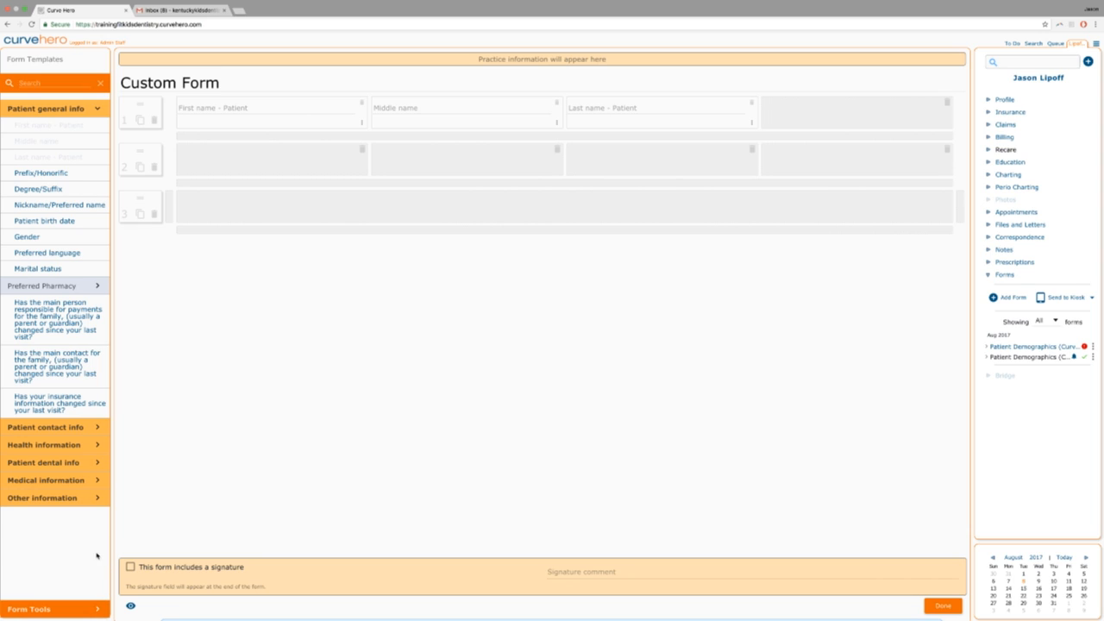
left_click(95, 610)
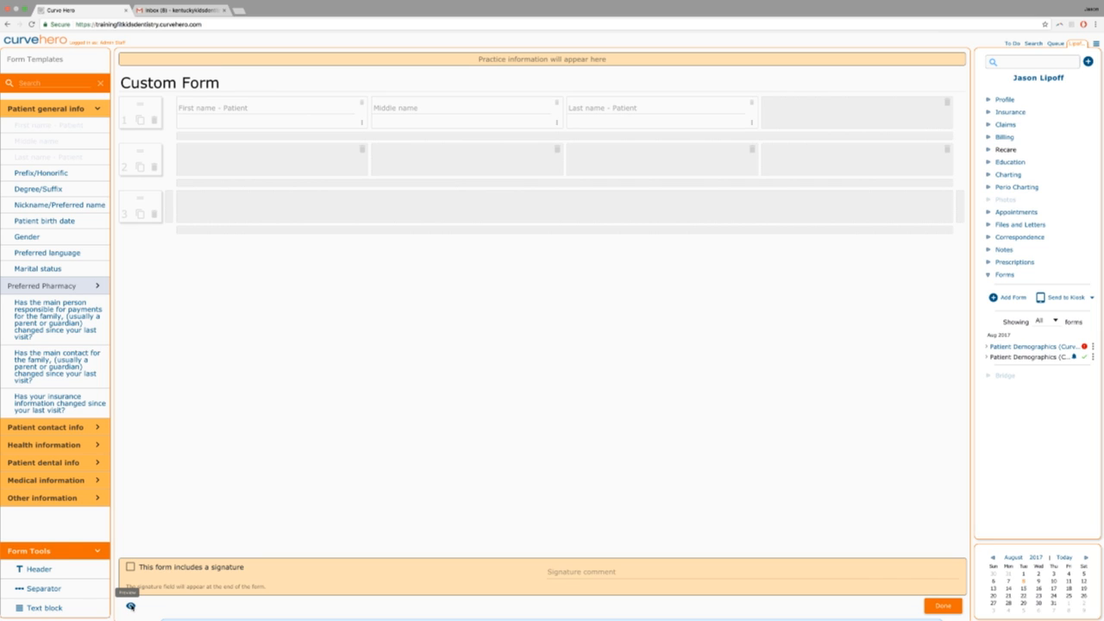
left_click(130, 607)
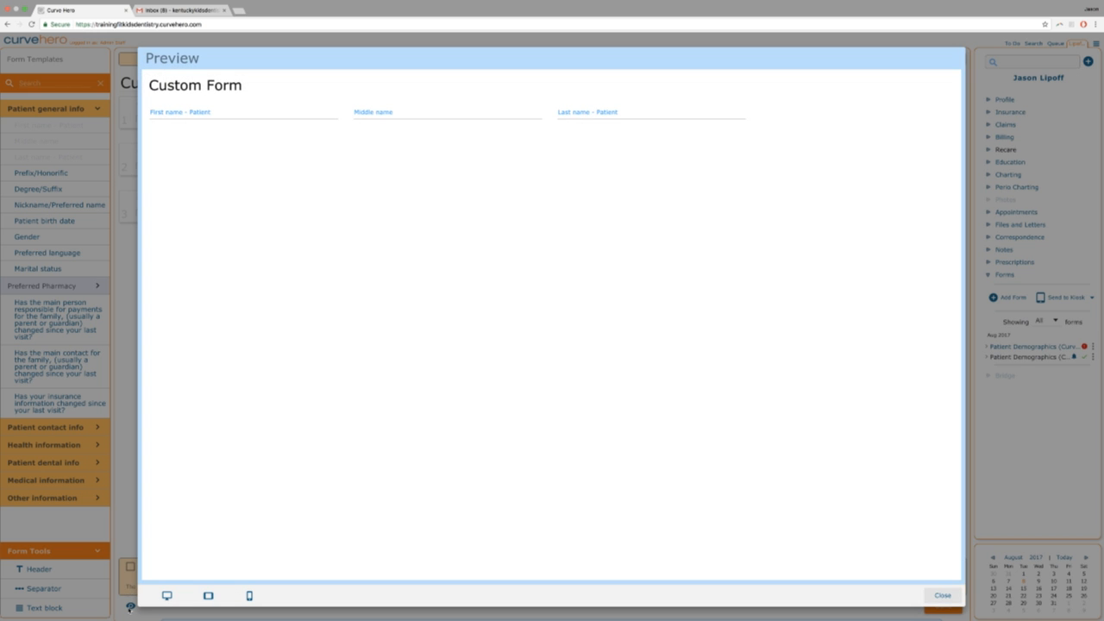
left_click(208, 596)
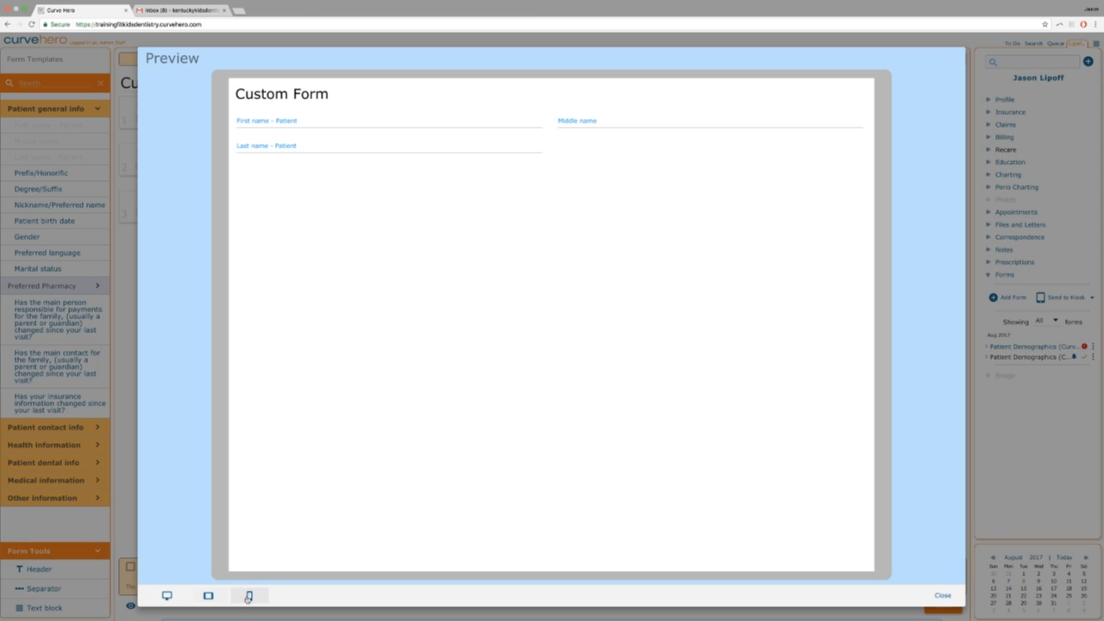
left_click(249, 596)
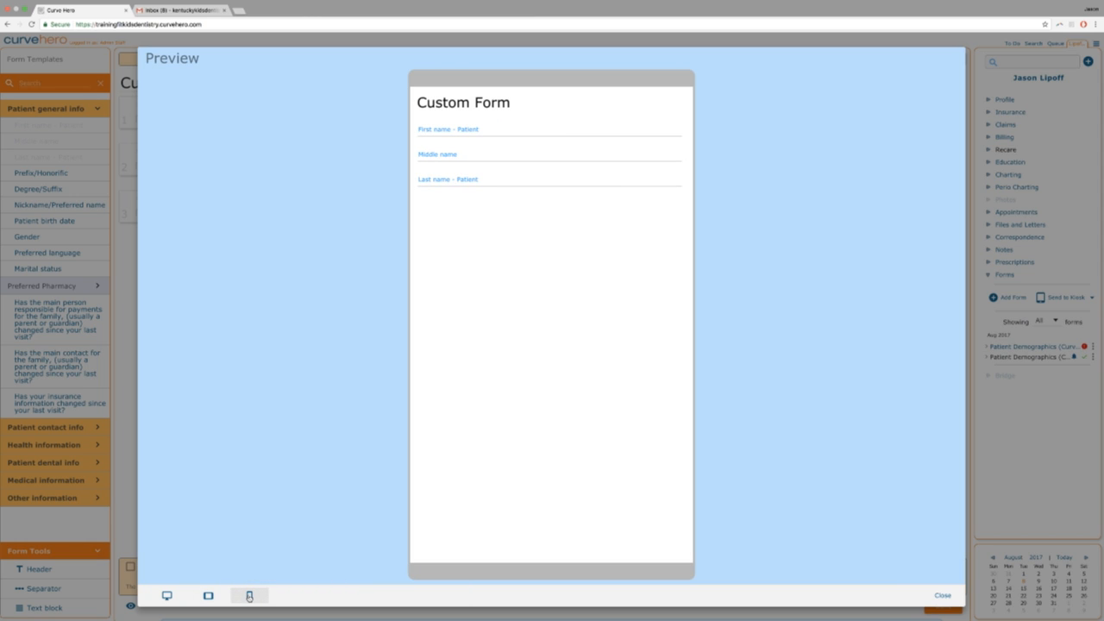
left_click(167, 595)
left_click(208, 596)
left_click(249, 596)
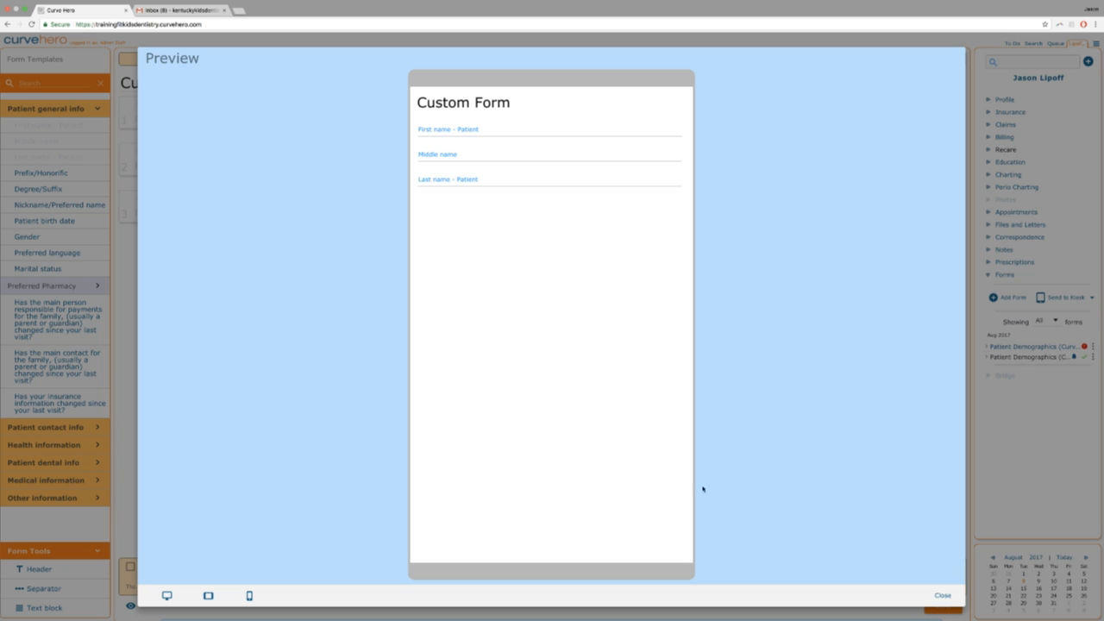
left_click(943, 597)
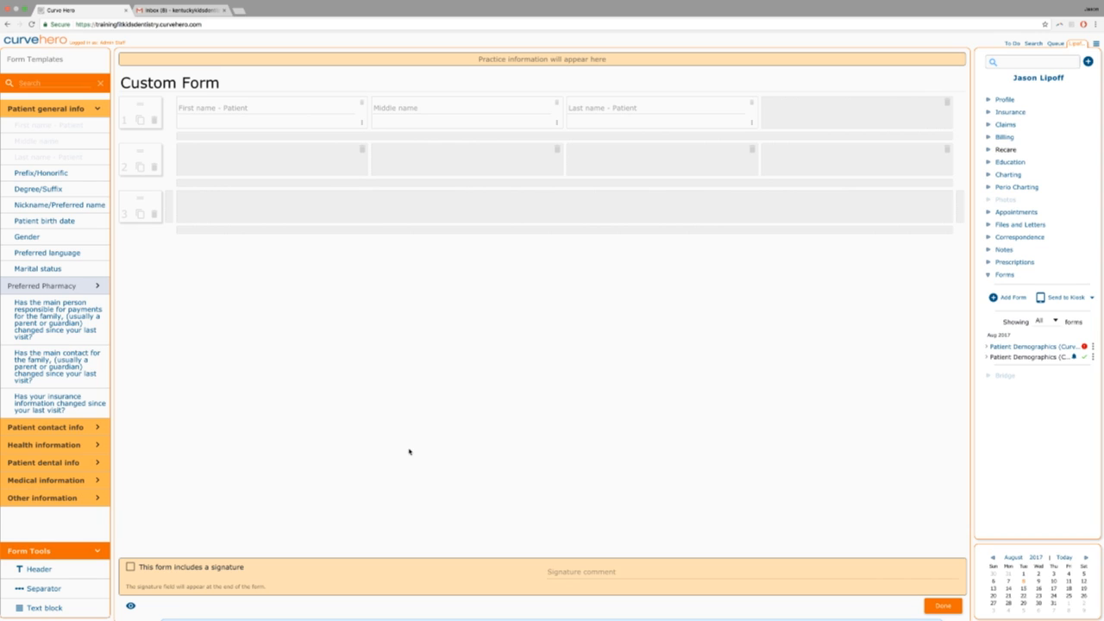
Select the who-pays question and expand Patient contact info and Patient dental info in Form Templates.
left_click(64, 312)
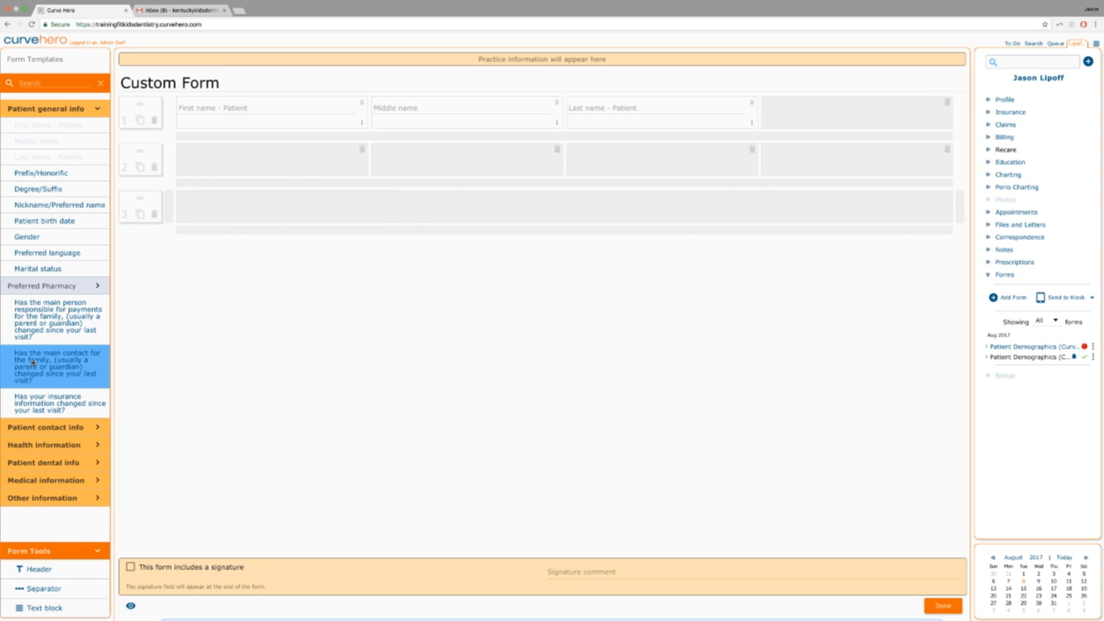
left_click(63, 429)
scroll(57, 458, "down", 3)
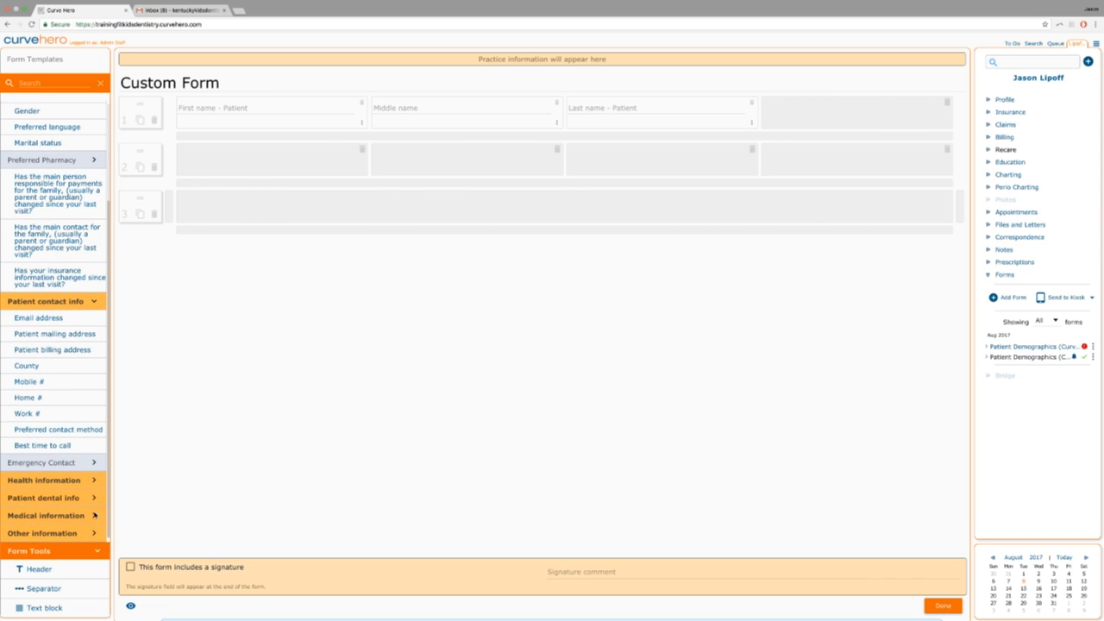
left_click(94, 498)
scroll(94, 498, "down", 5)
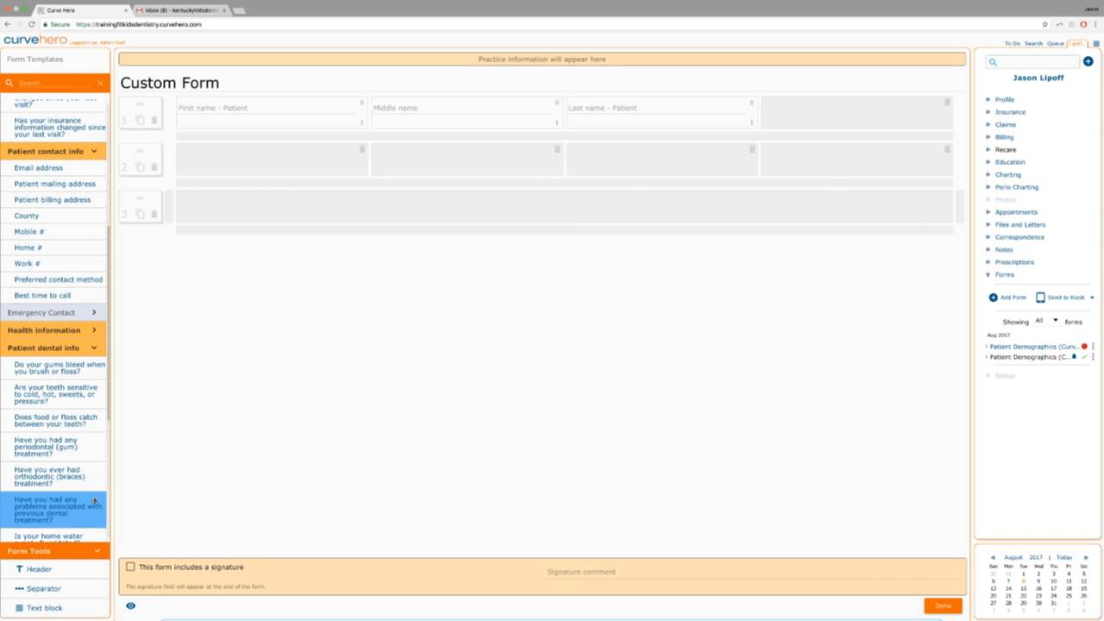
scroll(94, 500, "down", 3)
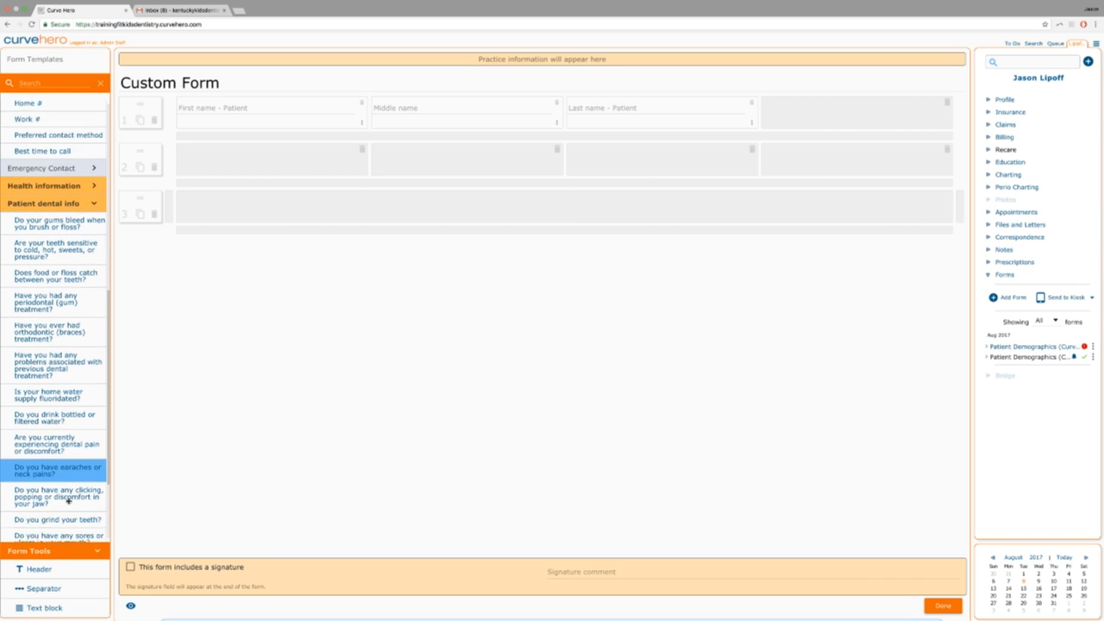
scroll(67, 500, "down", 1)
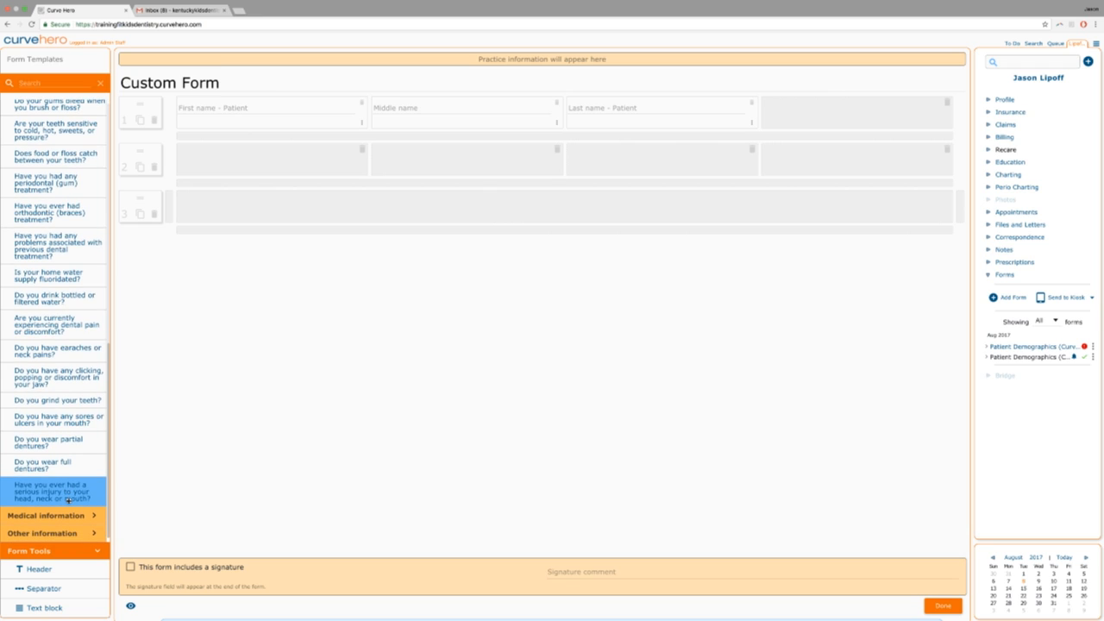
Expand the Other information section and browse its fields in the Form Templates list.
left_click(66, 534)
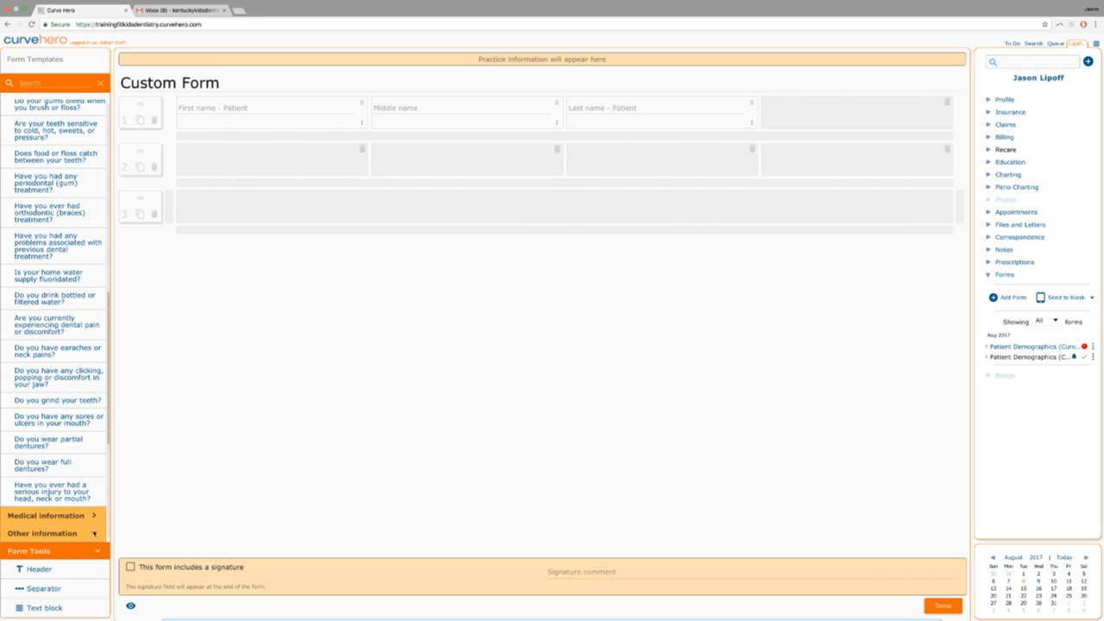
scroll(91, 528, "down", 4)
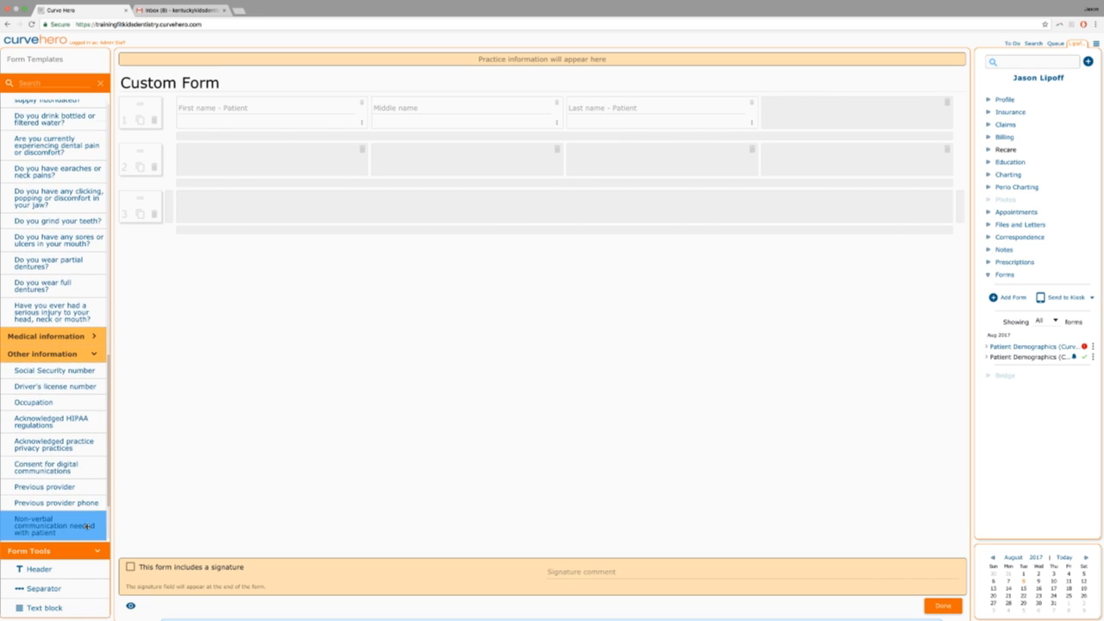
scroll(86, 526, "down", 2)
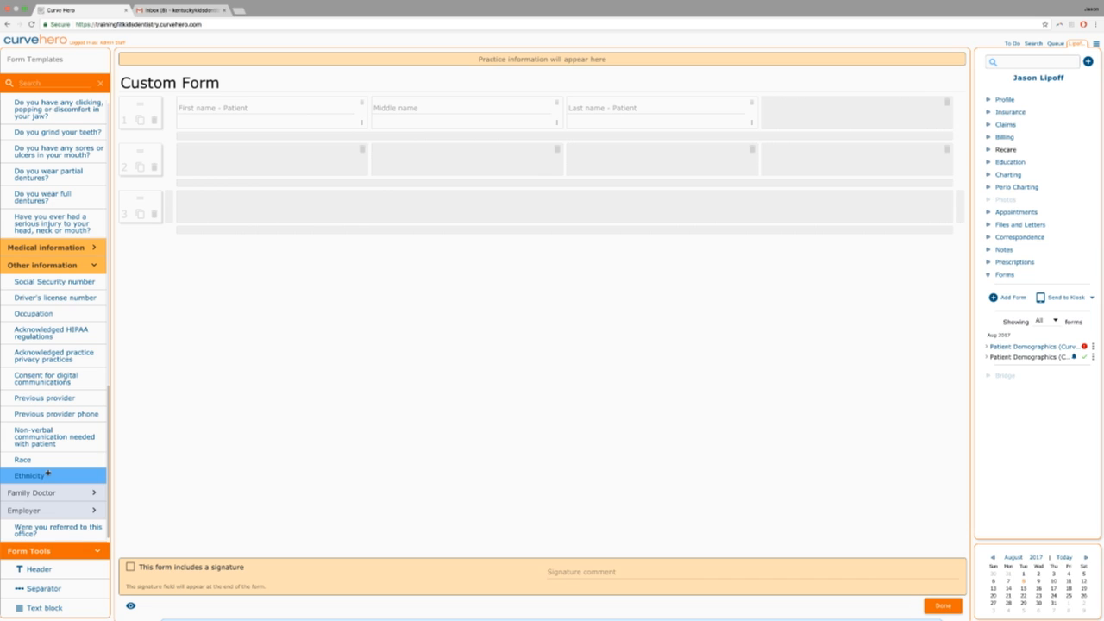
scroll(48, 473, "up", 3)
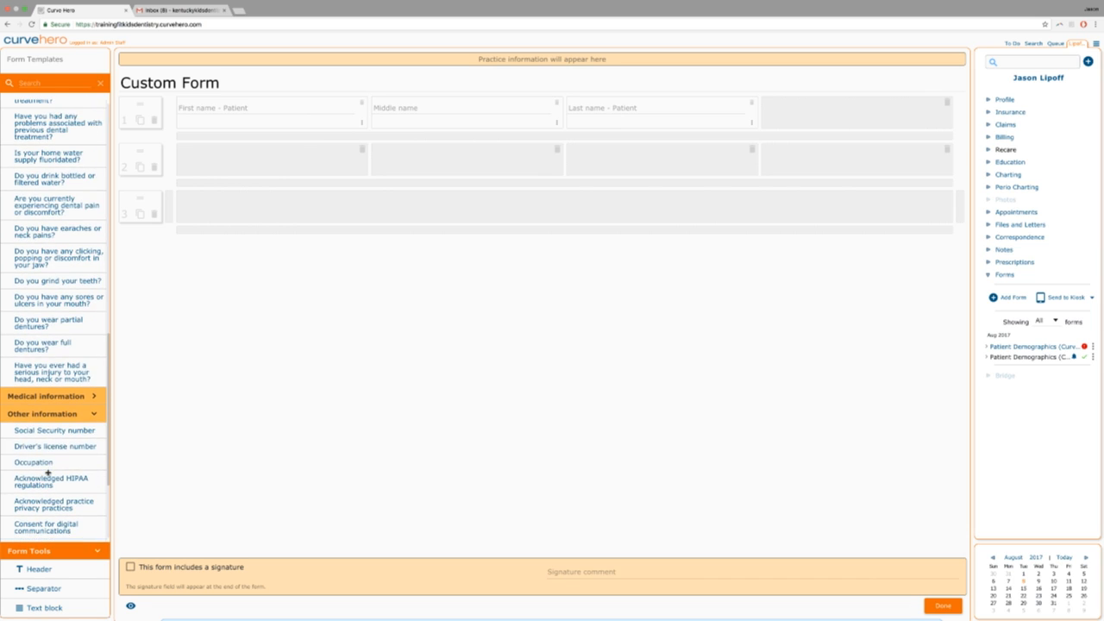
scroll(48, 473, "down", 2)
scroll(48, 473, "down", 1)
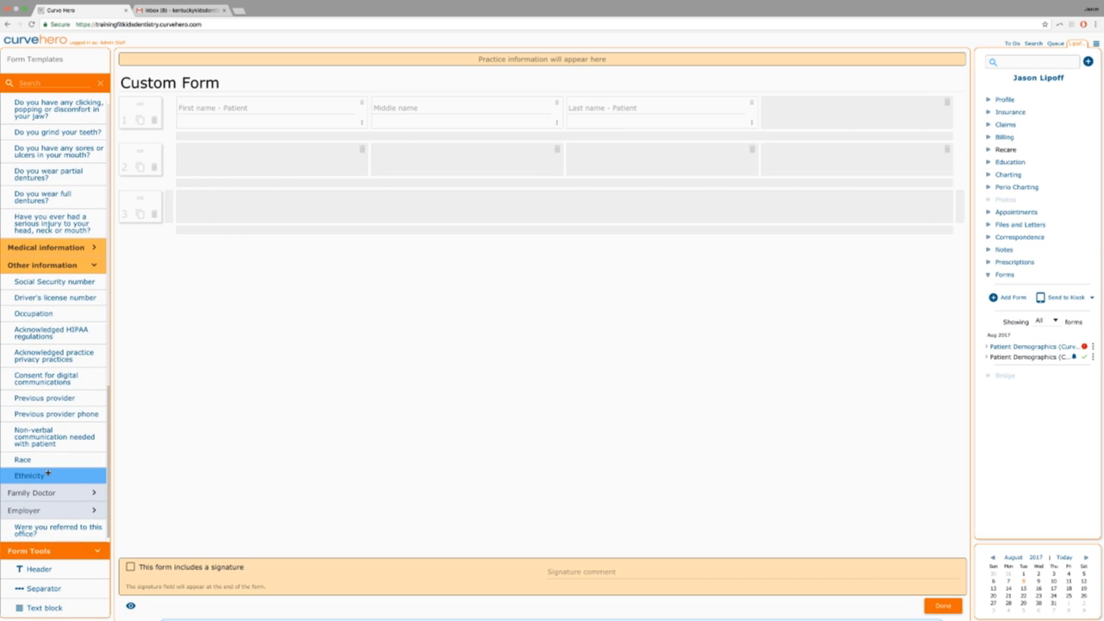
scroll(48, 473, "up", 18)
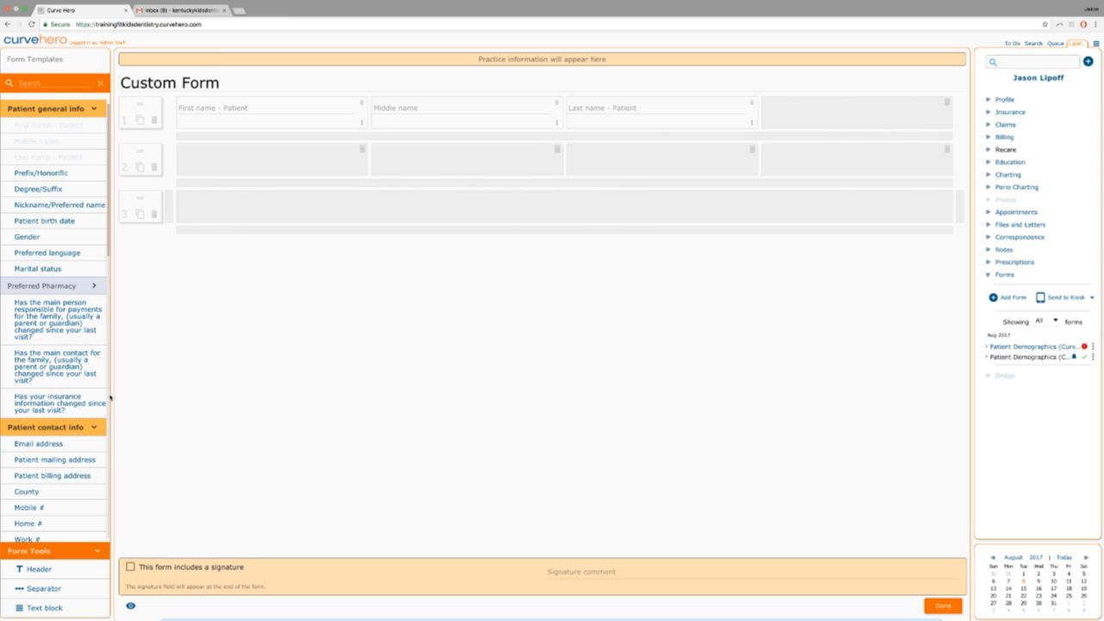
scroll(107, 398, "down", 5)
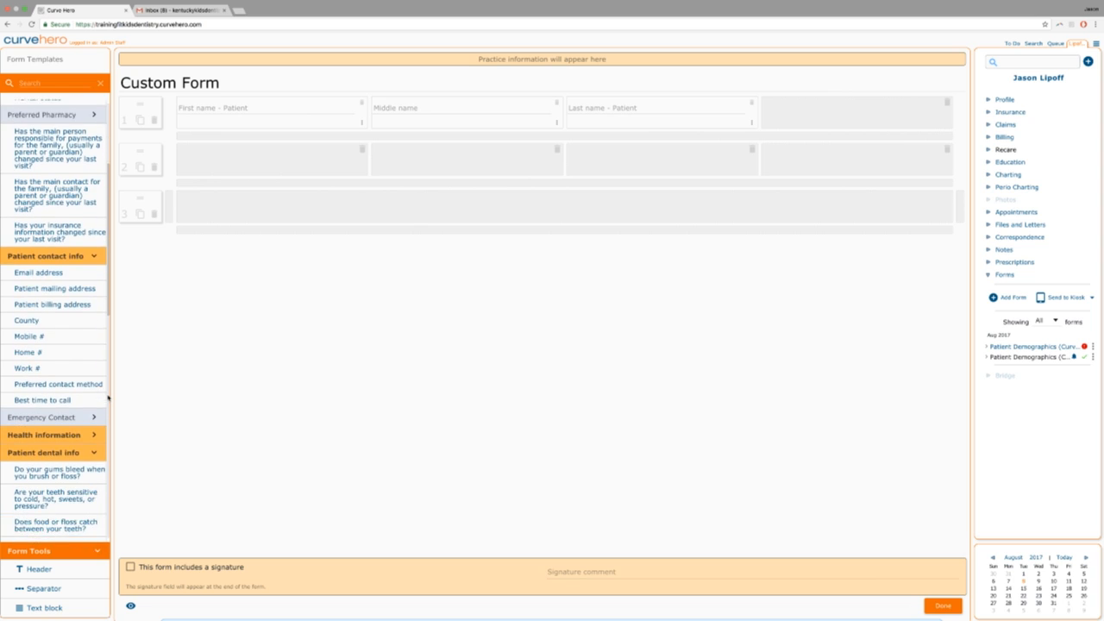
scroll(107, 397, "down", 10)
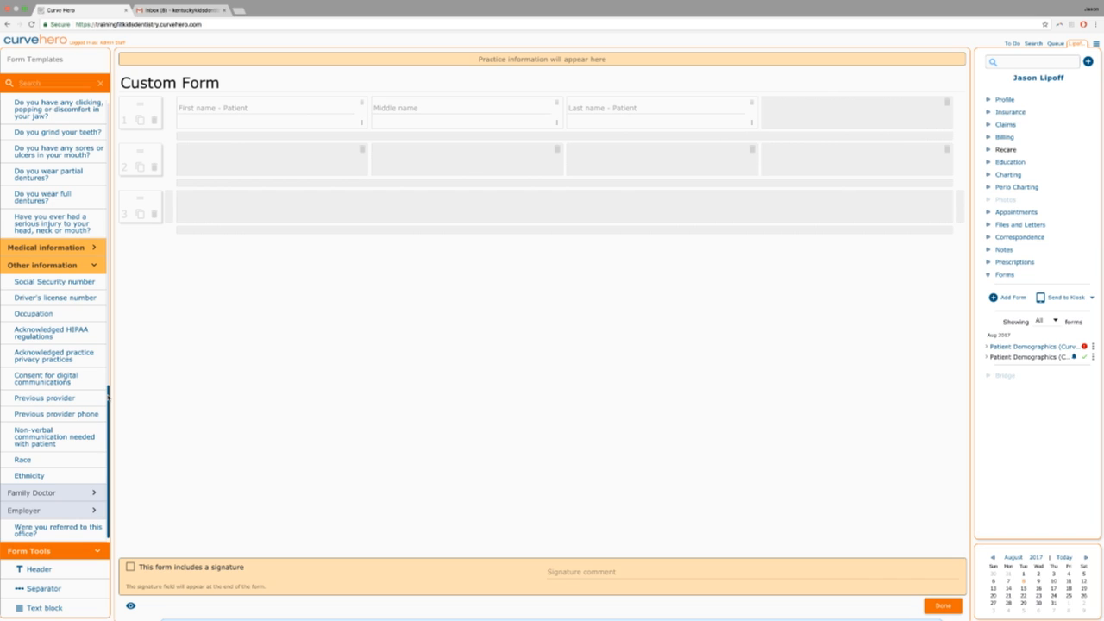
scroll(108, 398, "up", 15)
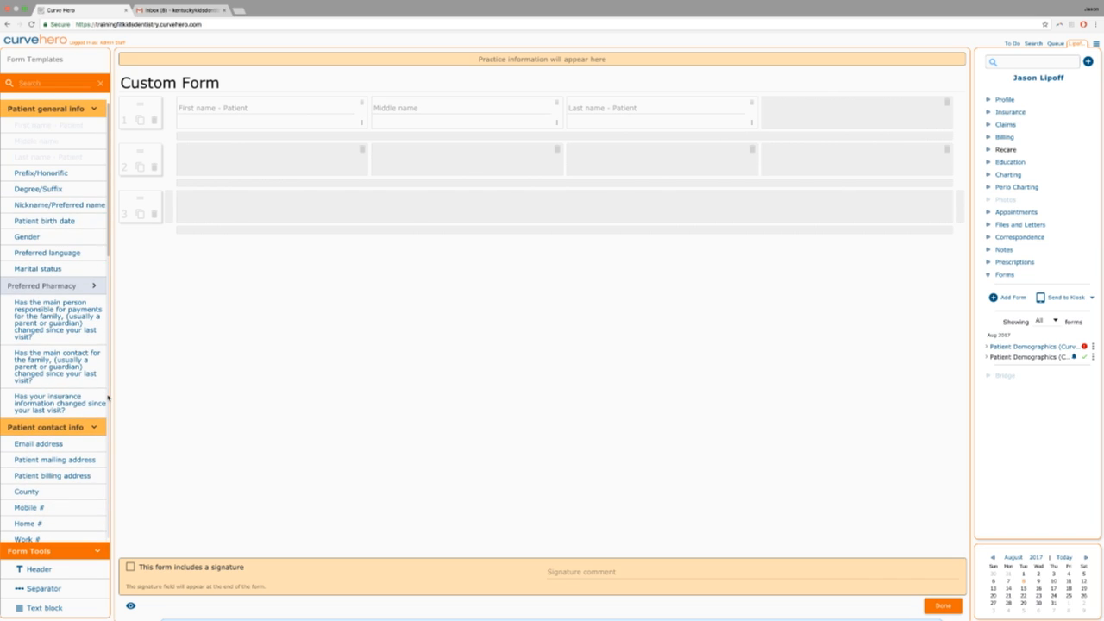
scroll(108, 397, "down", 1)
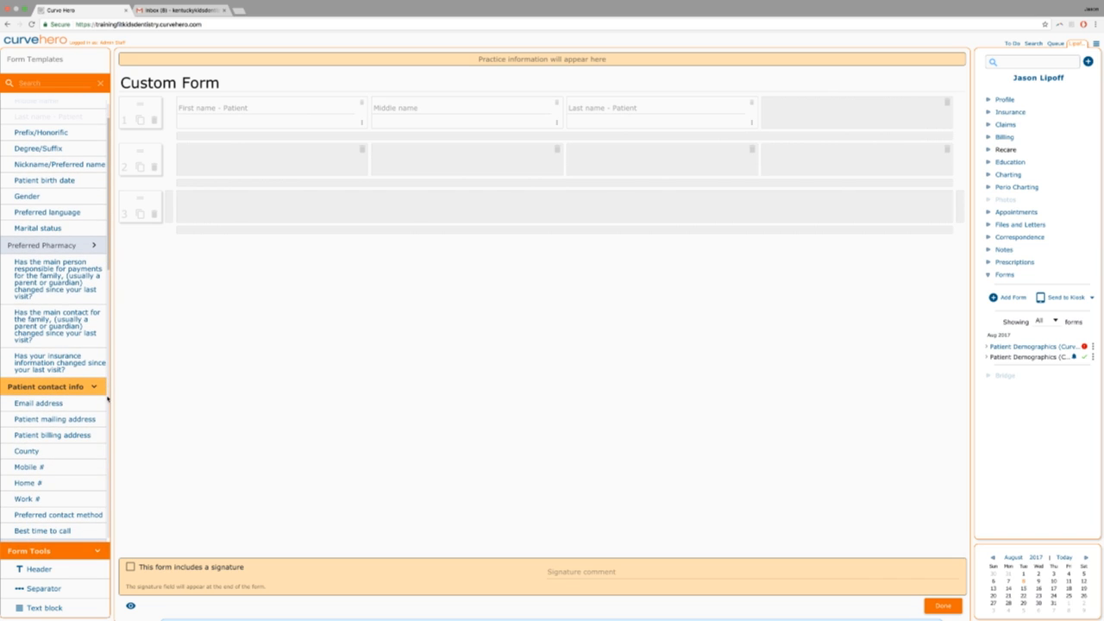
scroll(107, 398, "down", 8)
scroll(107, 402, "down", 3)
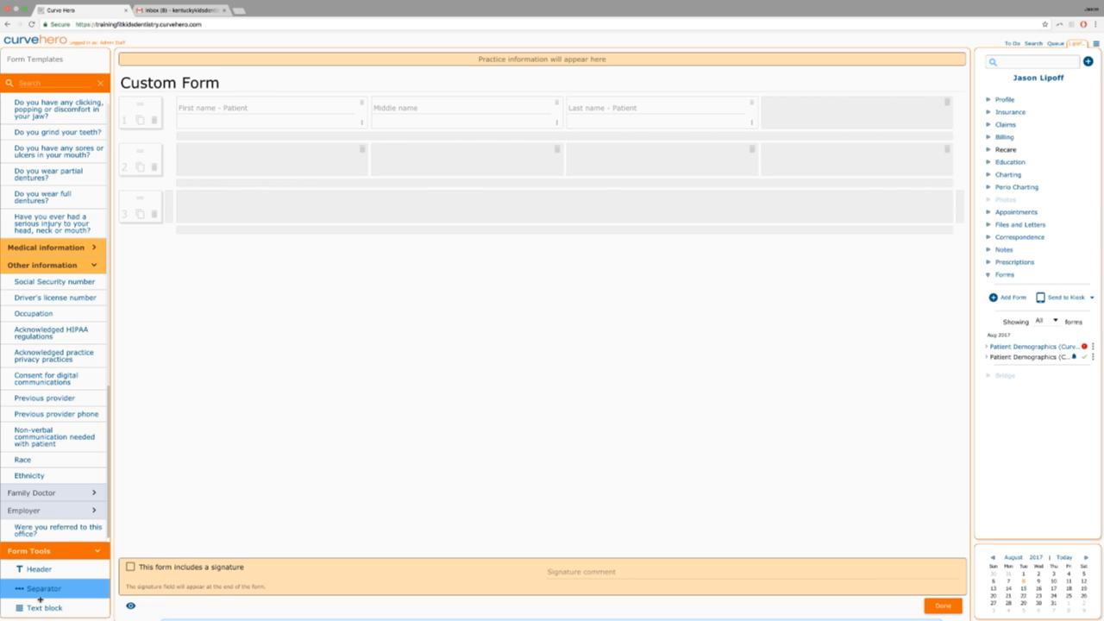
Add a text block to row 2 reading 'What are your health and fitness goals?'.
left_click_drag(33, 608, 267, 139)
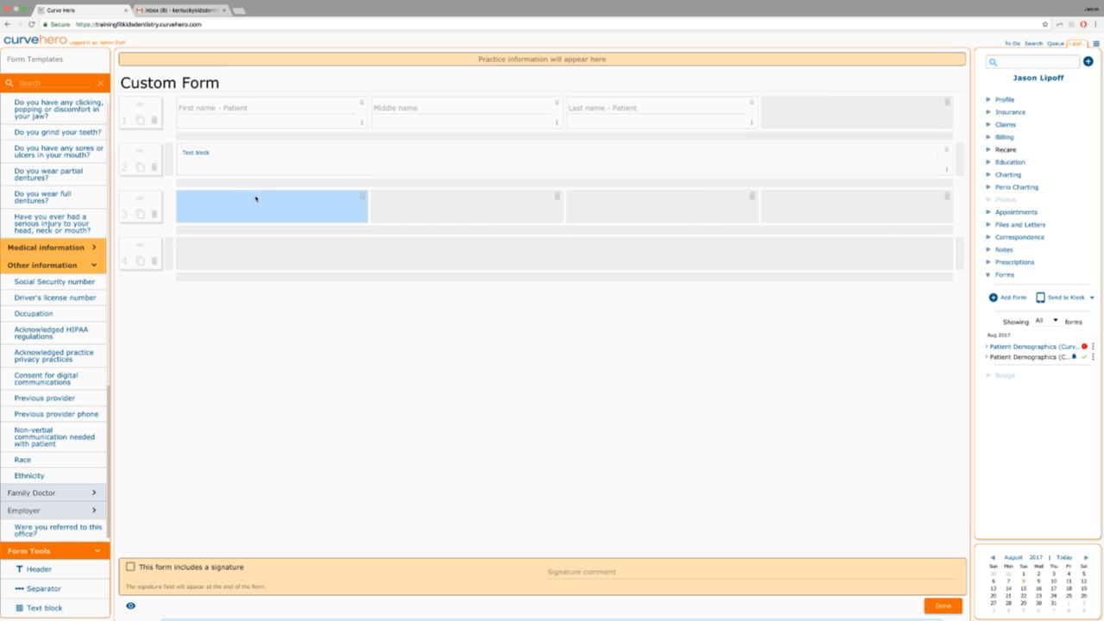
left_click(215, 156)
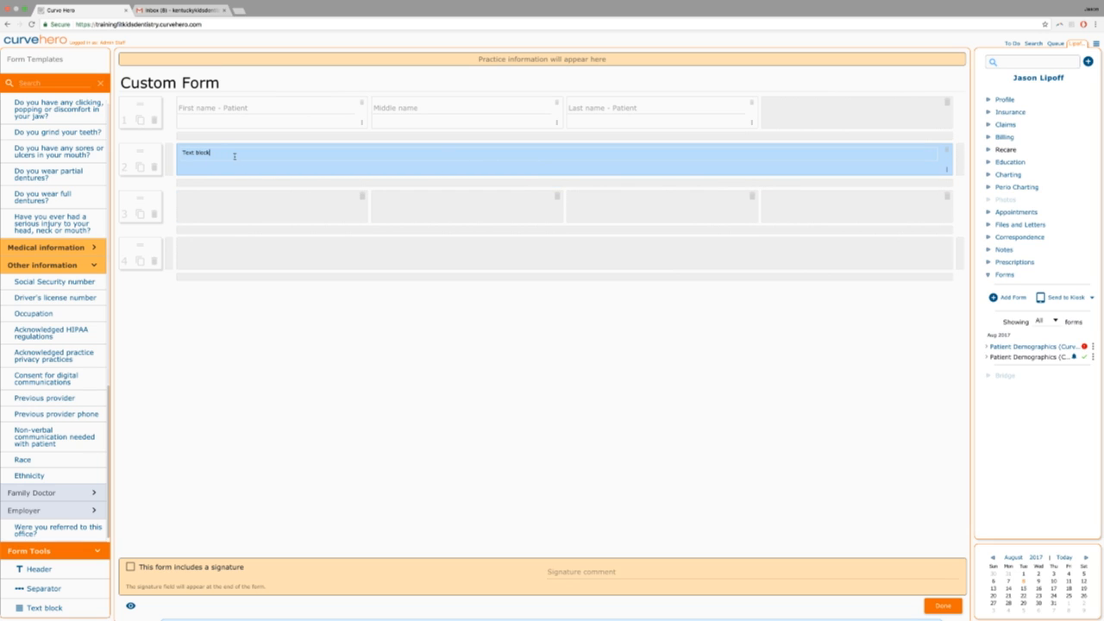
key("BackSpace")
key("BackSpace")
key("BackSpace")
key("BackSpace")
key("BackSpace")
key("BackSpace")
key("BackSpace")
key("BackSpace")
type("What are your health and fitness goals?")
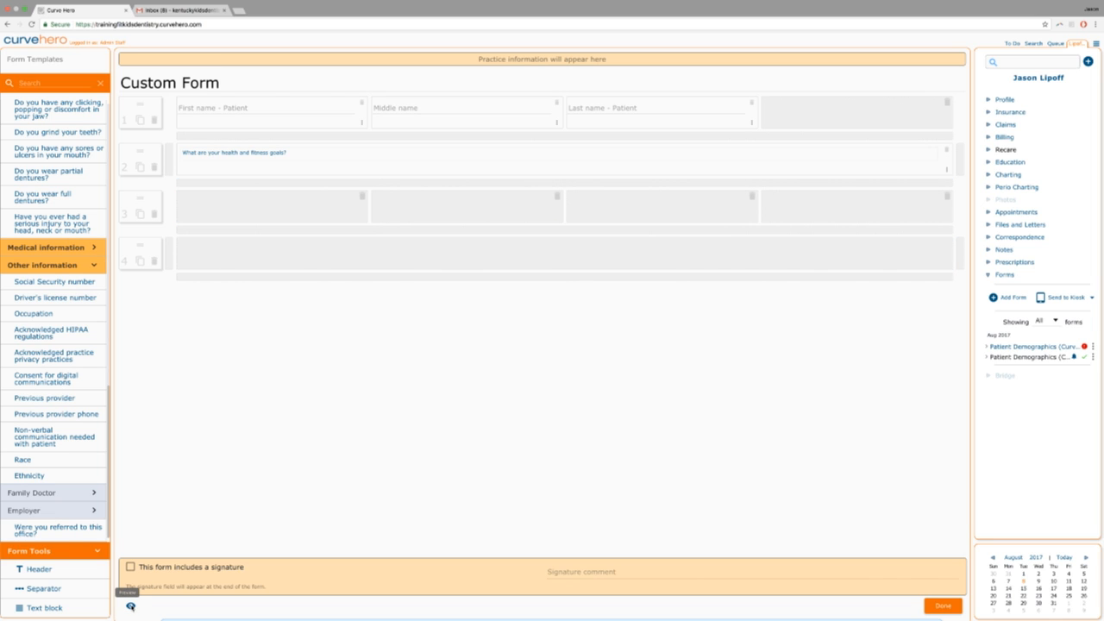
left_click(130, 606)
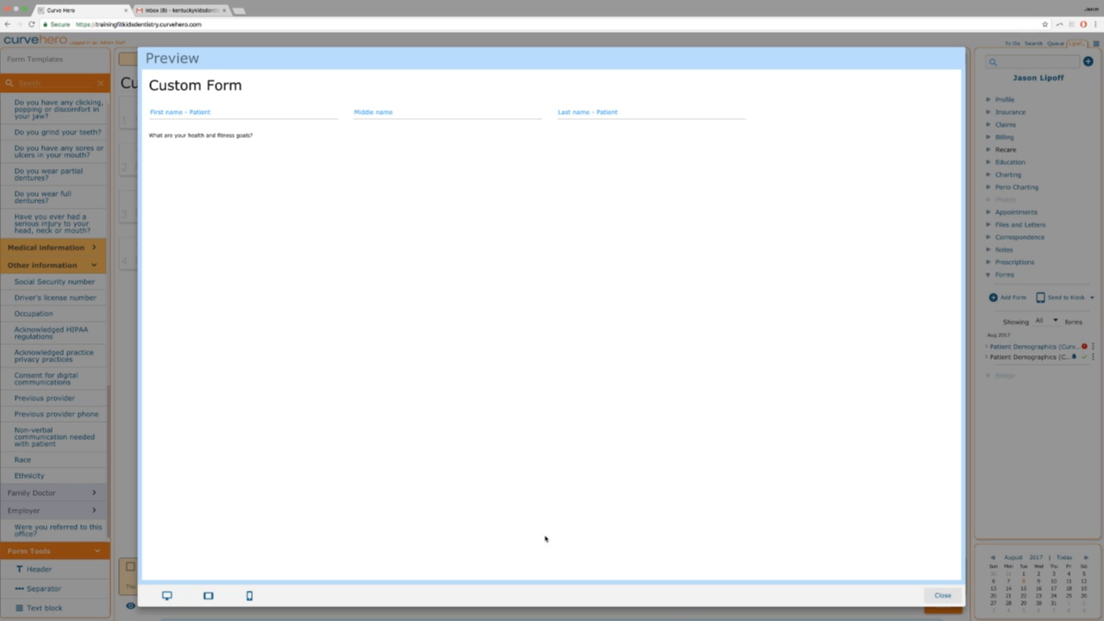
left_click(943, 596)
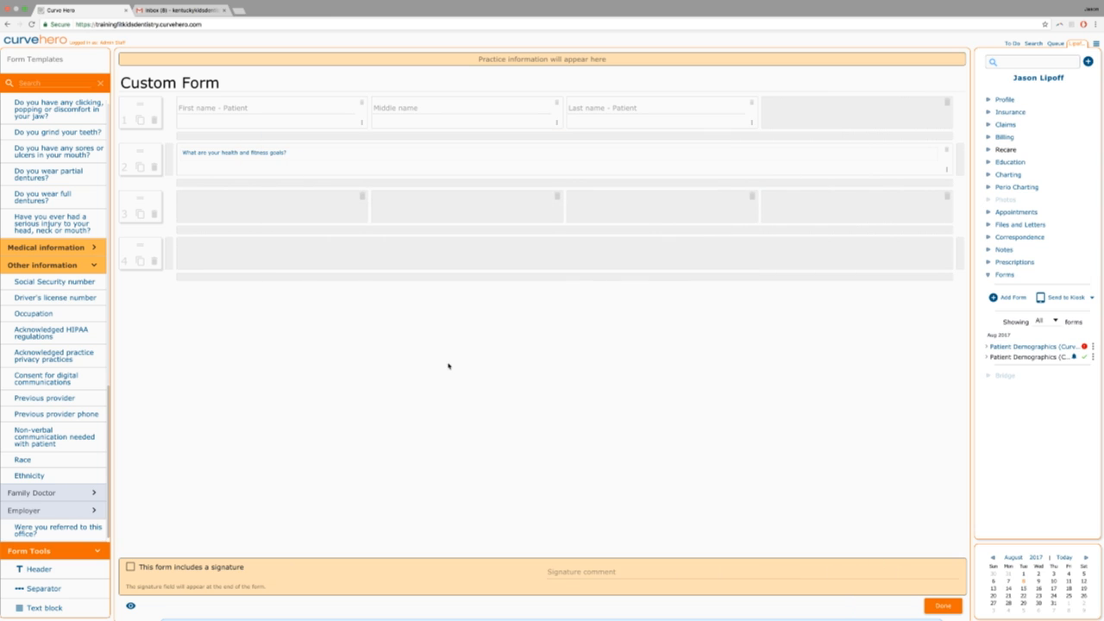
left_click(199, 159)
Save the Custom Form, check the Patient Demographics copy's properties, then begin renaming that copy.
left_click(942, 606)
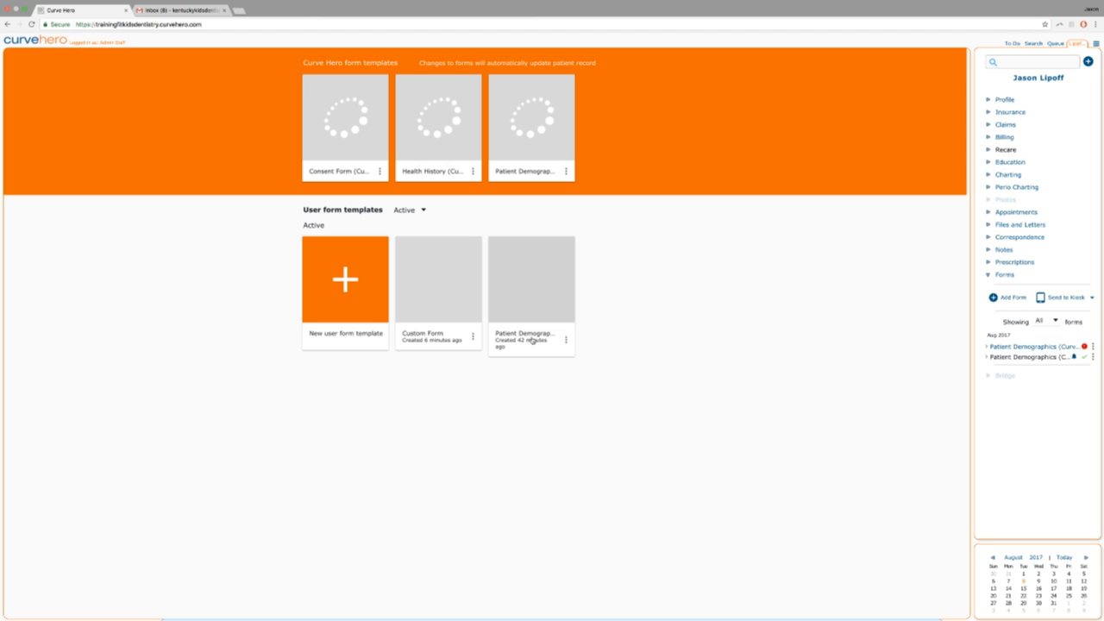
left_click(566, 339)
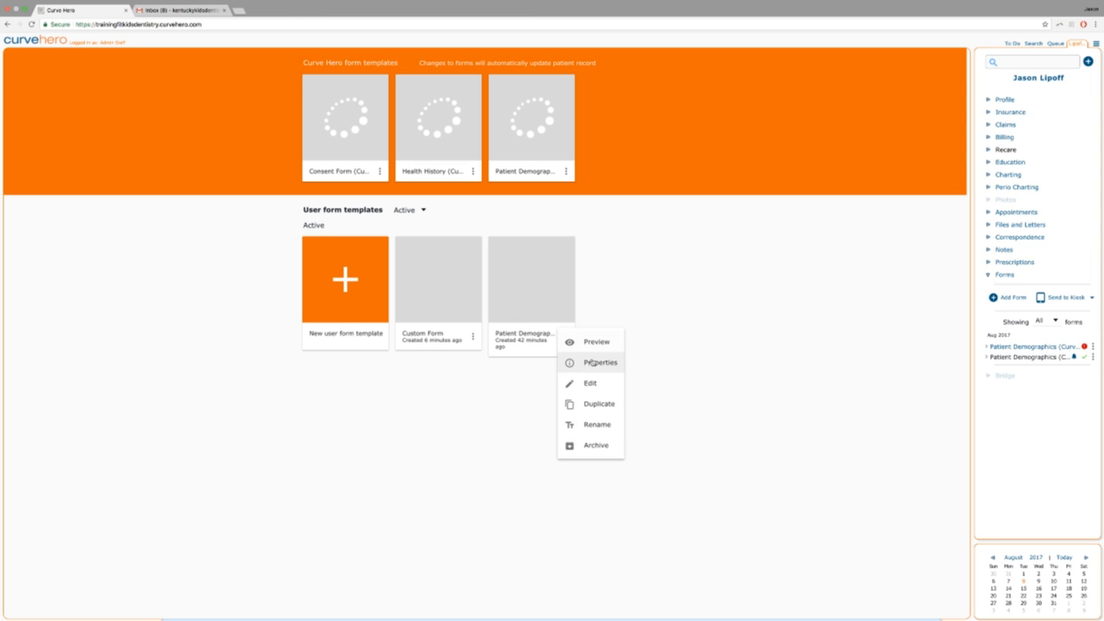
left_click(592, 363)
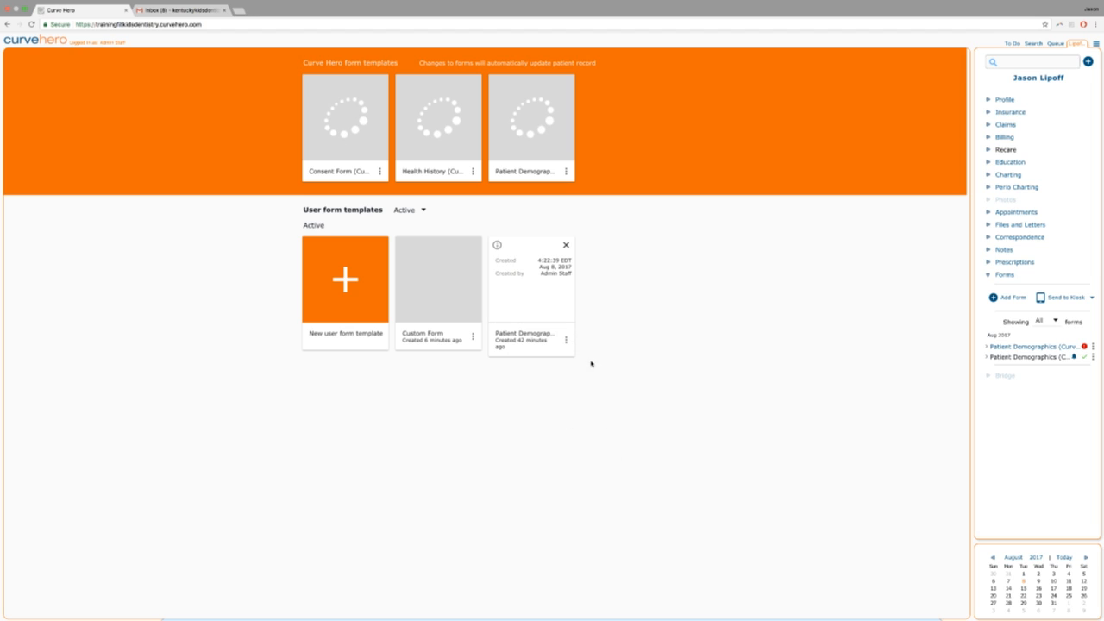
left_click(566, 245)
left_click(567, 340)
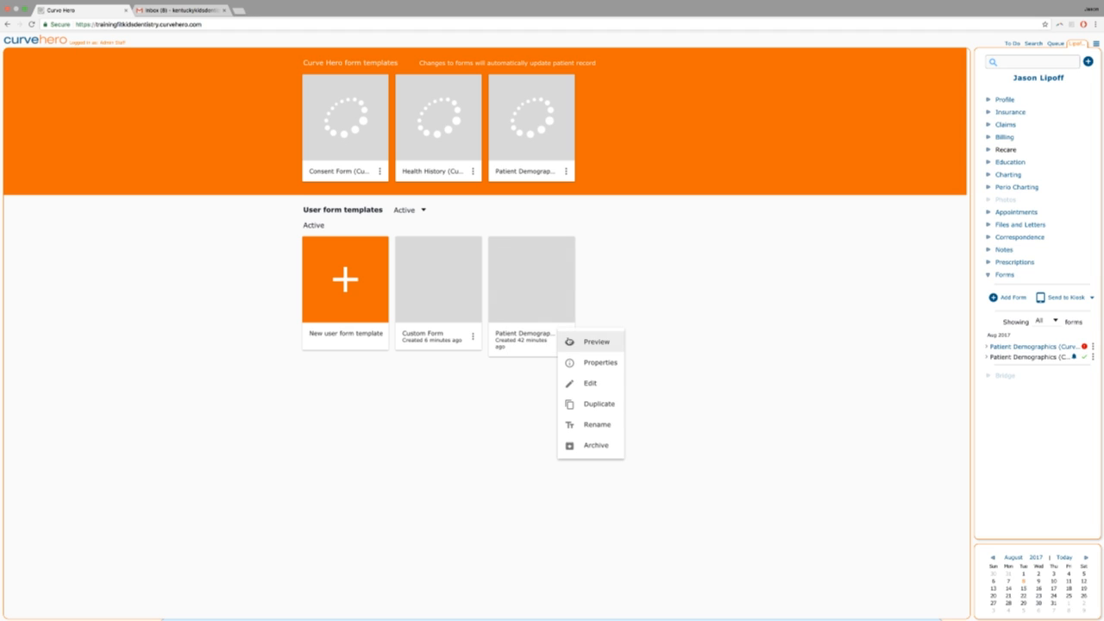
left_click(593, 425)
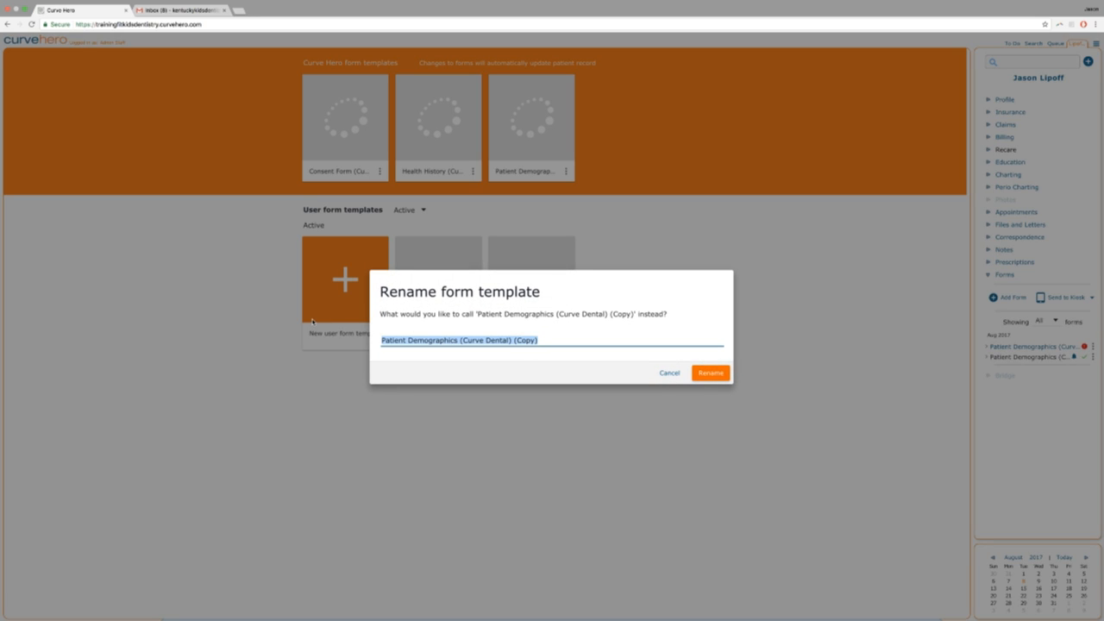
Rename the copied Patient Demographics template to 'New Patient Form'.
type("New Patient Form")
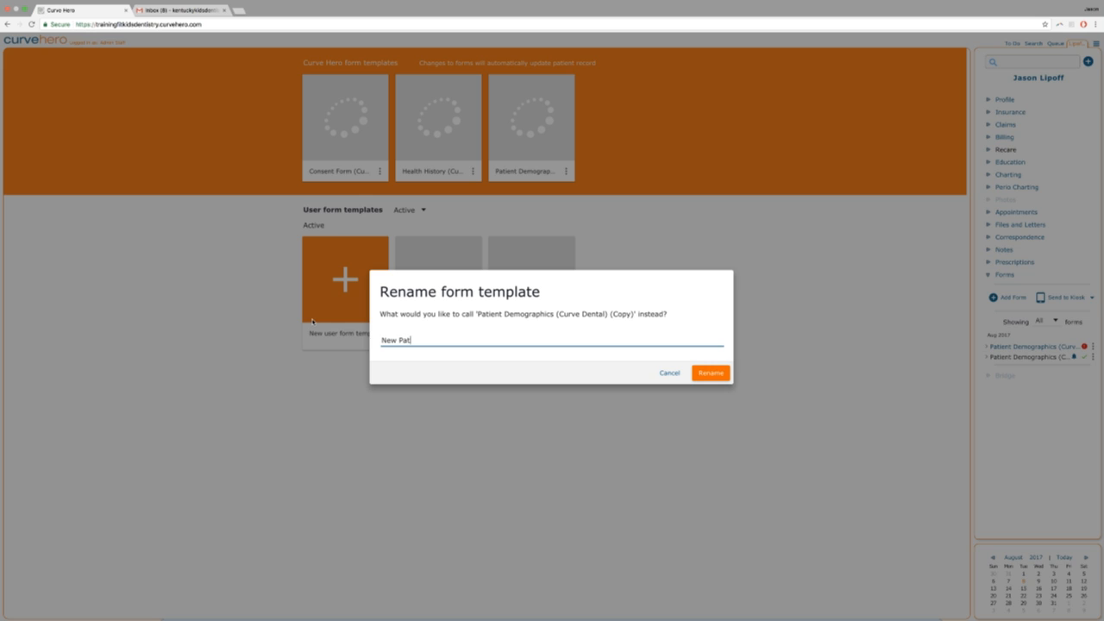
left_click(716, 376)
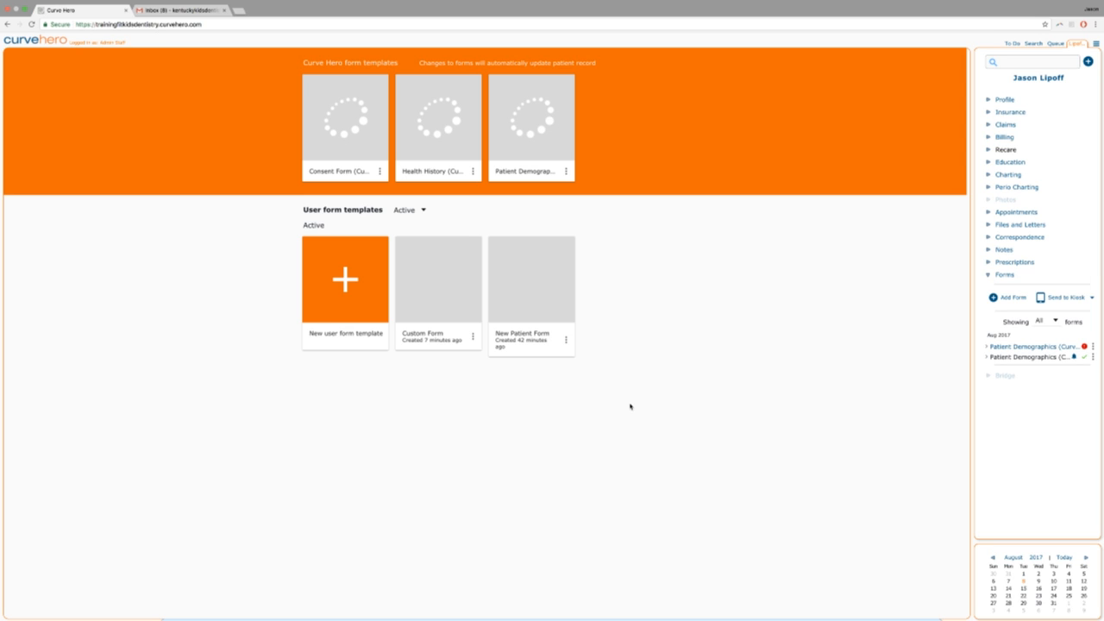
Show the patient's Files and Letters panel from the patient sidebar.
left_click(989, 225)
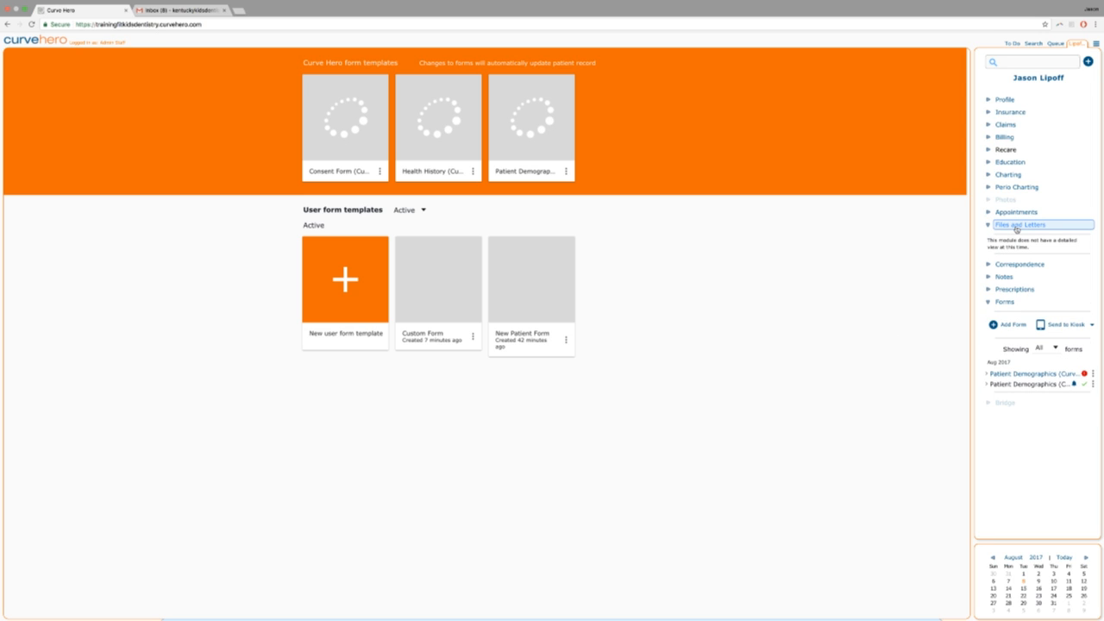
left_click(989, 226)
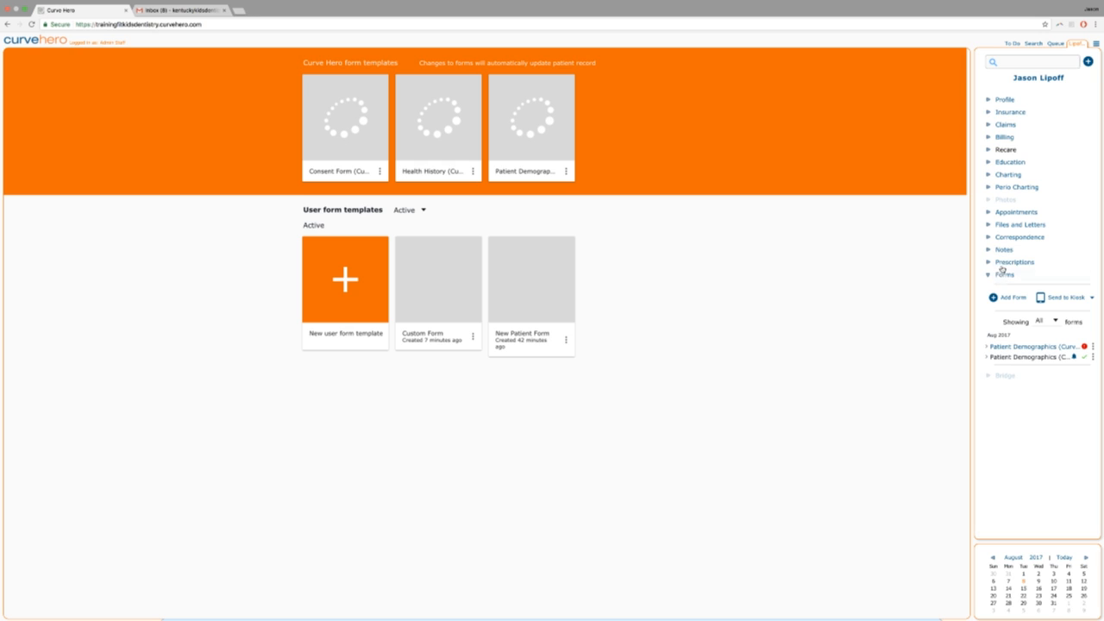
left_click(1008, 226)
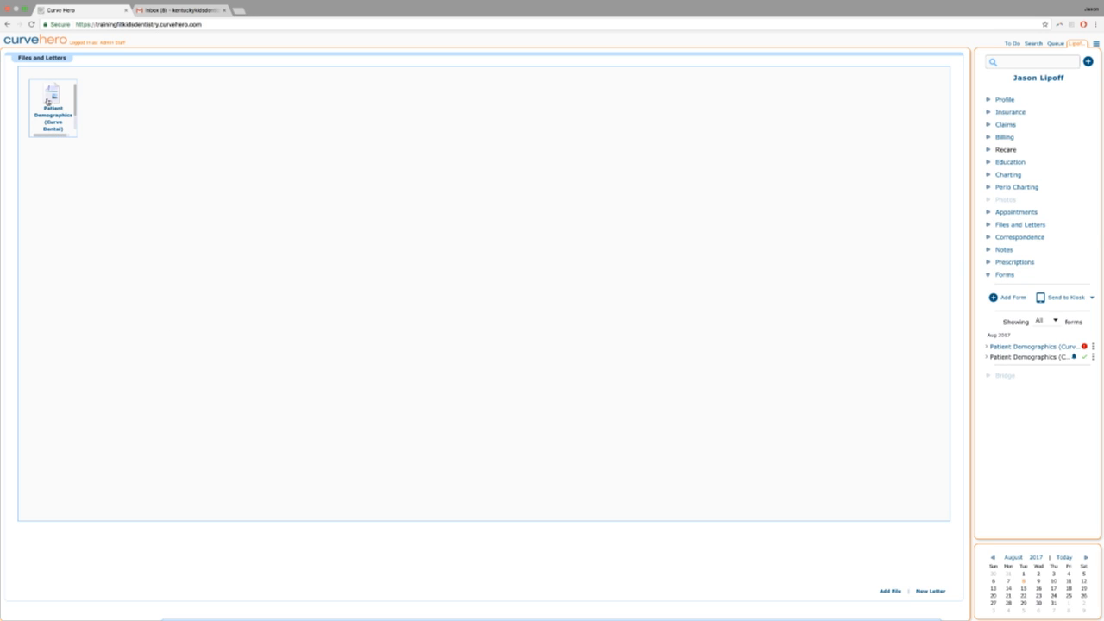